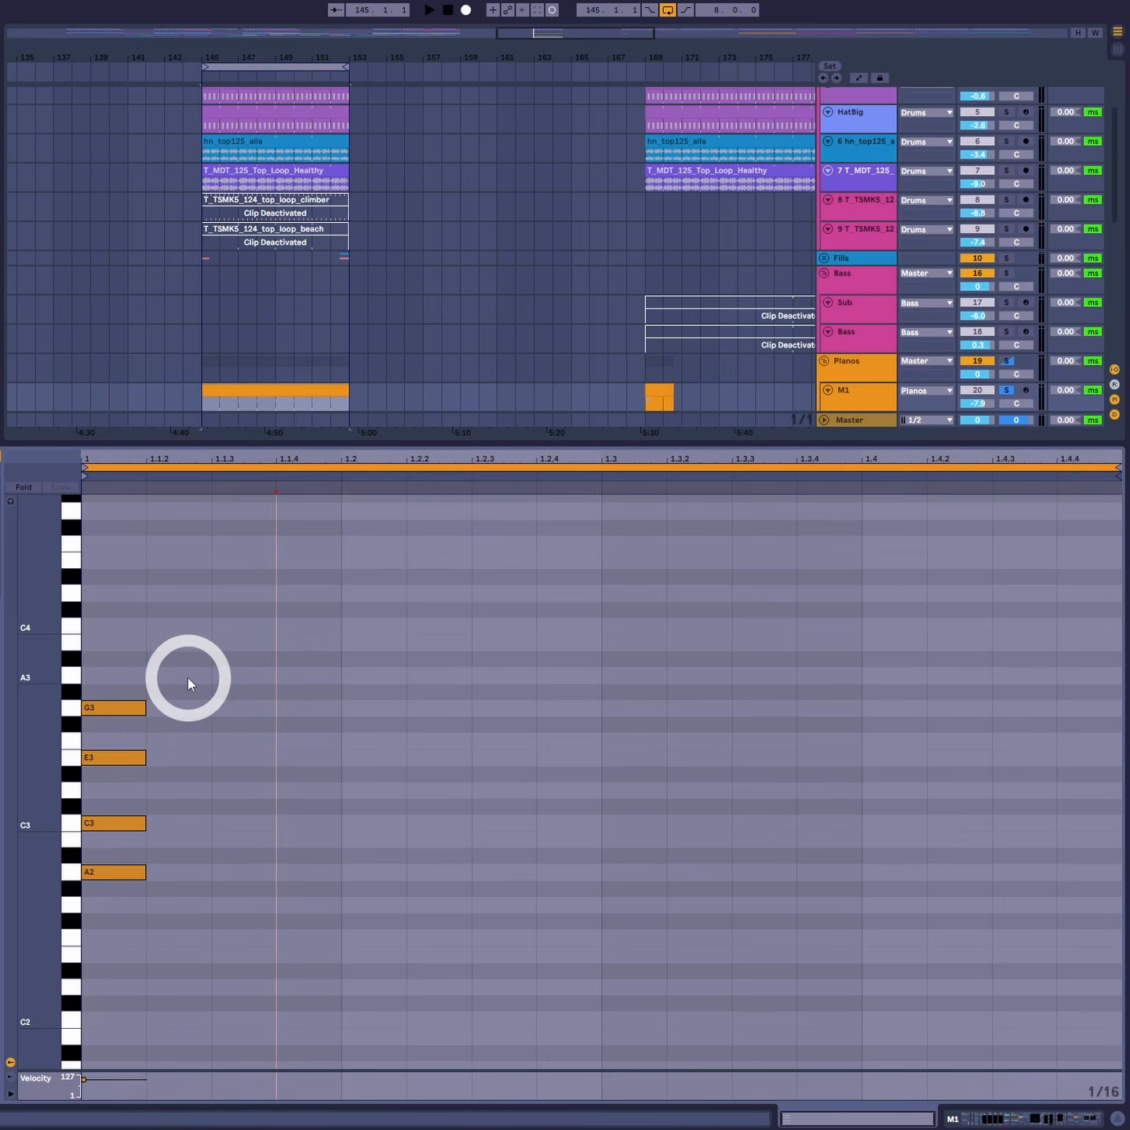
- Play the clip and duplicate the A2–C3–E3–G3 chord, placing the copy at 1.1.4
left_click(150, 660)
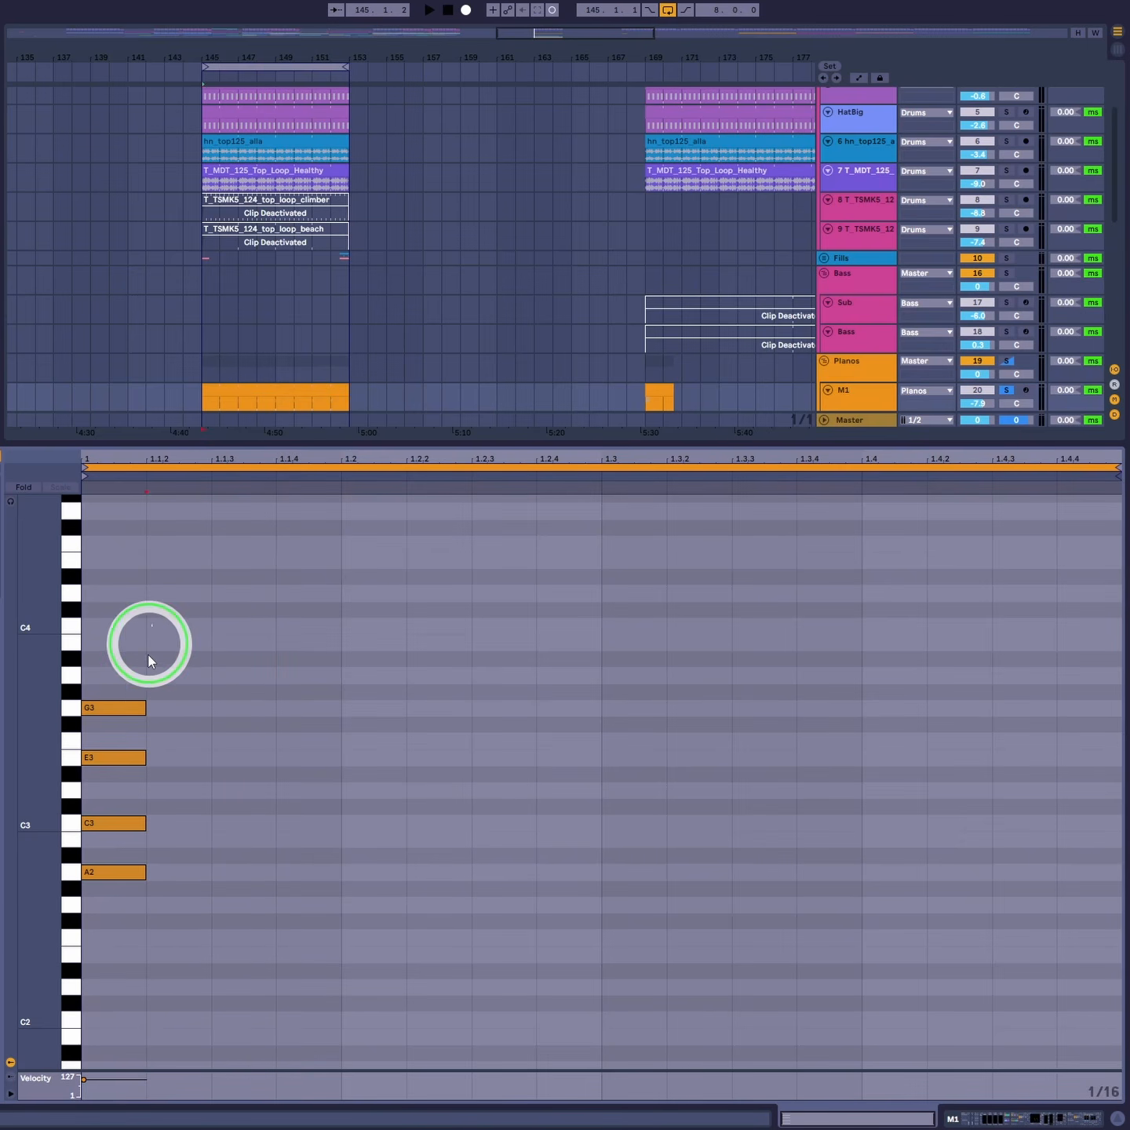
key("space")
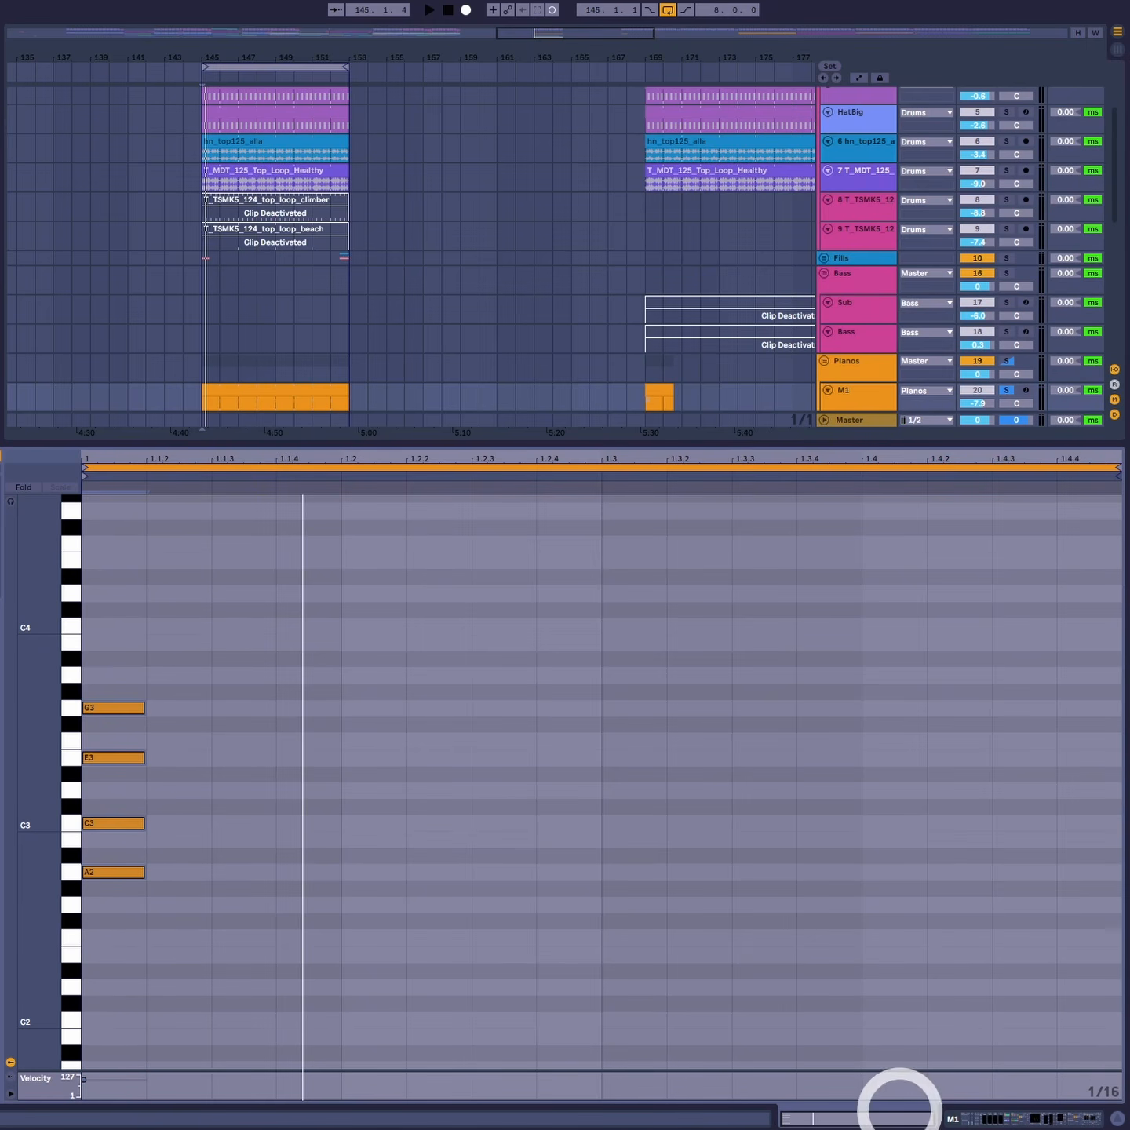
left_click_drag(104, 635, 265, 877)
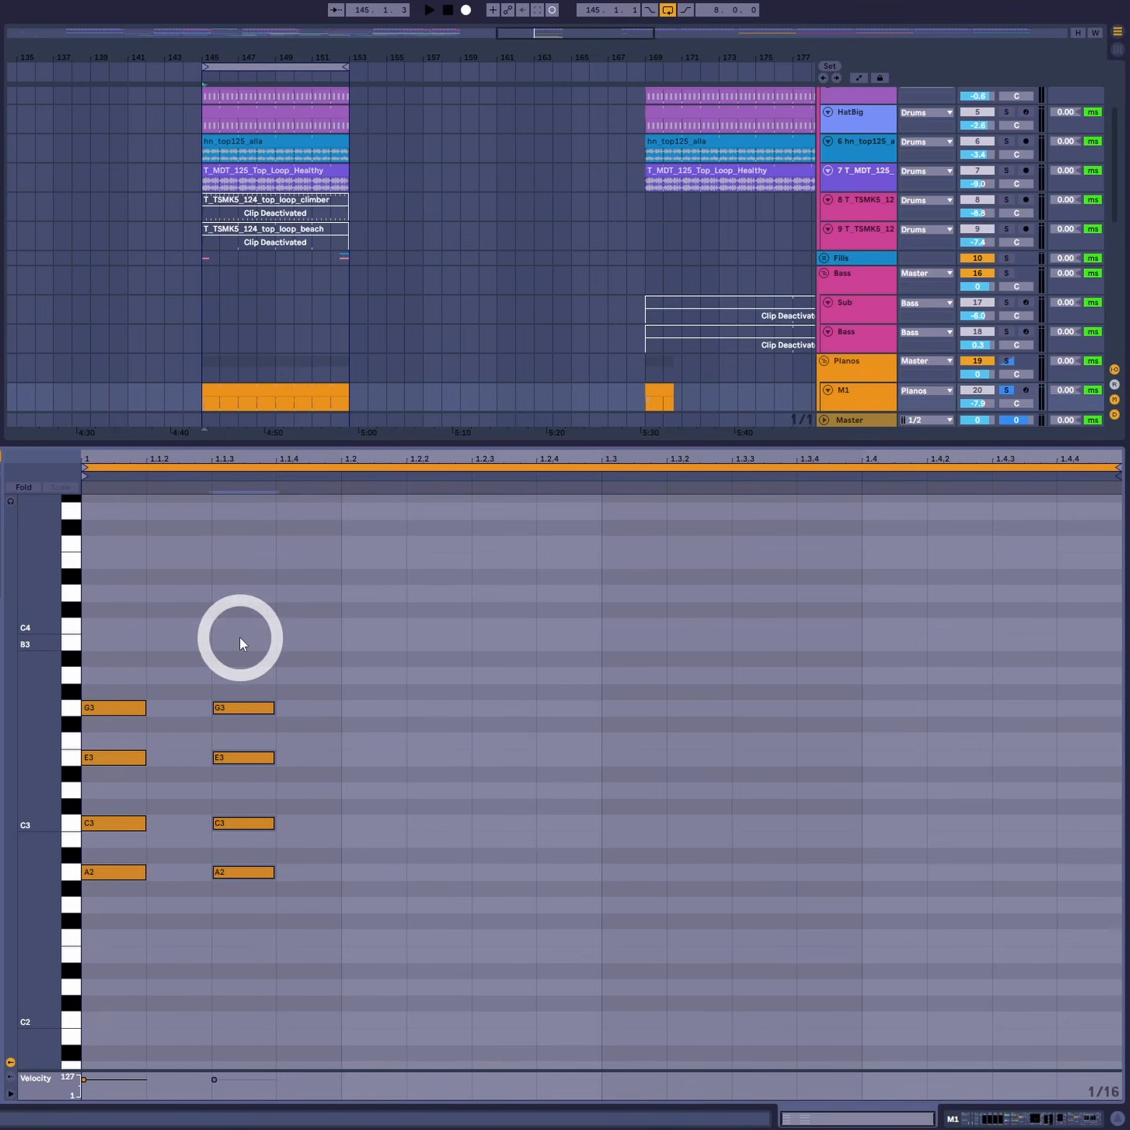
left_click_drag(233, 871, 314, 872)
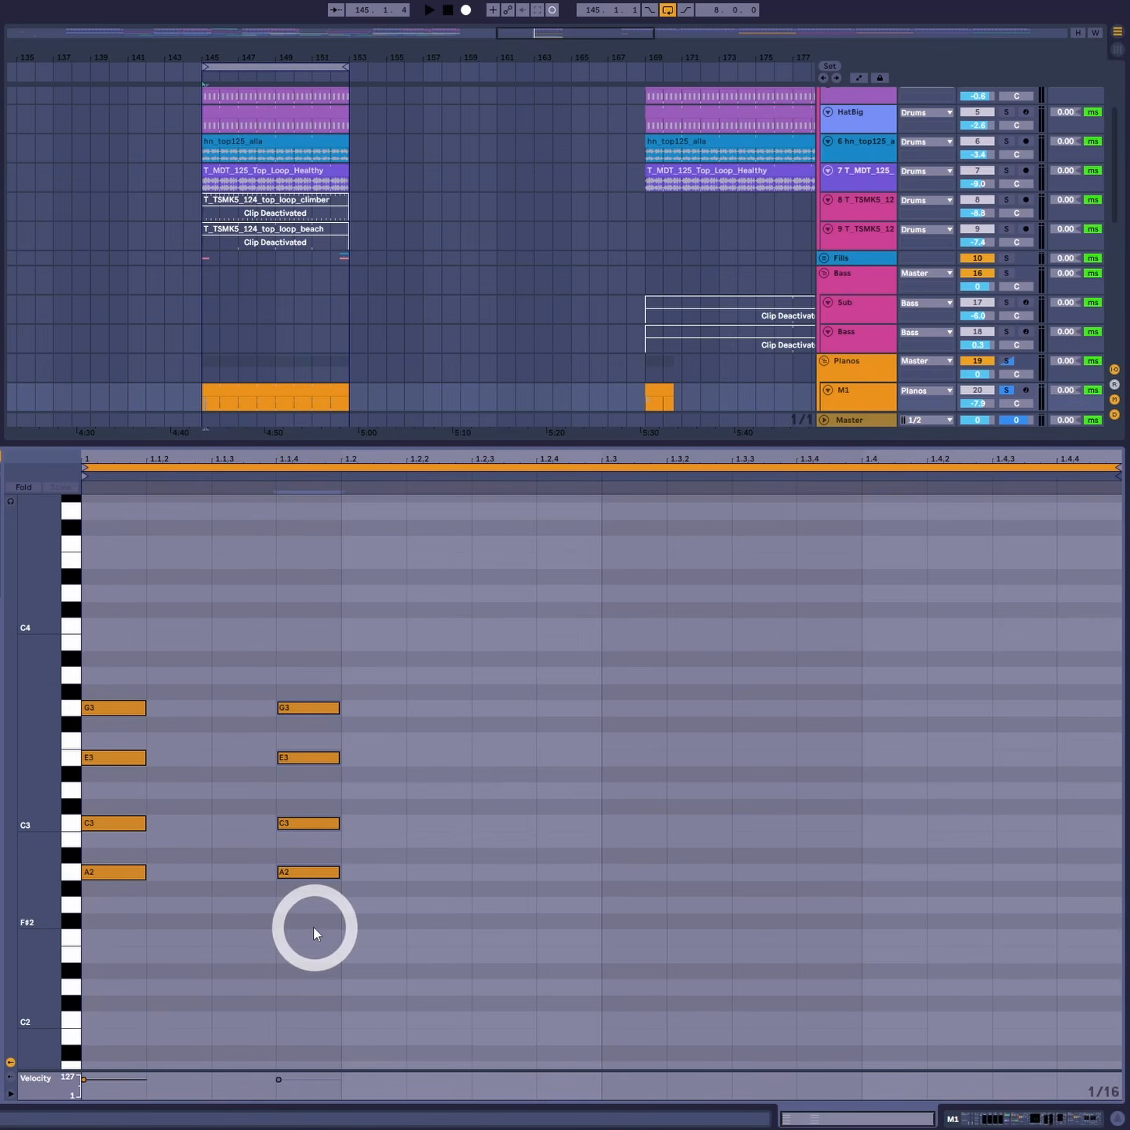
left_click(302, 872)
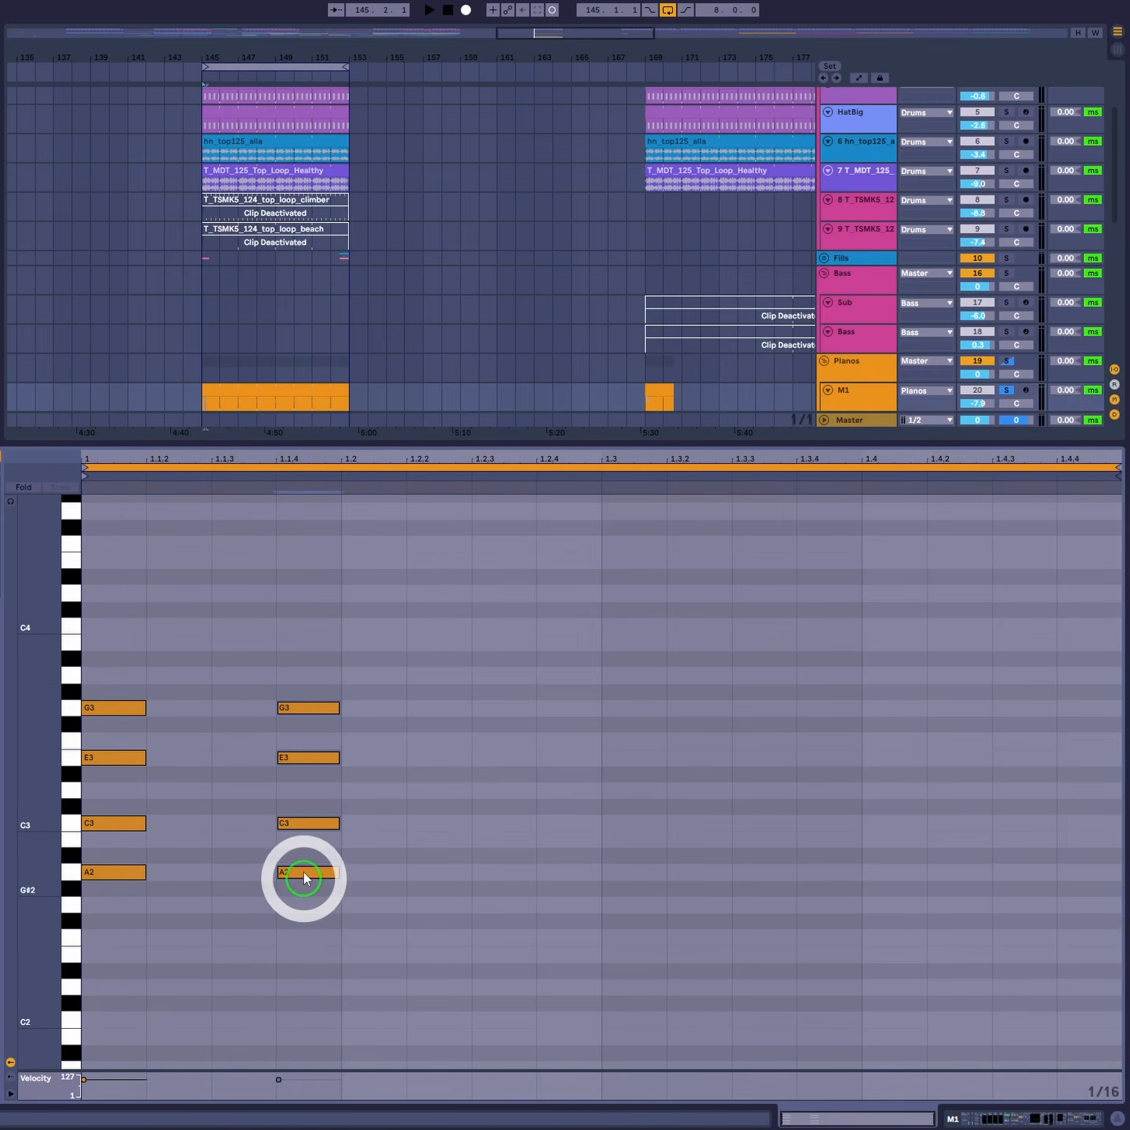
mouse_move(315, 873)
left_mouse_down()
mouse_move(245, 873)
mouse_move(333, 878)
left_mouse_up()
left_click(305, 868)
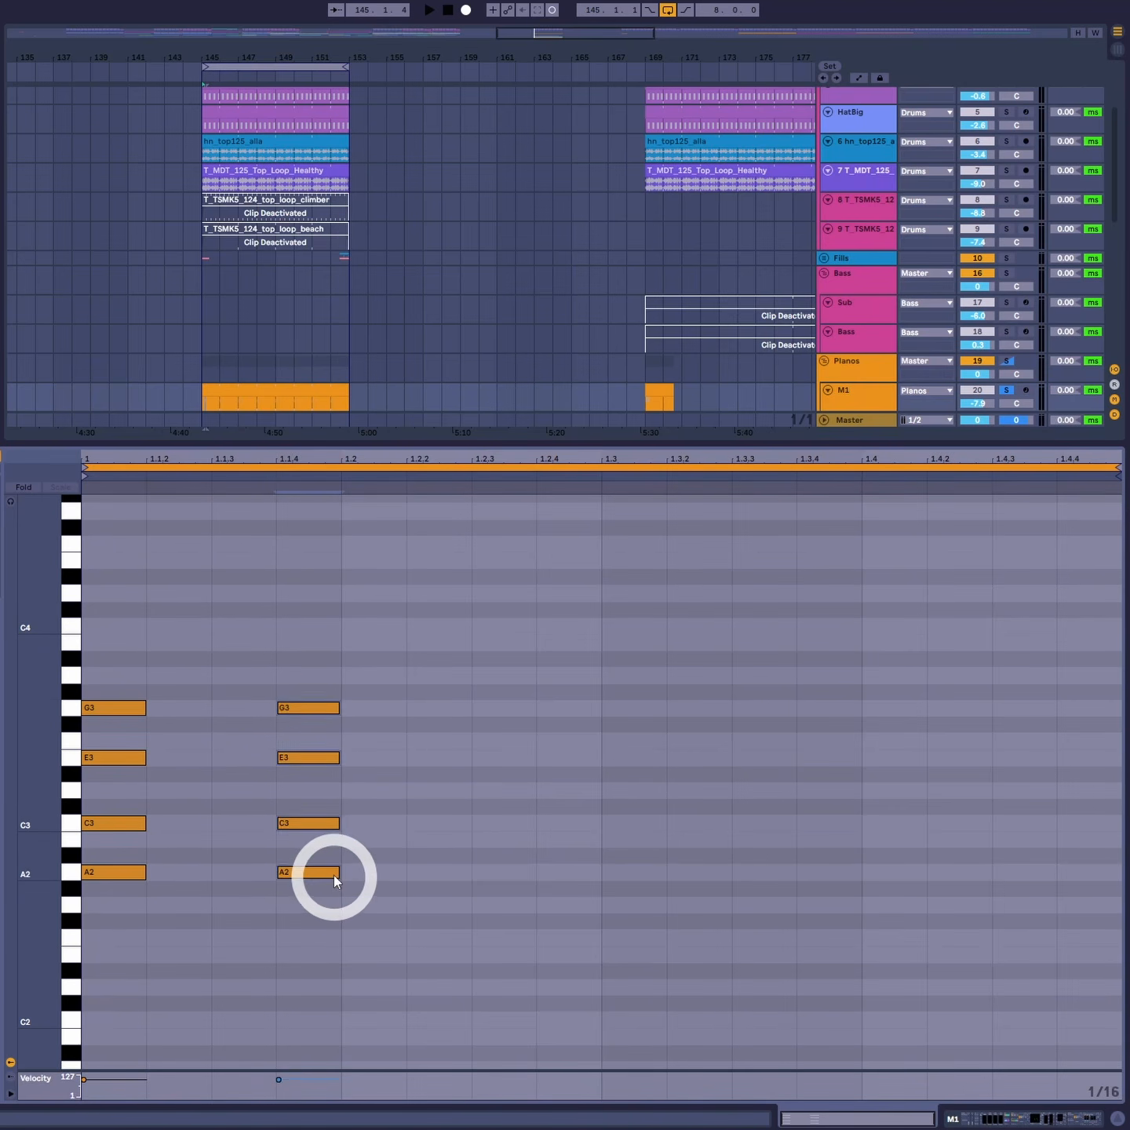
- Copy the chord pair across the bar so chords sit at 1.2.3, 1.3.2, 1.3.4 and 1.4.3, and play the loop
left_click_drag(329, 628, 118, 903)
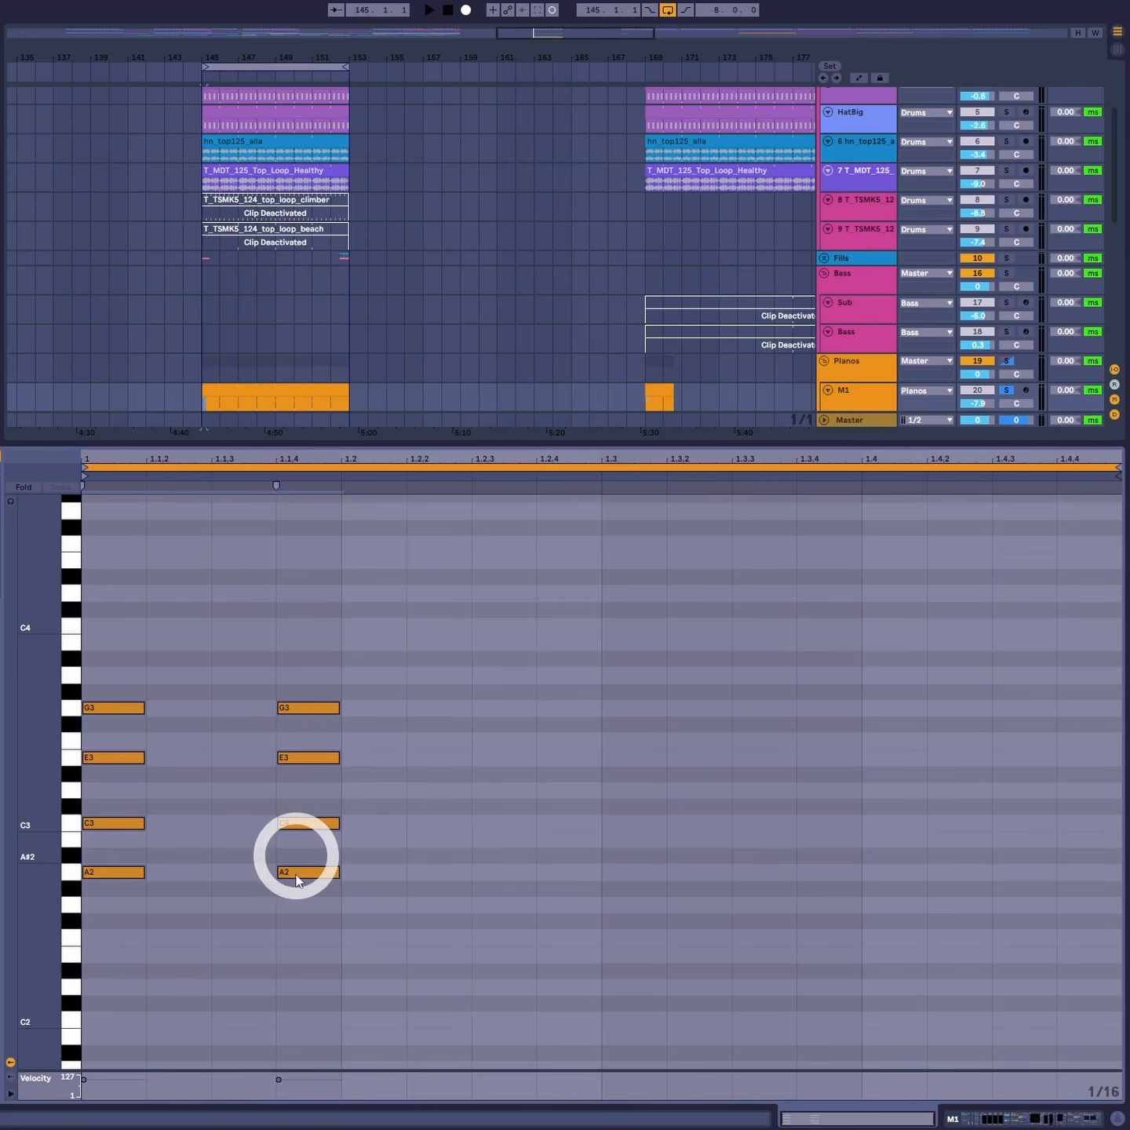
left_click_drag(300, 886, 1004, 876)
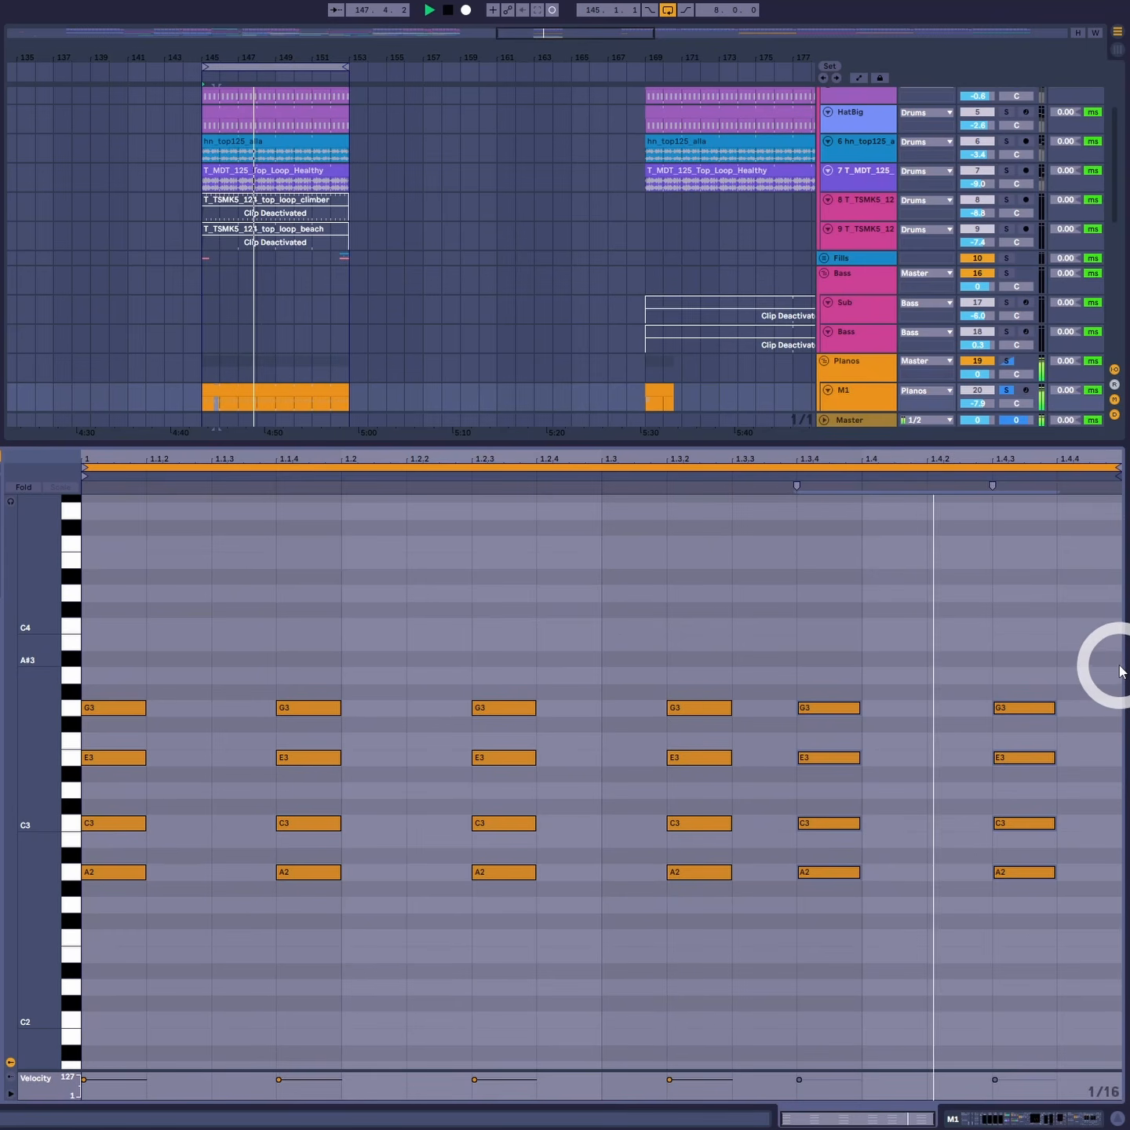
key("space")
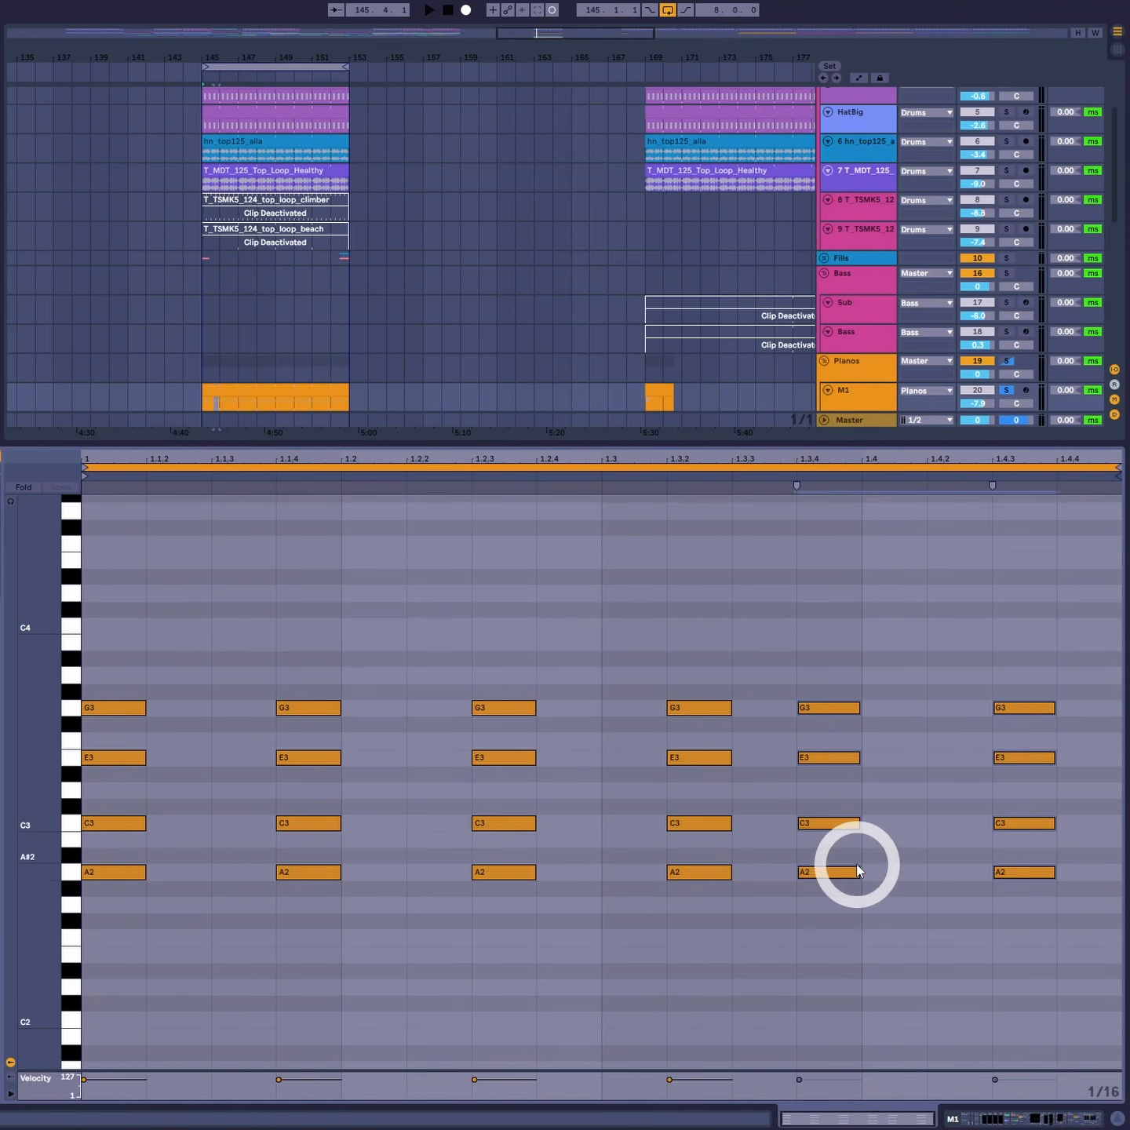
- Move the last two chords one sixteenth later to 1.4 and 1.4.4 and play the loop
left_click(834, 874)
left_click_drag(835, 878, 898, 876)
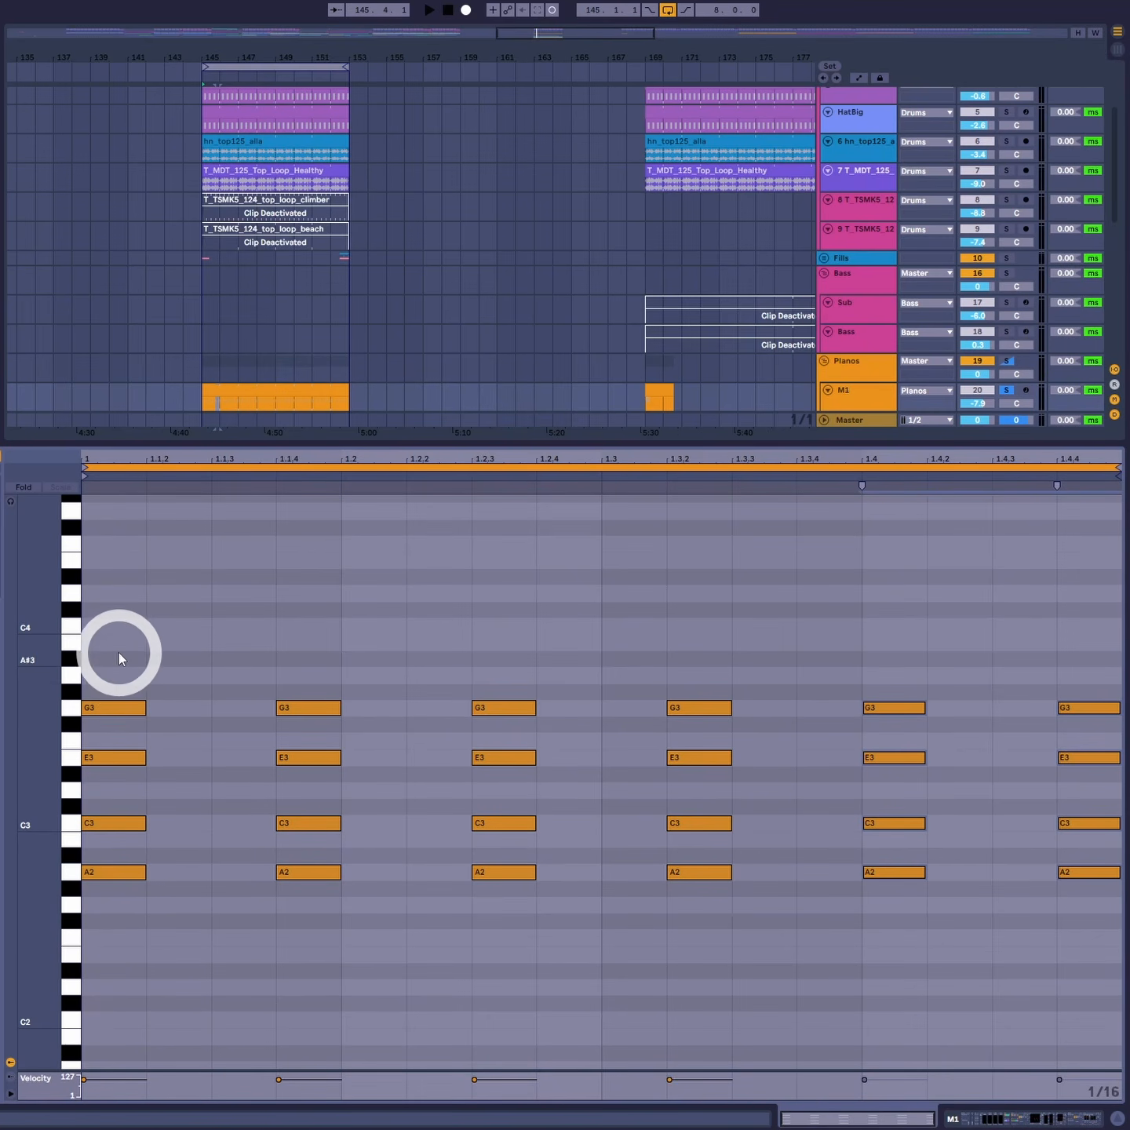
left_click_drag(110, 650, 1119, 957)
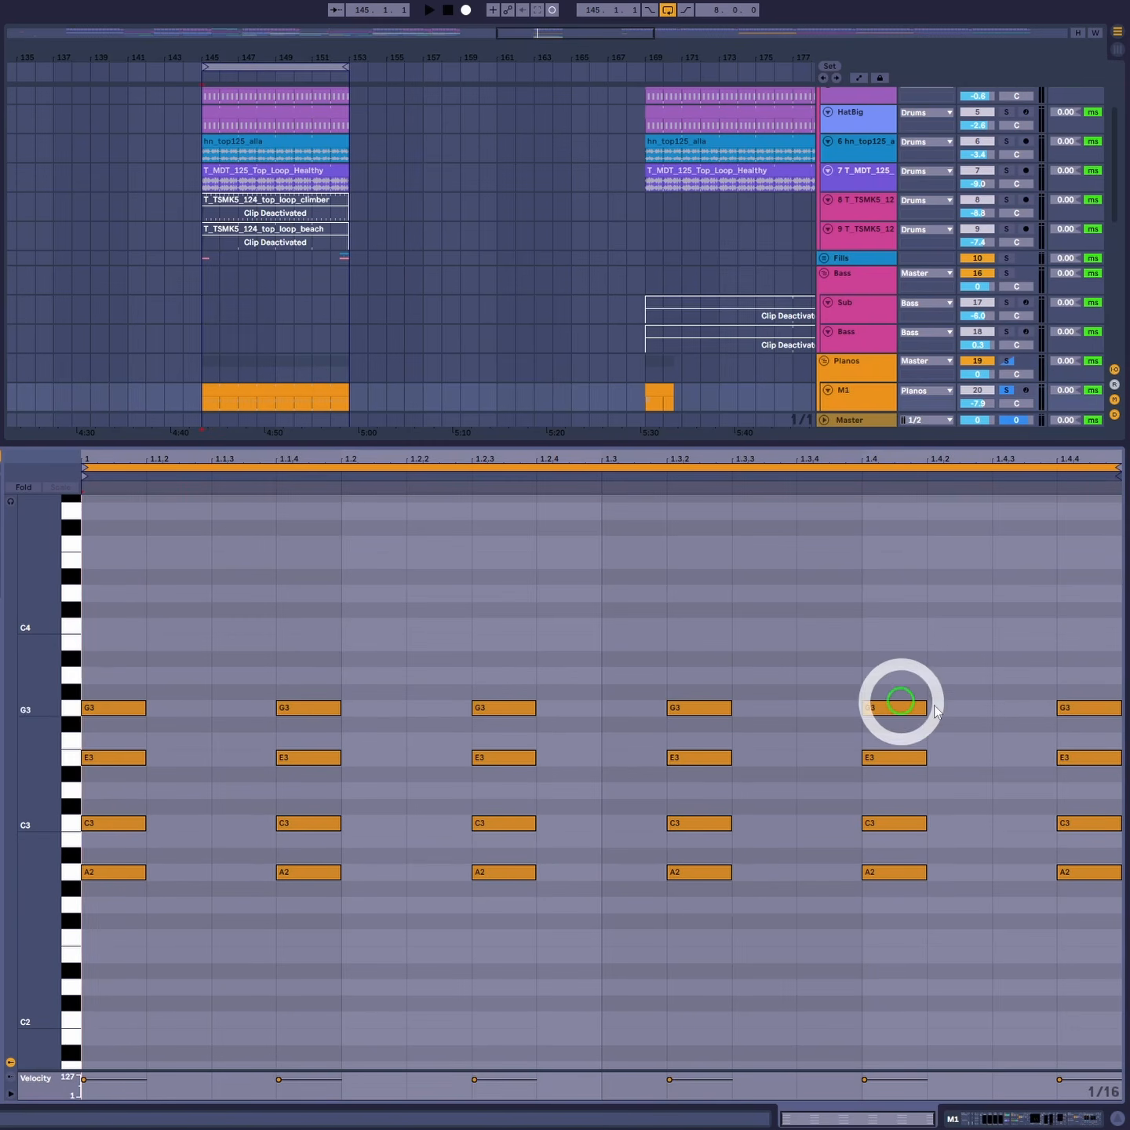
key("space")
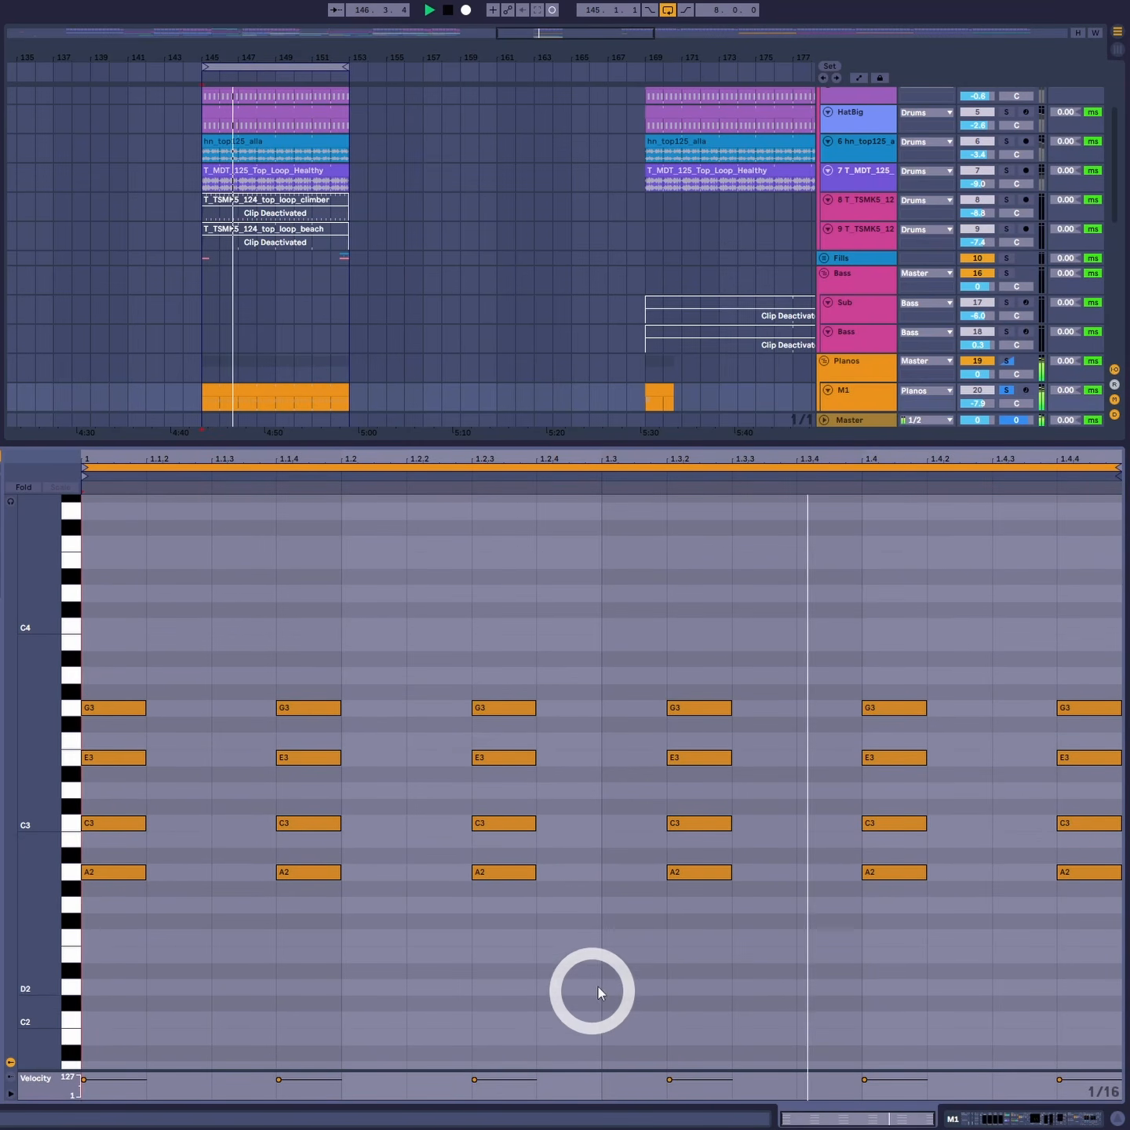
- Move the final chord back to 1.4.3
key("space")
left_click_drag(1089, 644, 1086, 949)
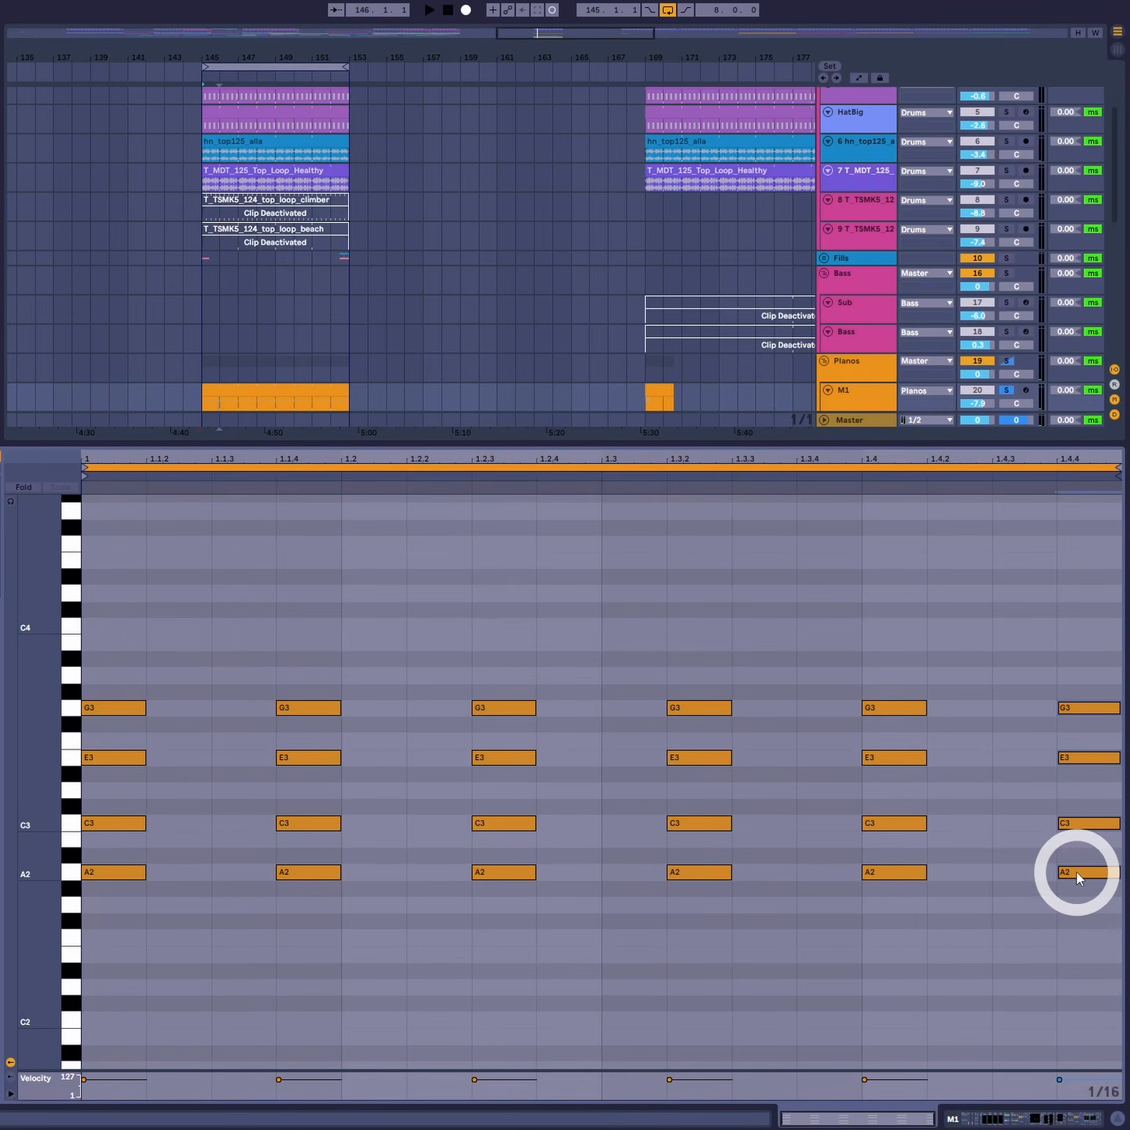
left_click_drag(1077, 878, 1010, 874)
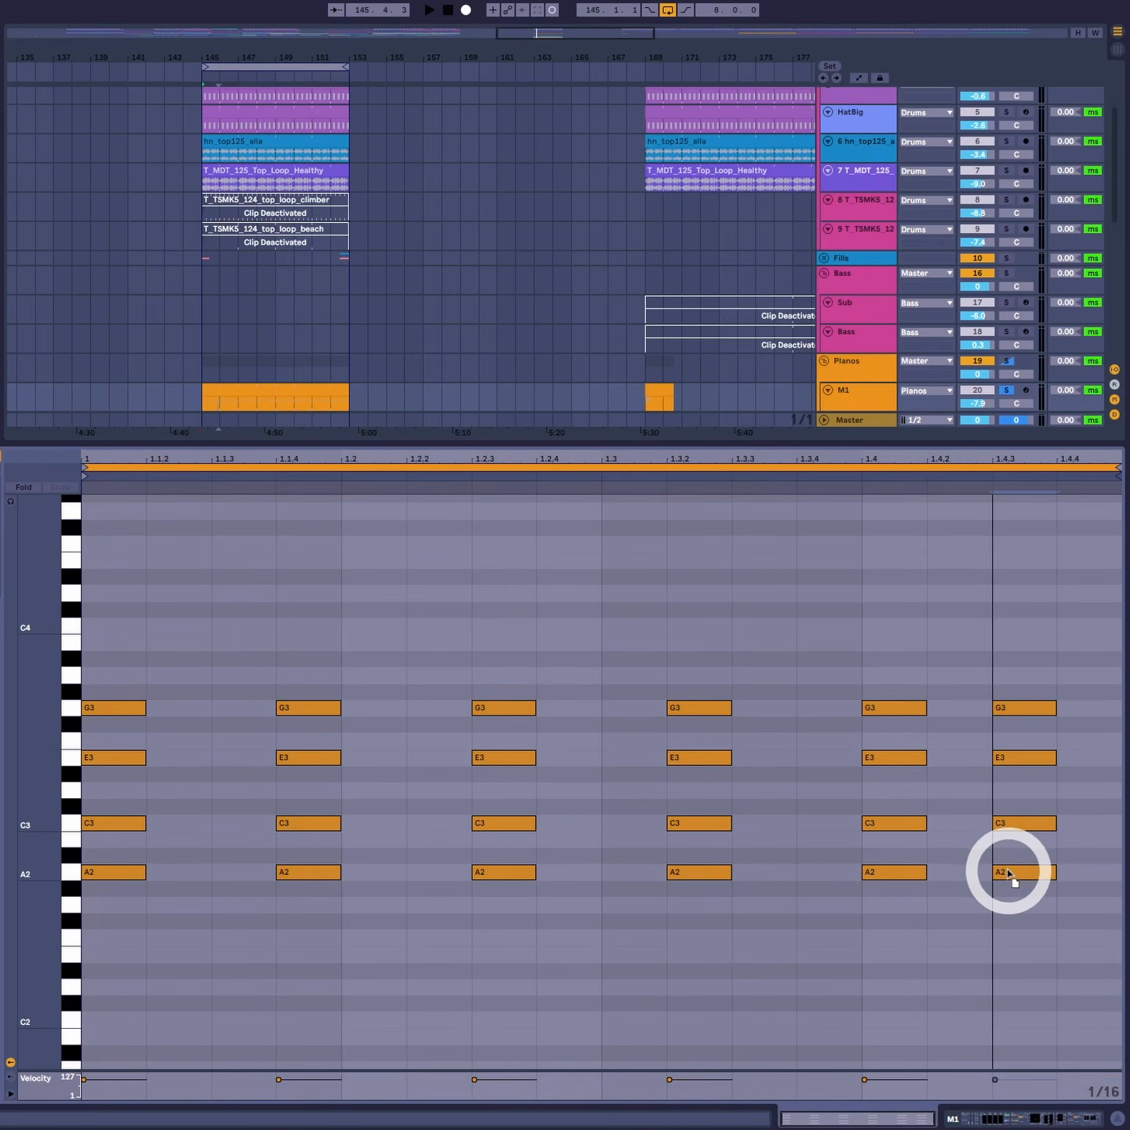
- Listen to the chord pattern looping
left_click_drag(1101, 630, 58, 963)
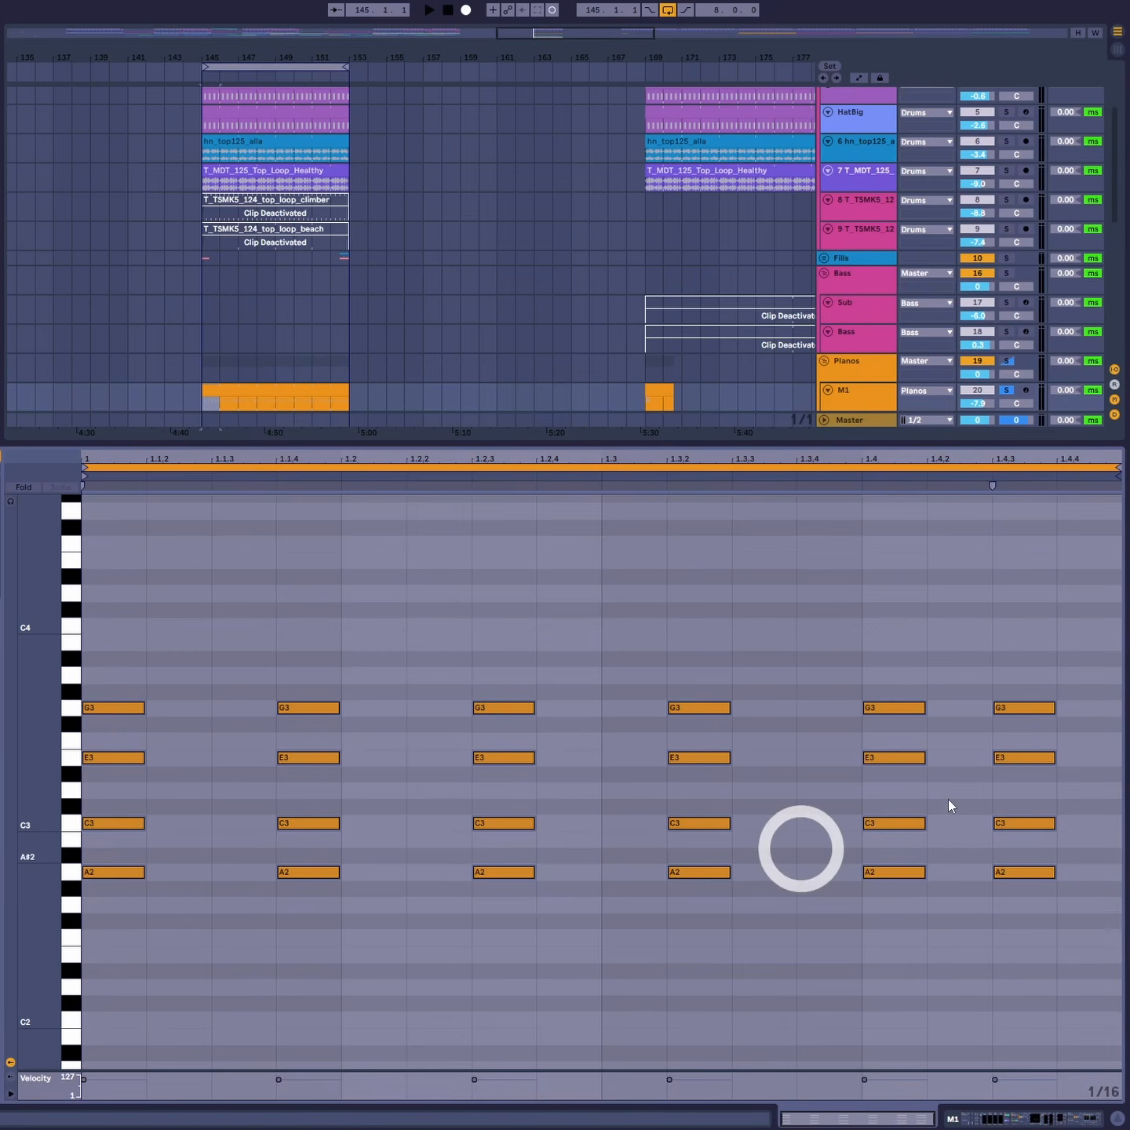
left_click_drag(1004, 645, 1027, 974)
left_click_drag(1042, 618, 1003, 941)
key("space")
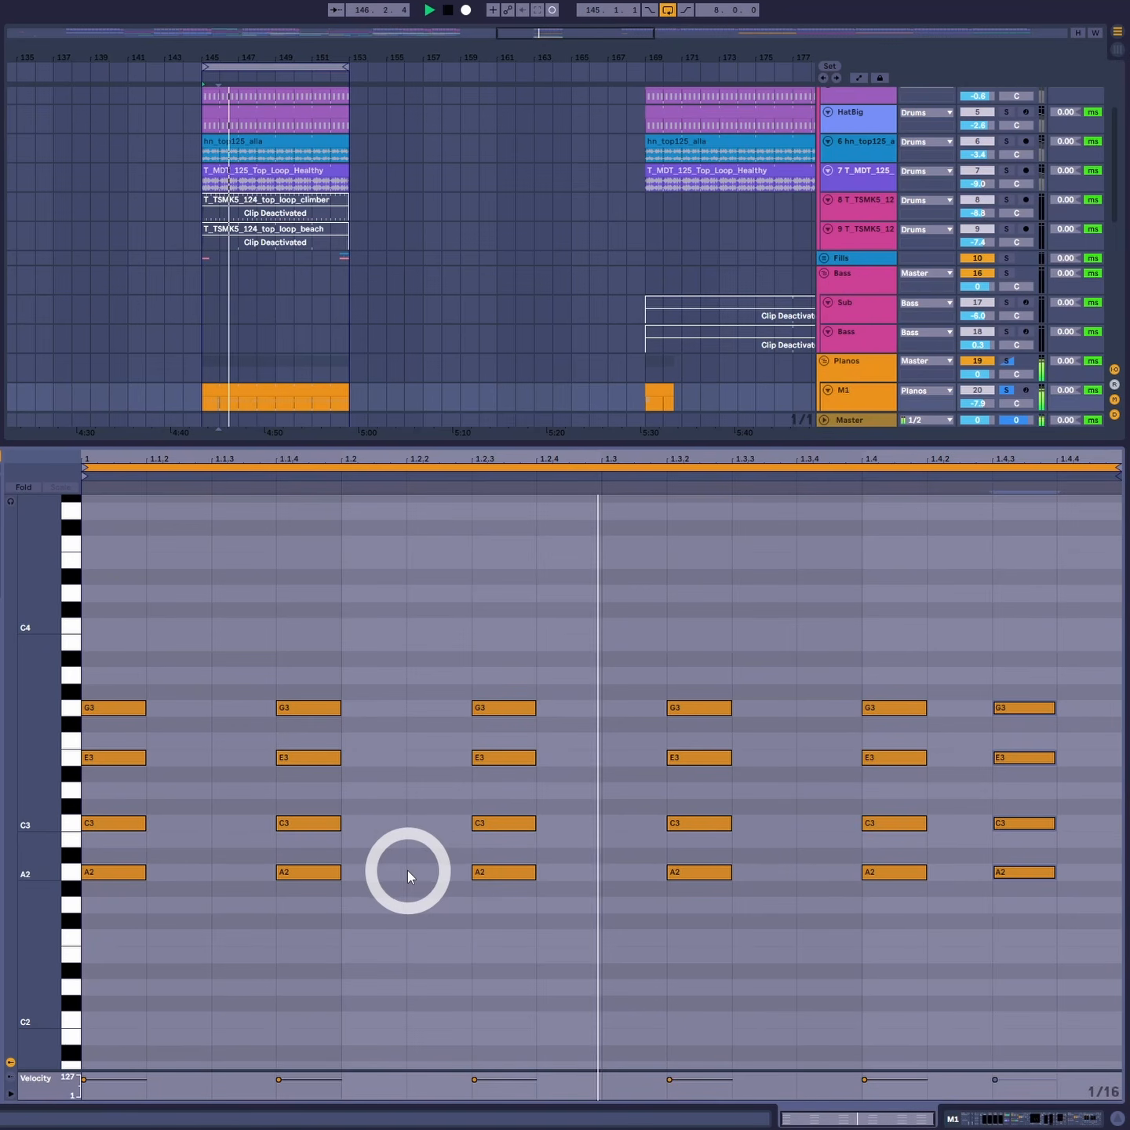
key("space")
- Try moving the later chords a sixteenth earlier to 1.1.3, 1.2.2, 1.3 and 1.3.4
left_click(1017, 837)
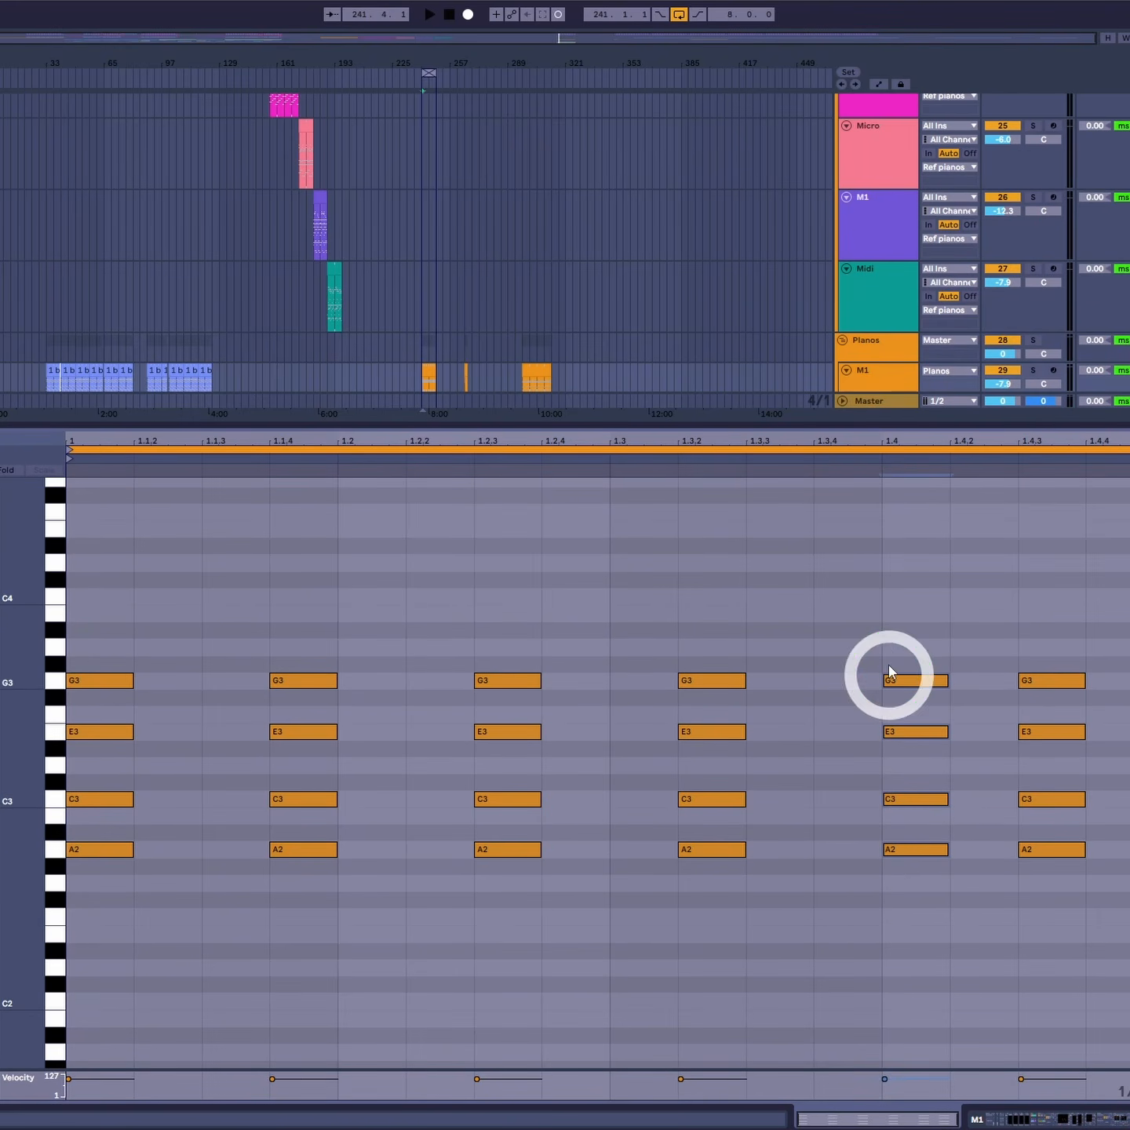
left_click_drag(915, 852, 843, 852)
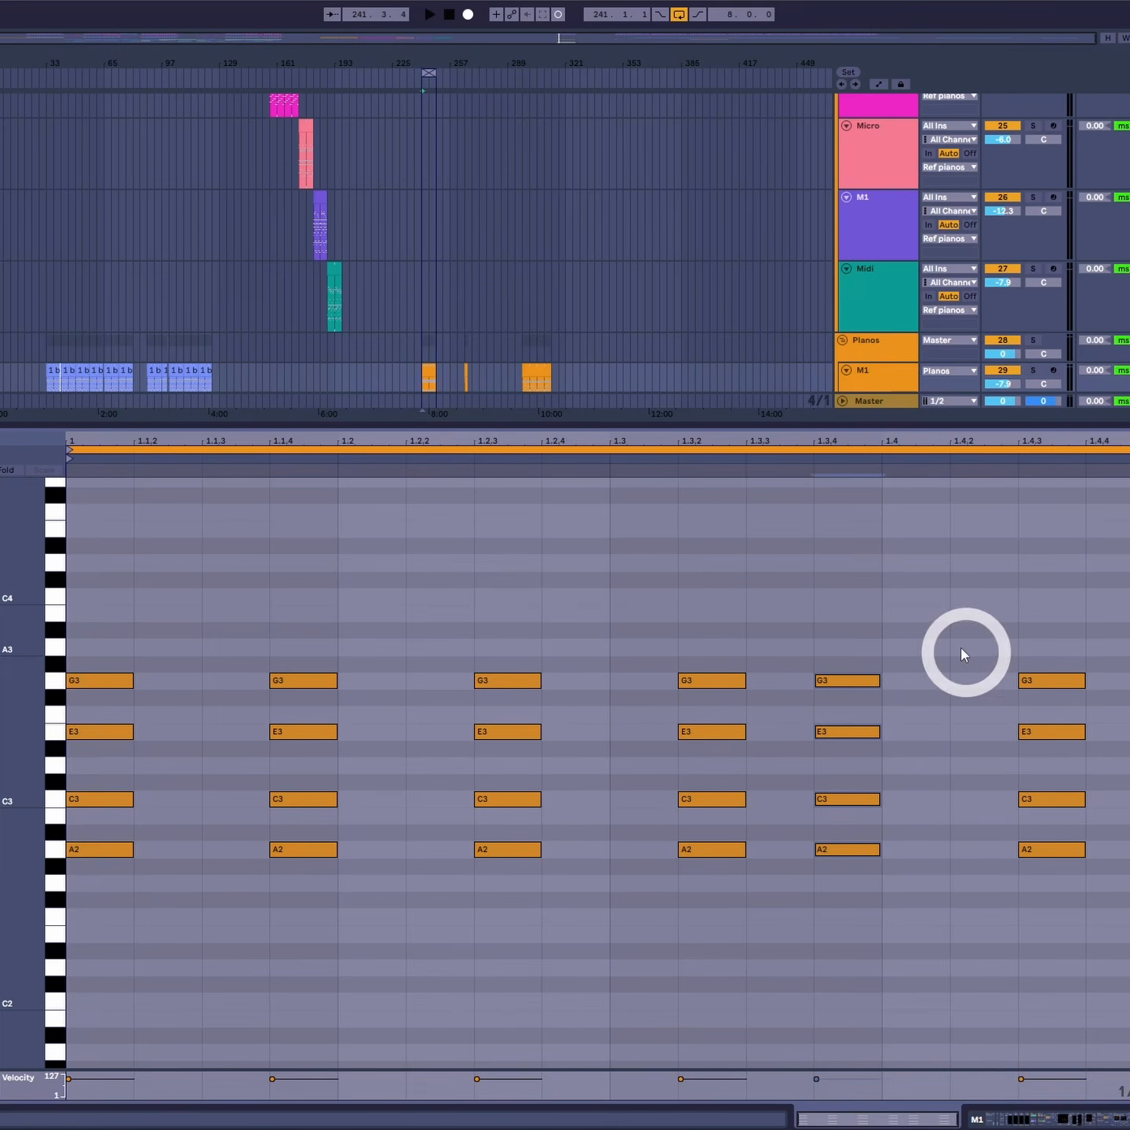
left_click_drag(714, 631, 621, 860)
left_click_drag(294, 589, 284, 917)
left_click_drag(282, 667, 435, 847)
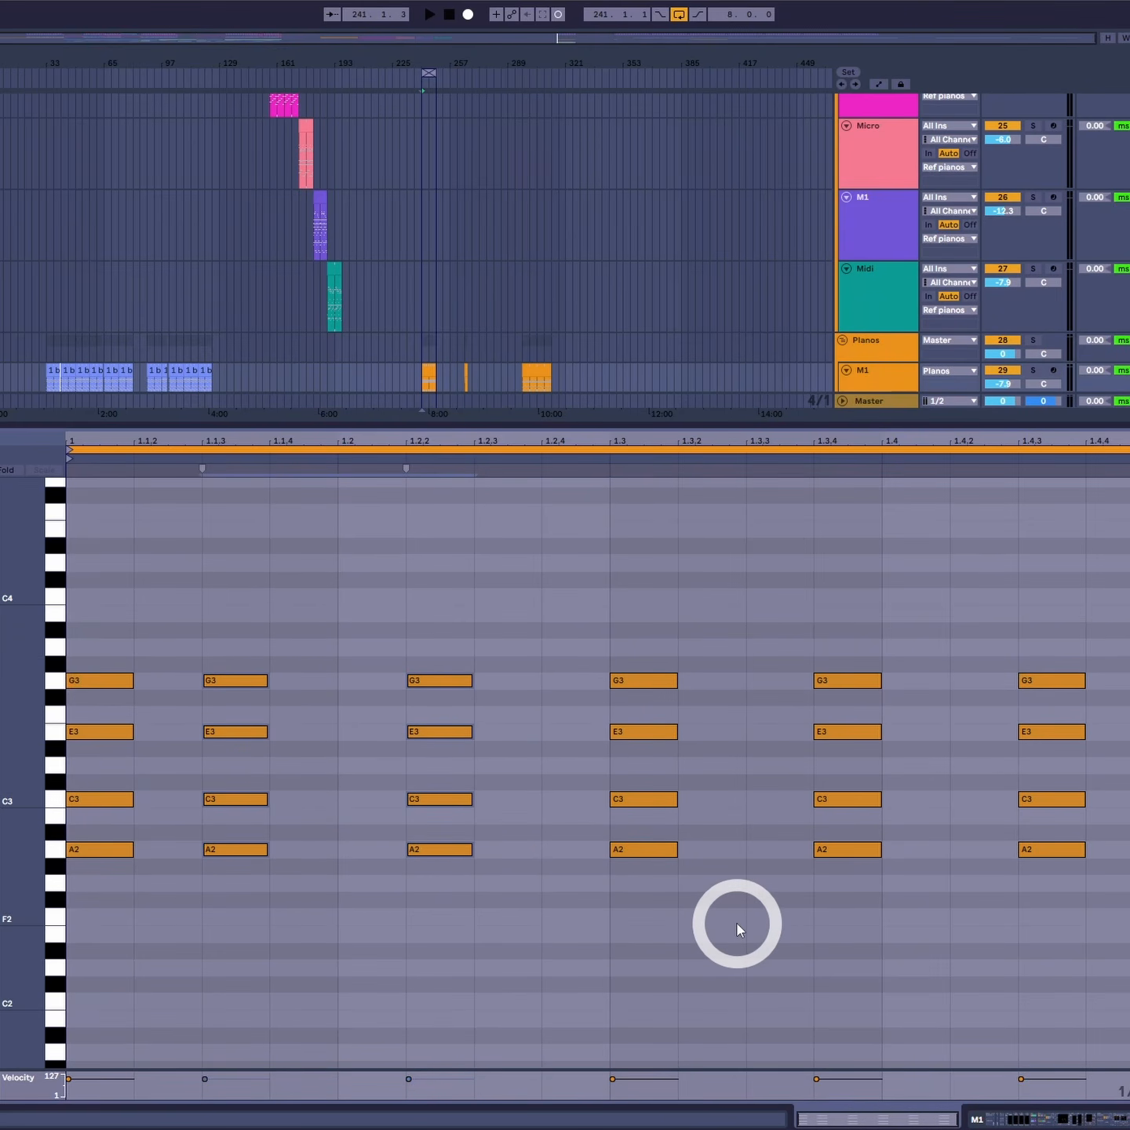
- Shift the chords back to 1.1.4, 1.2.3, 1.3.2, 1.4 and 1.4.3
left_click_drag(1077, 617, 971, 852)
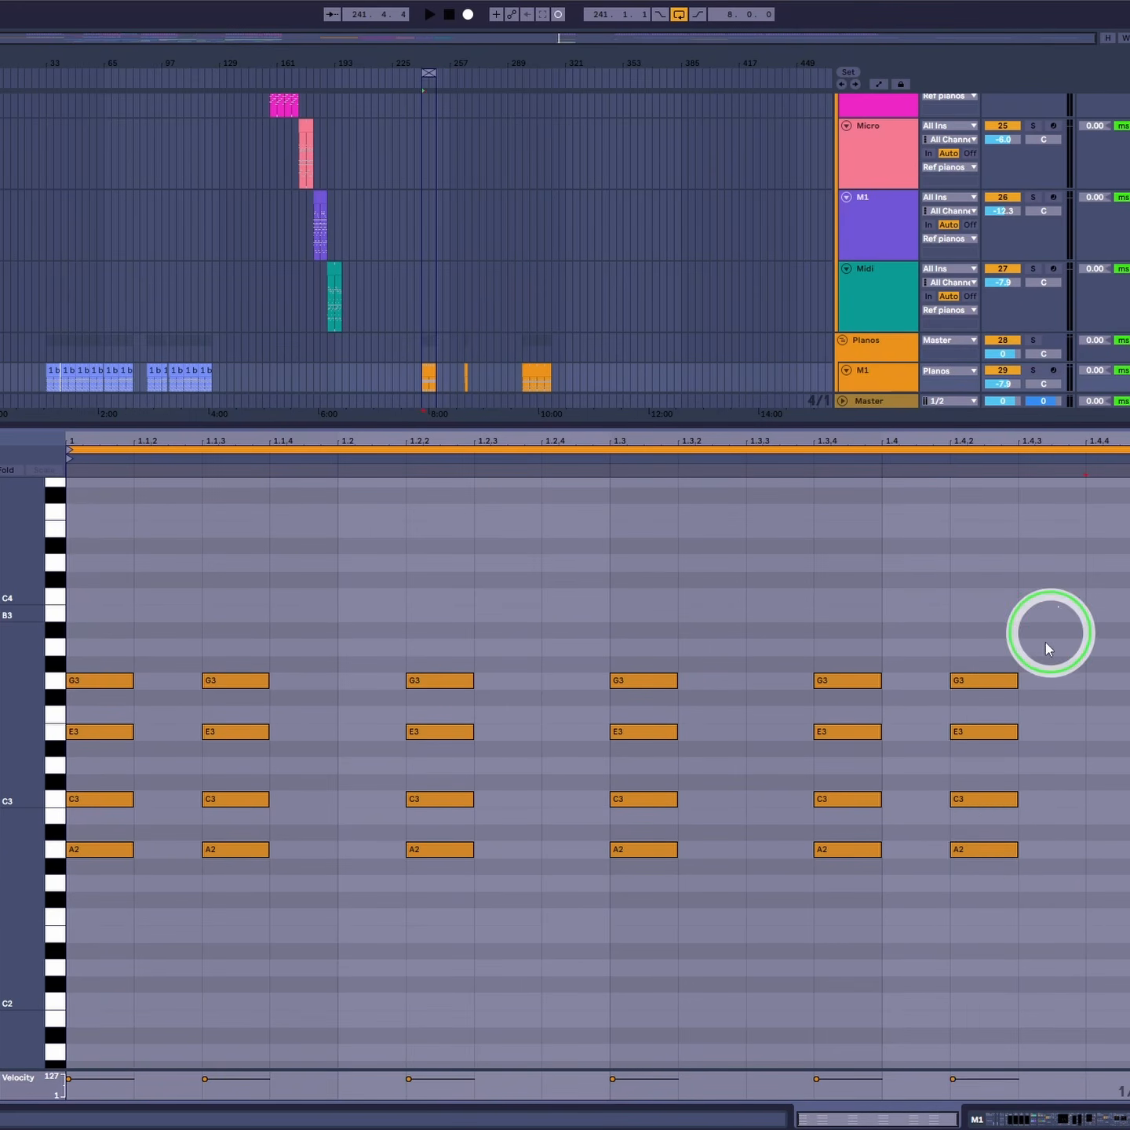
left_click_drag(1047, 632, 609, 906)
left_click_drag(649, 847, 715, 851)
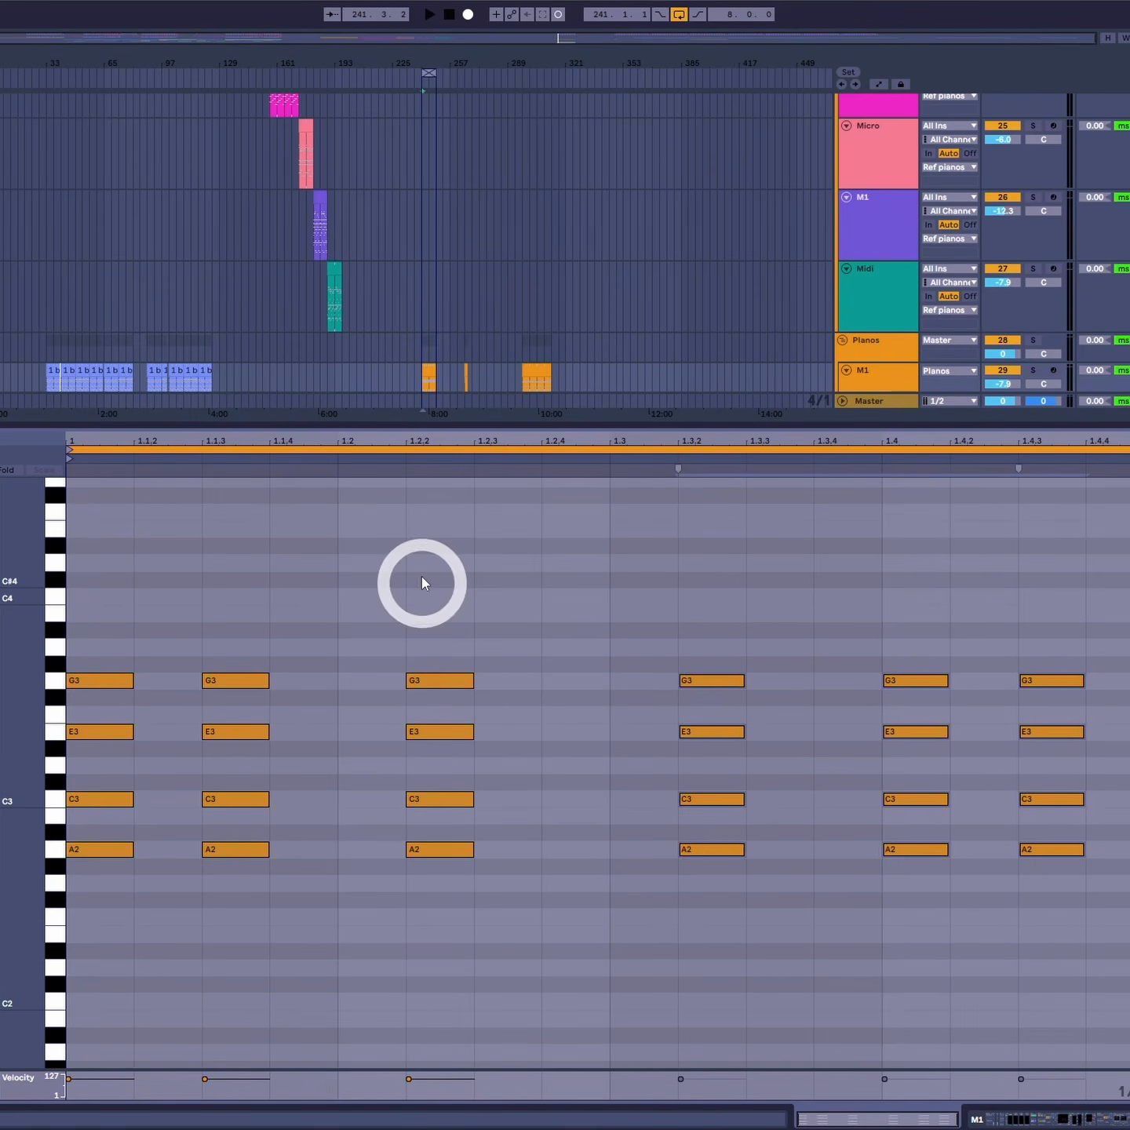
left_click_drag(424, 583, 300, 856)
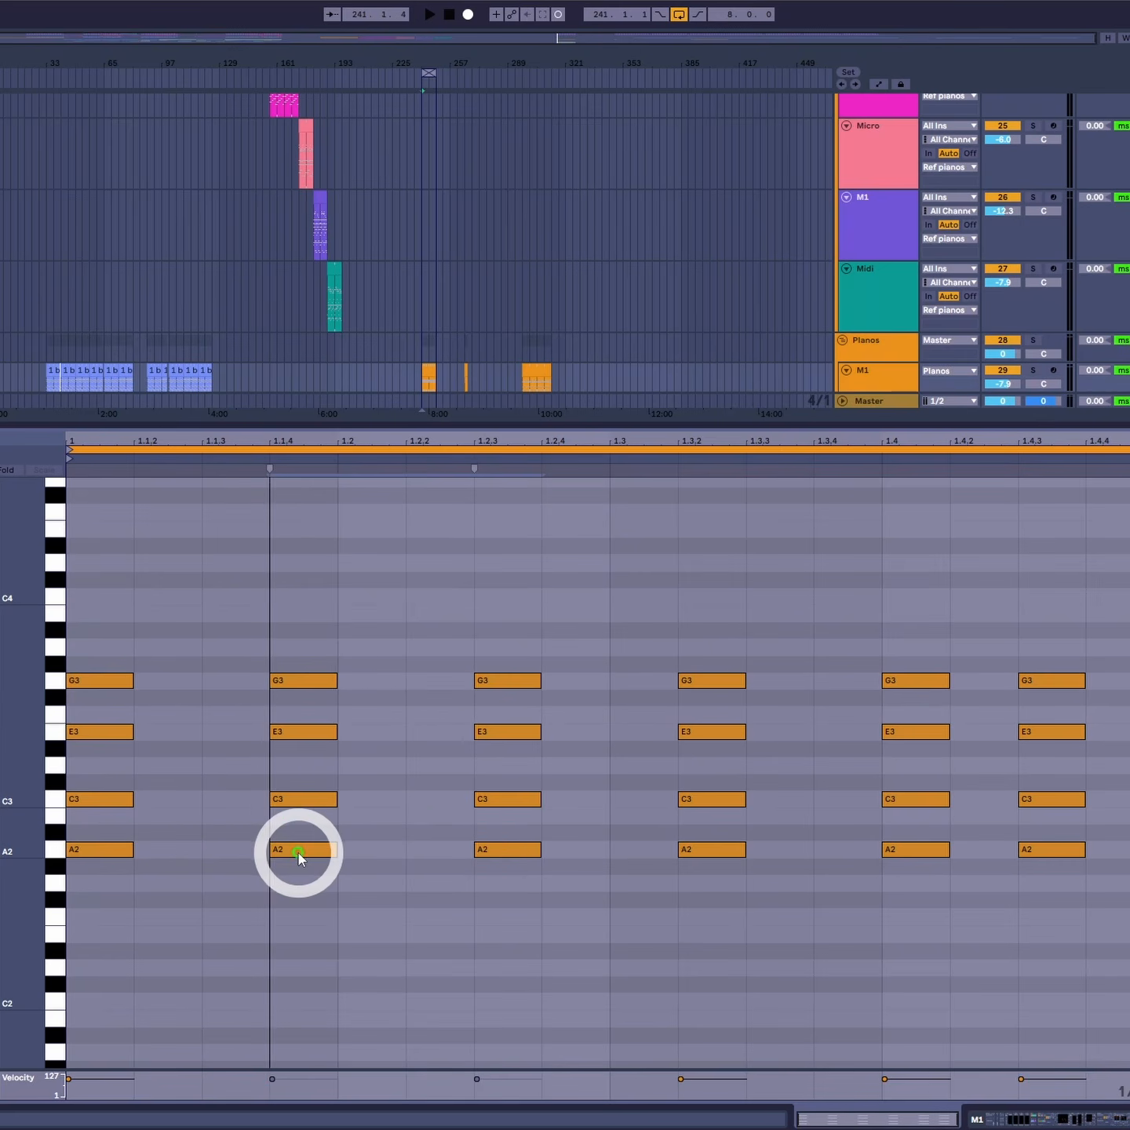
- Try nudging groups of chords one sixteenth later or earlier and move them back into place
left_click_drag(116, 629, 590, 886)
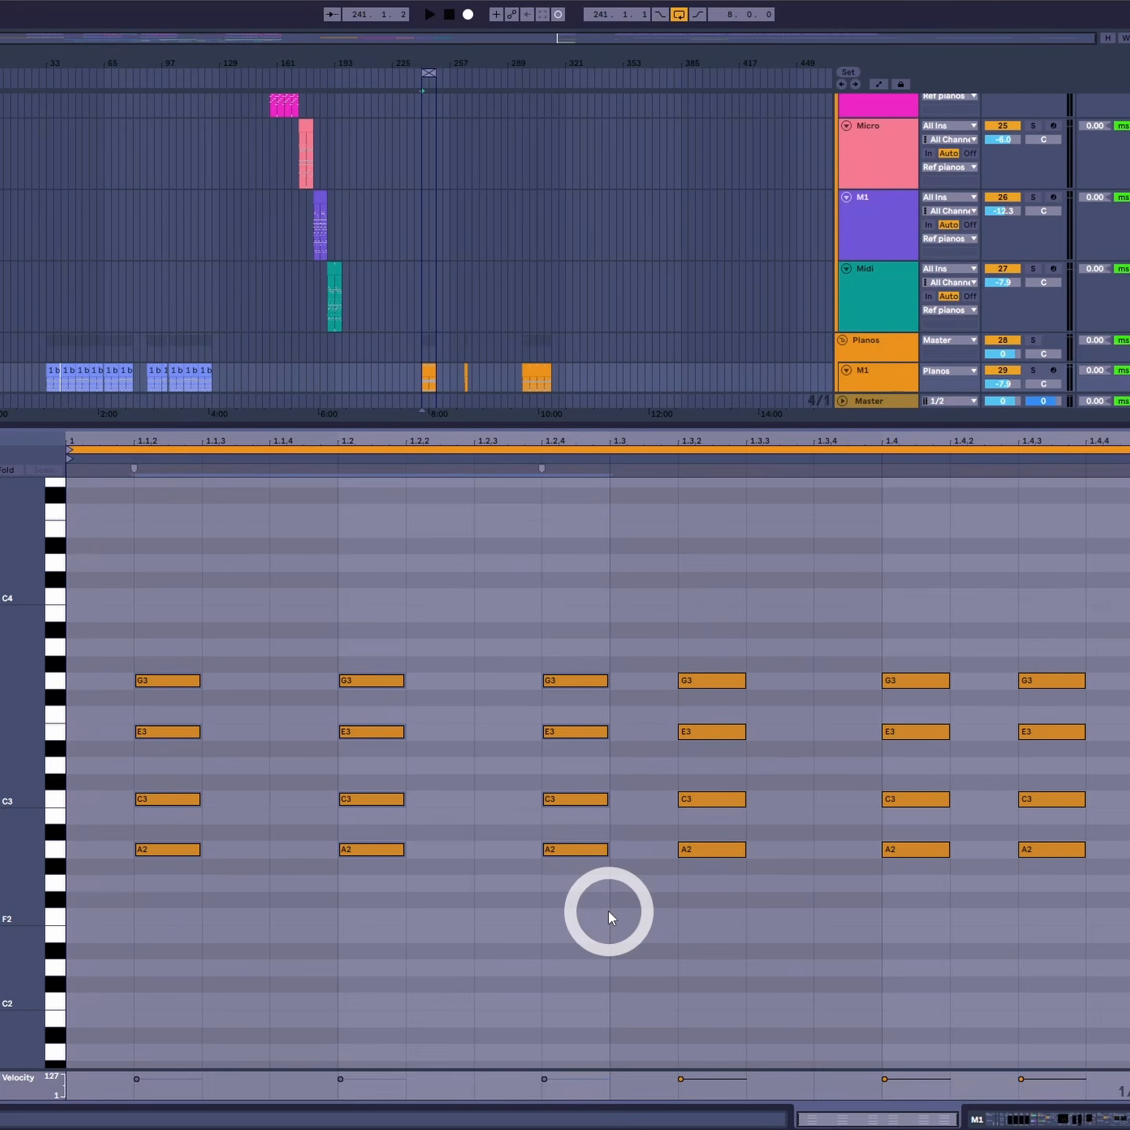
left_click_drag(187, 851, 116, 852)
left_click(685, 824)
left_click_drag(685, 824, 948, 934)
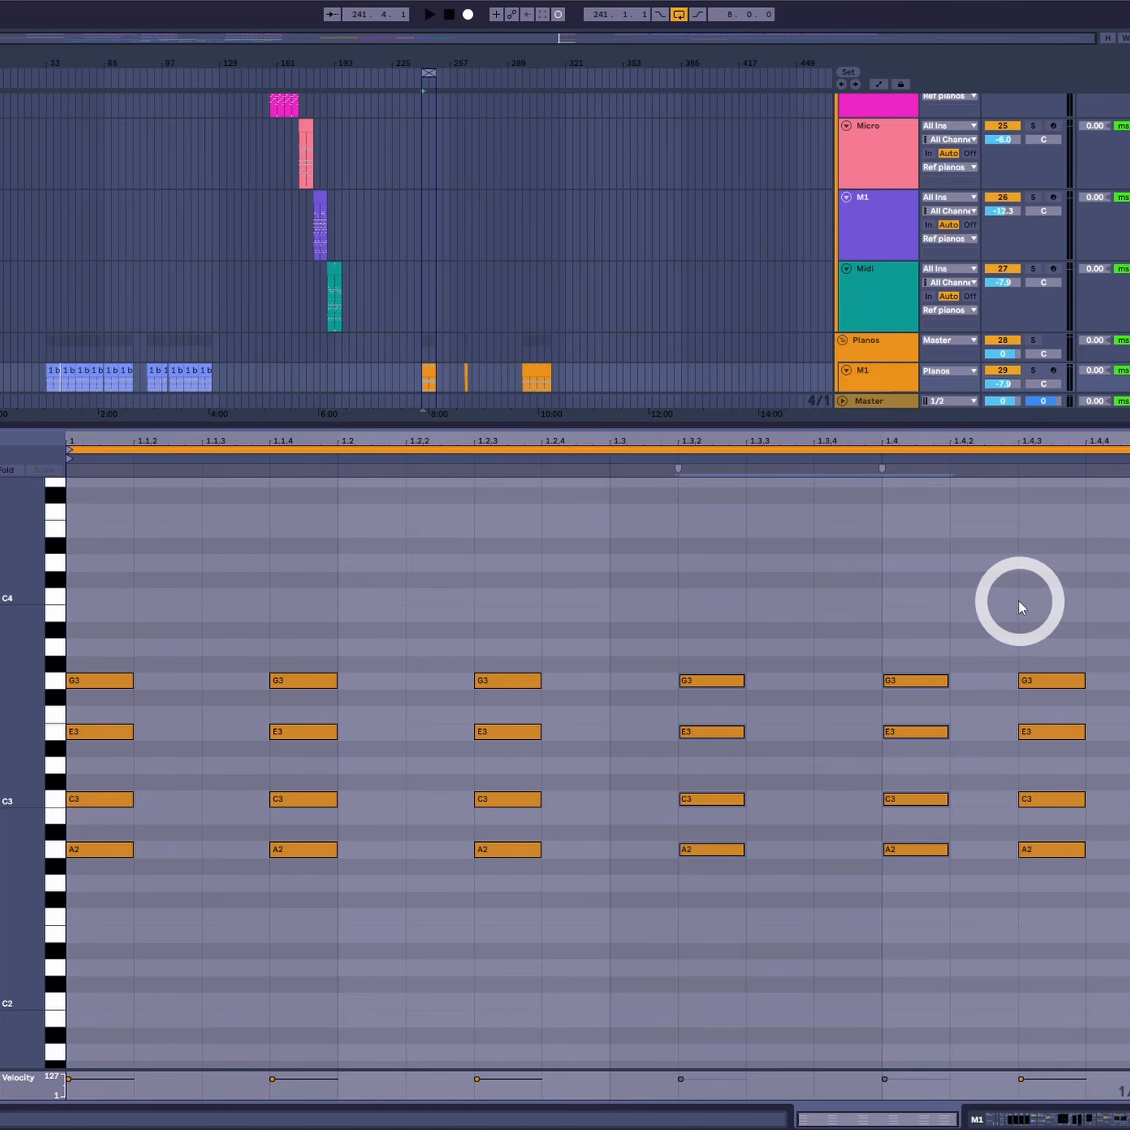
left_click_drag(922, 679, 856, 684)
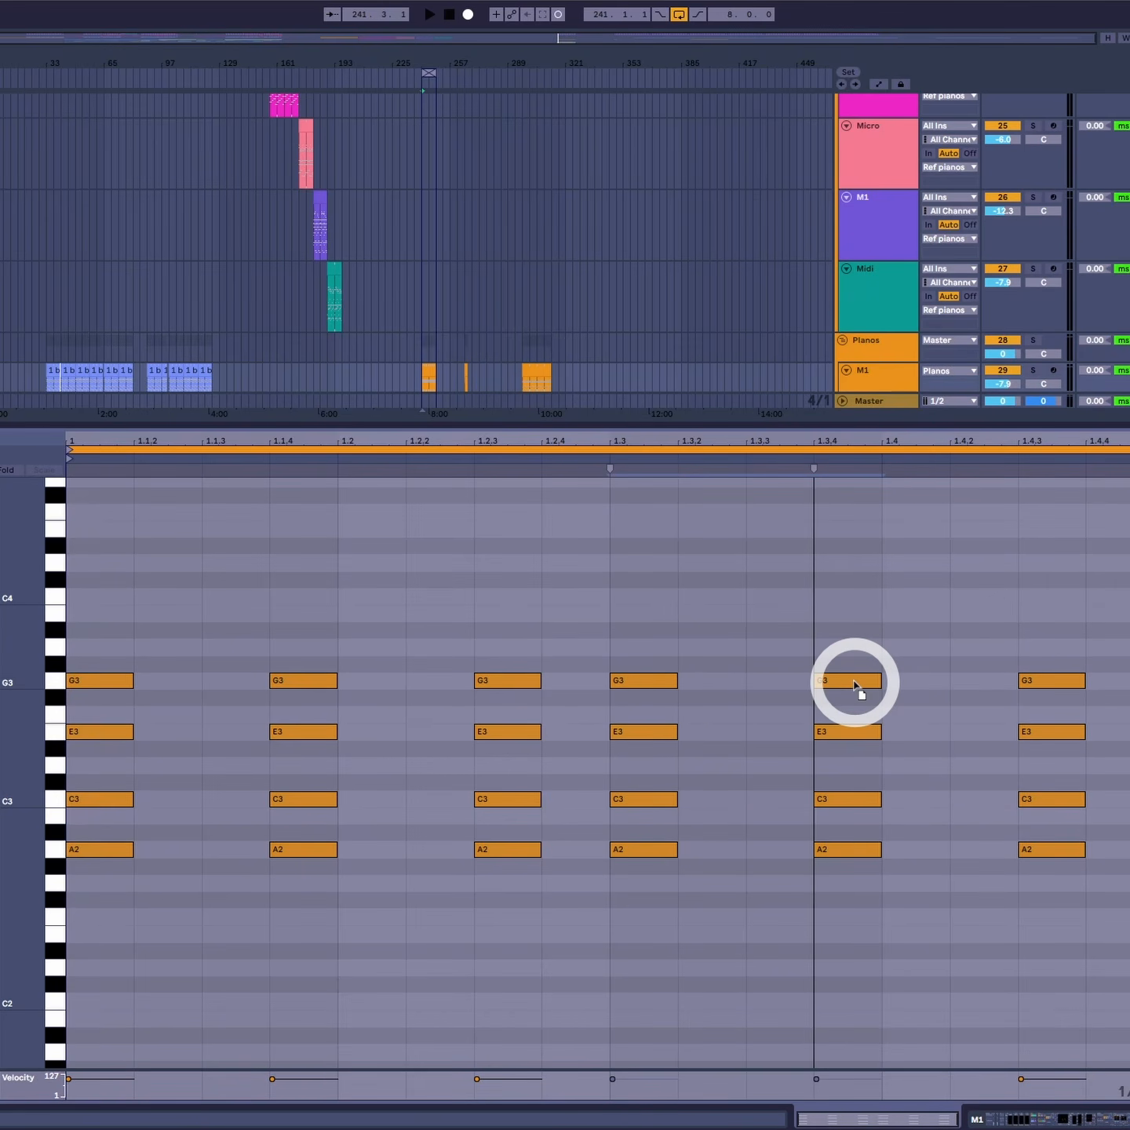
mouse_move(855, 685)
left_mouse_down()
mouse_move(908, 663)
mouse_move(913, 680)
left_mouse_up()
- Try nudging the selected middle chords one sixteenth later
left_click_drag(241, 629, 944, 948)
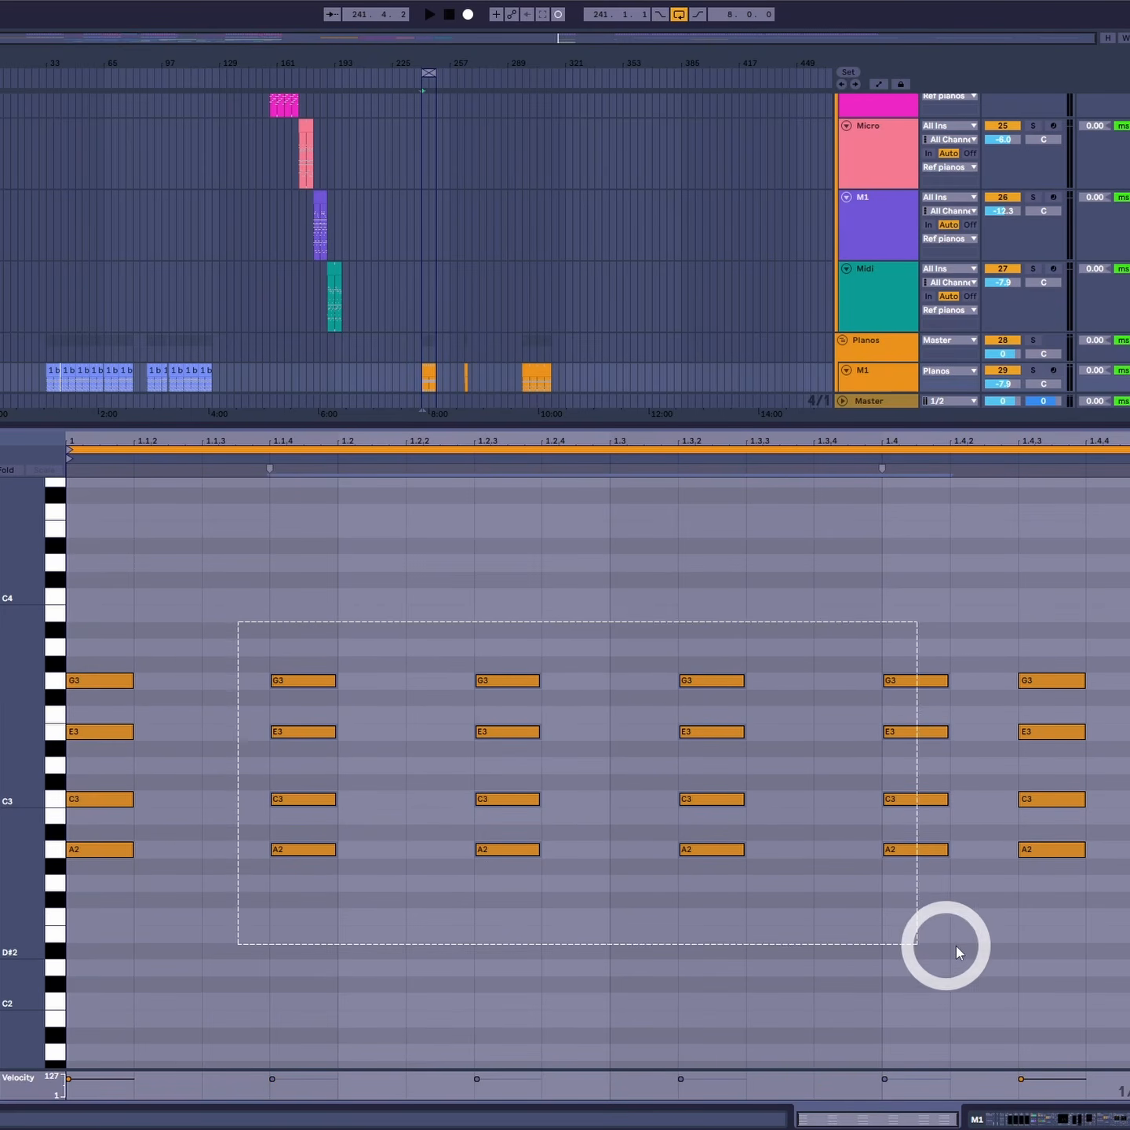
left_click_drag(916, 862, 958, 862)
left_click_drag(917, 583, 327, 933)
left_click_drag(308, 852, 389, 850)
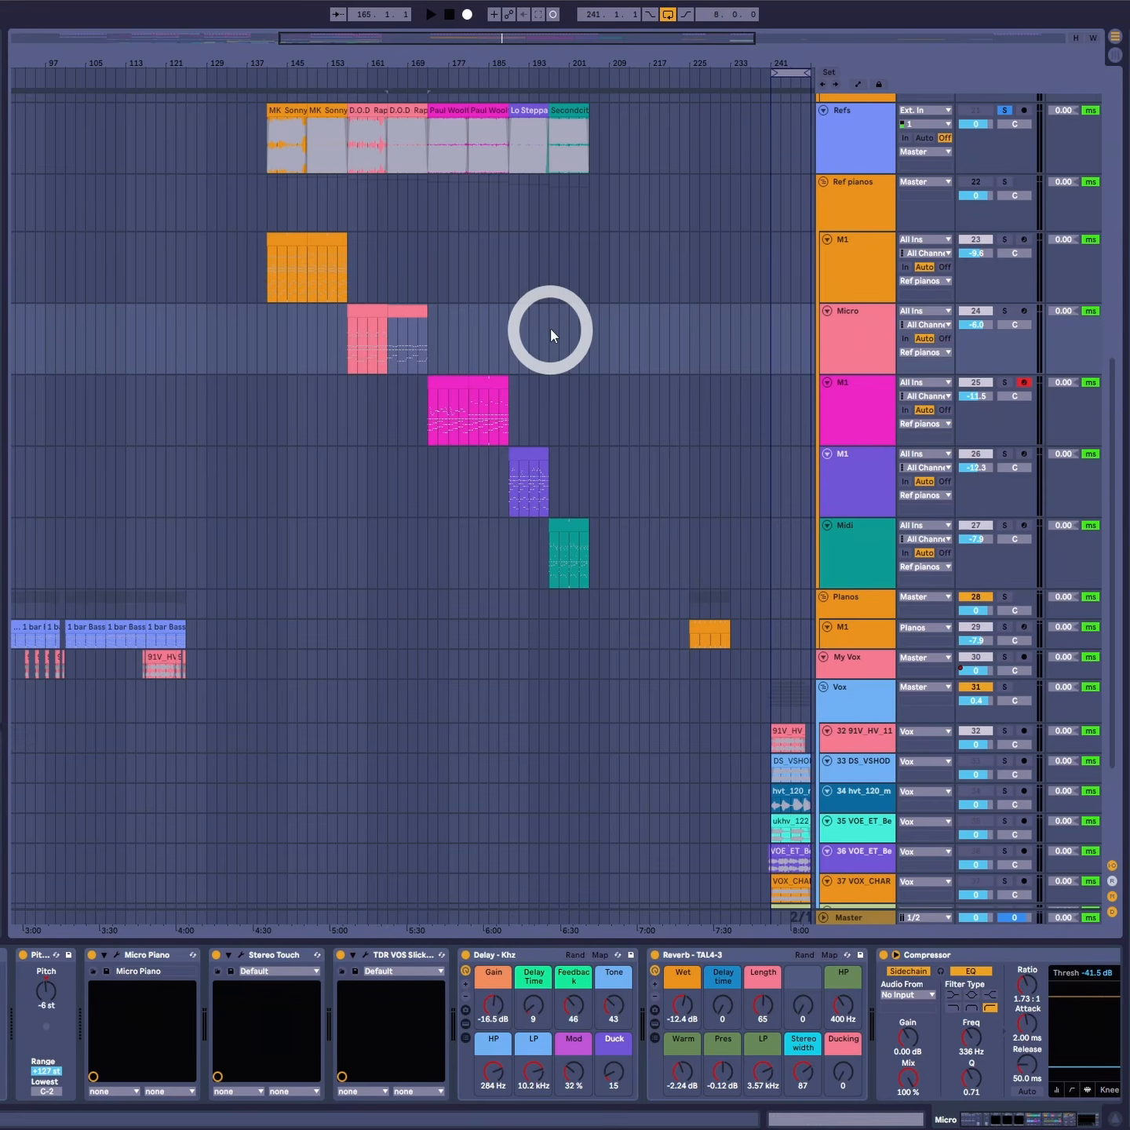
left_click(556, 324)
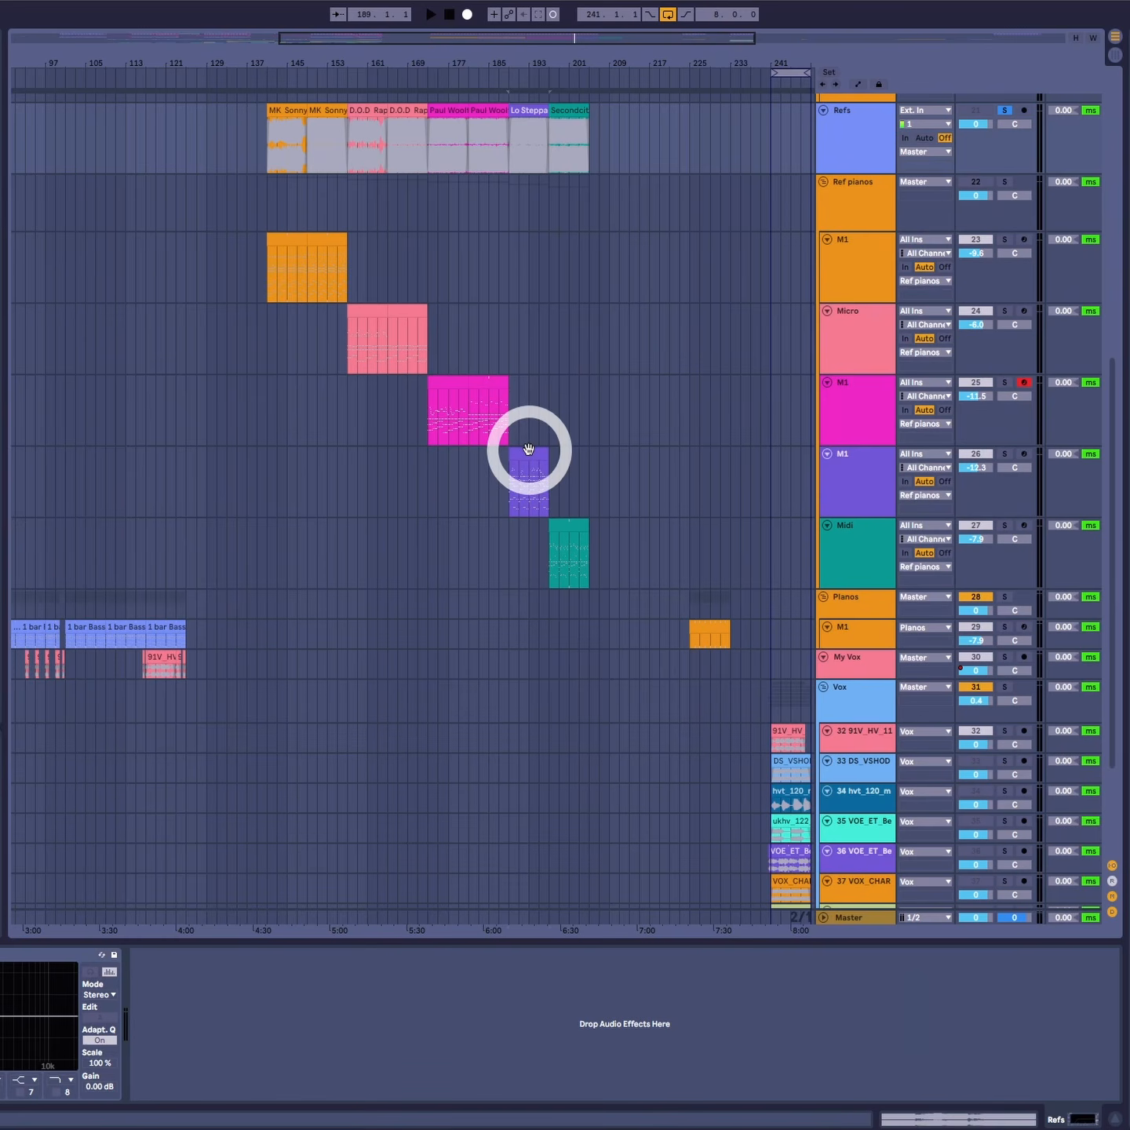
- Select the Lo Steppa reference clip in the arrangement and play it
left_click(529, 448)
left_click(525, 111)
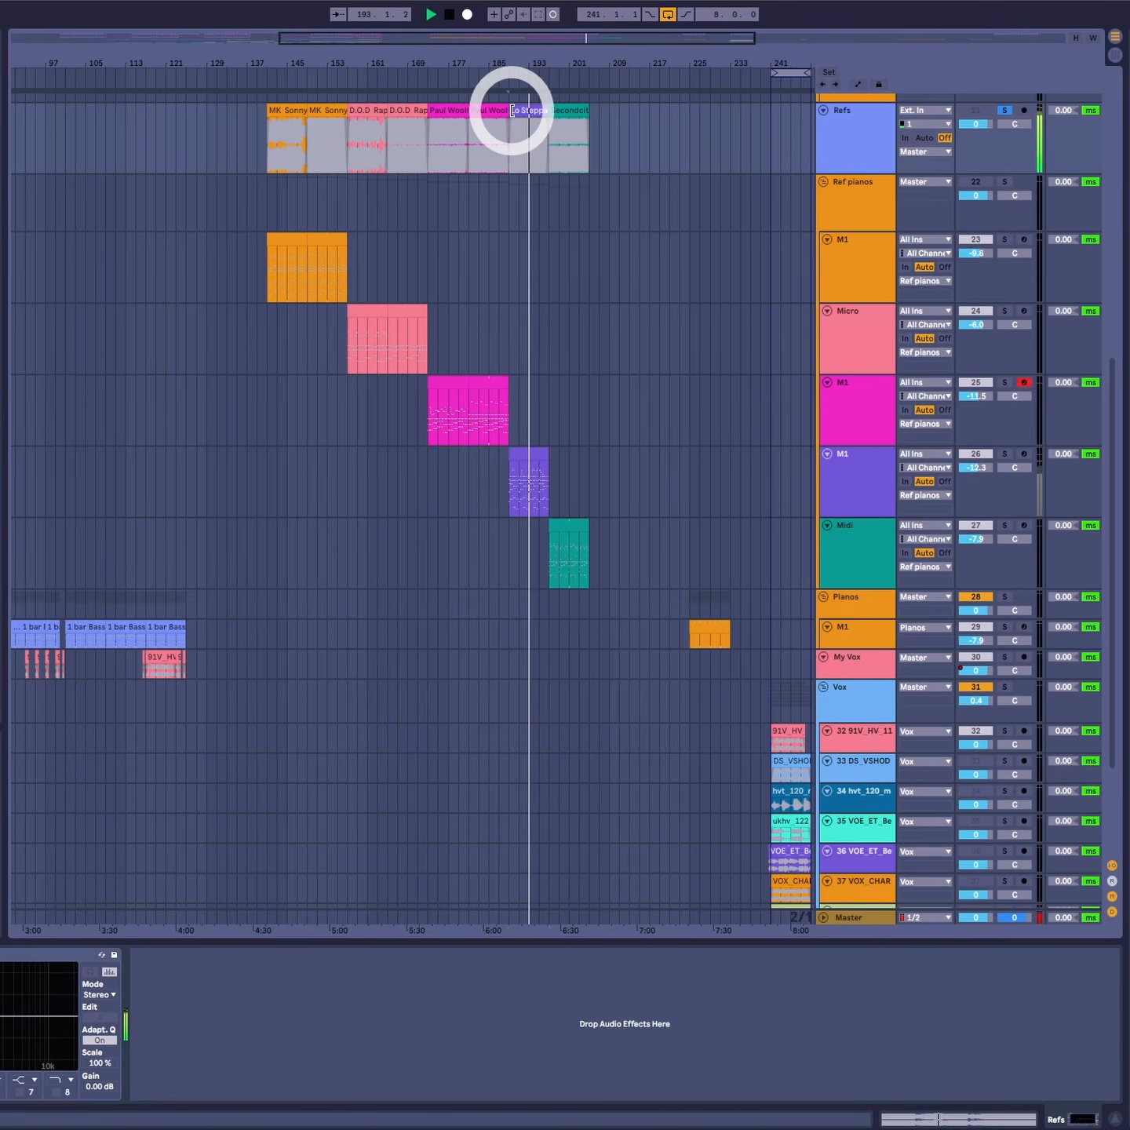
left_click(526, 110)
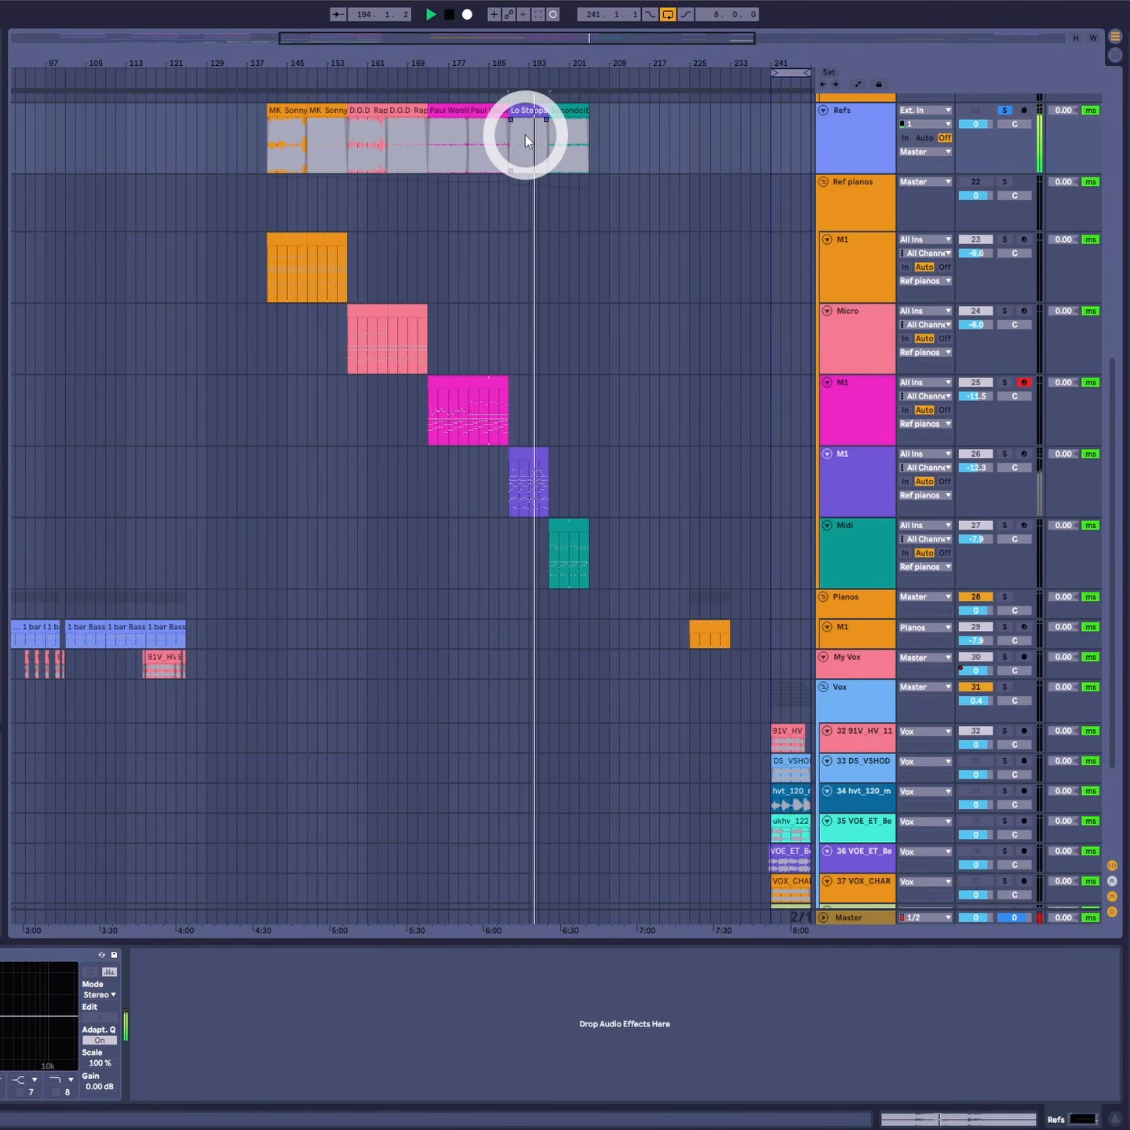
key("space")
- Select the Paul Woolford reference clip and play it
left_click(408, 305)
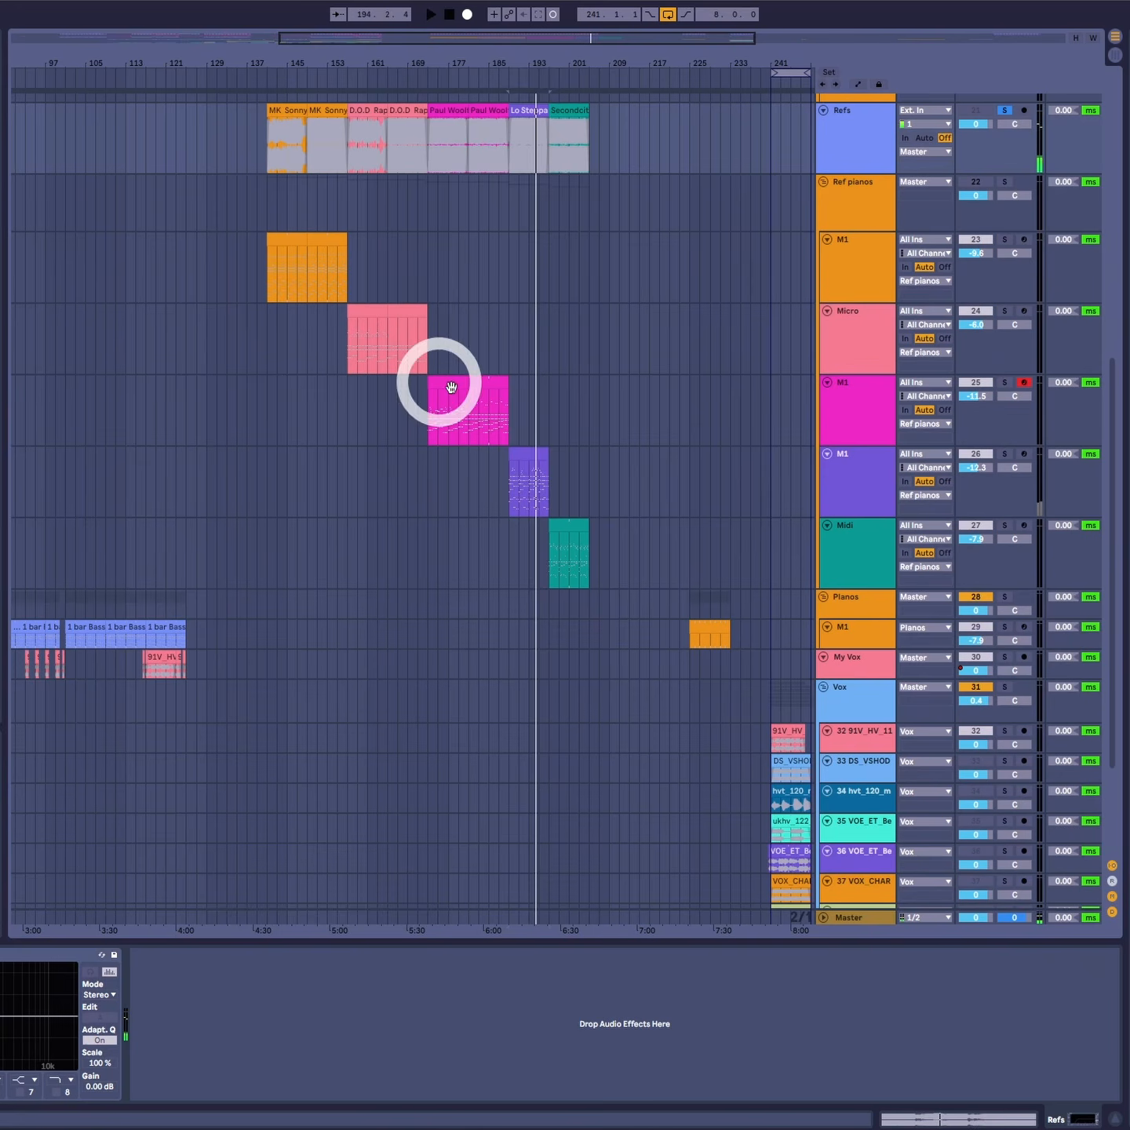
left_click(480, 109)
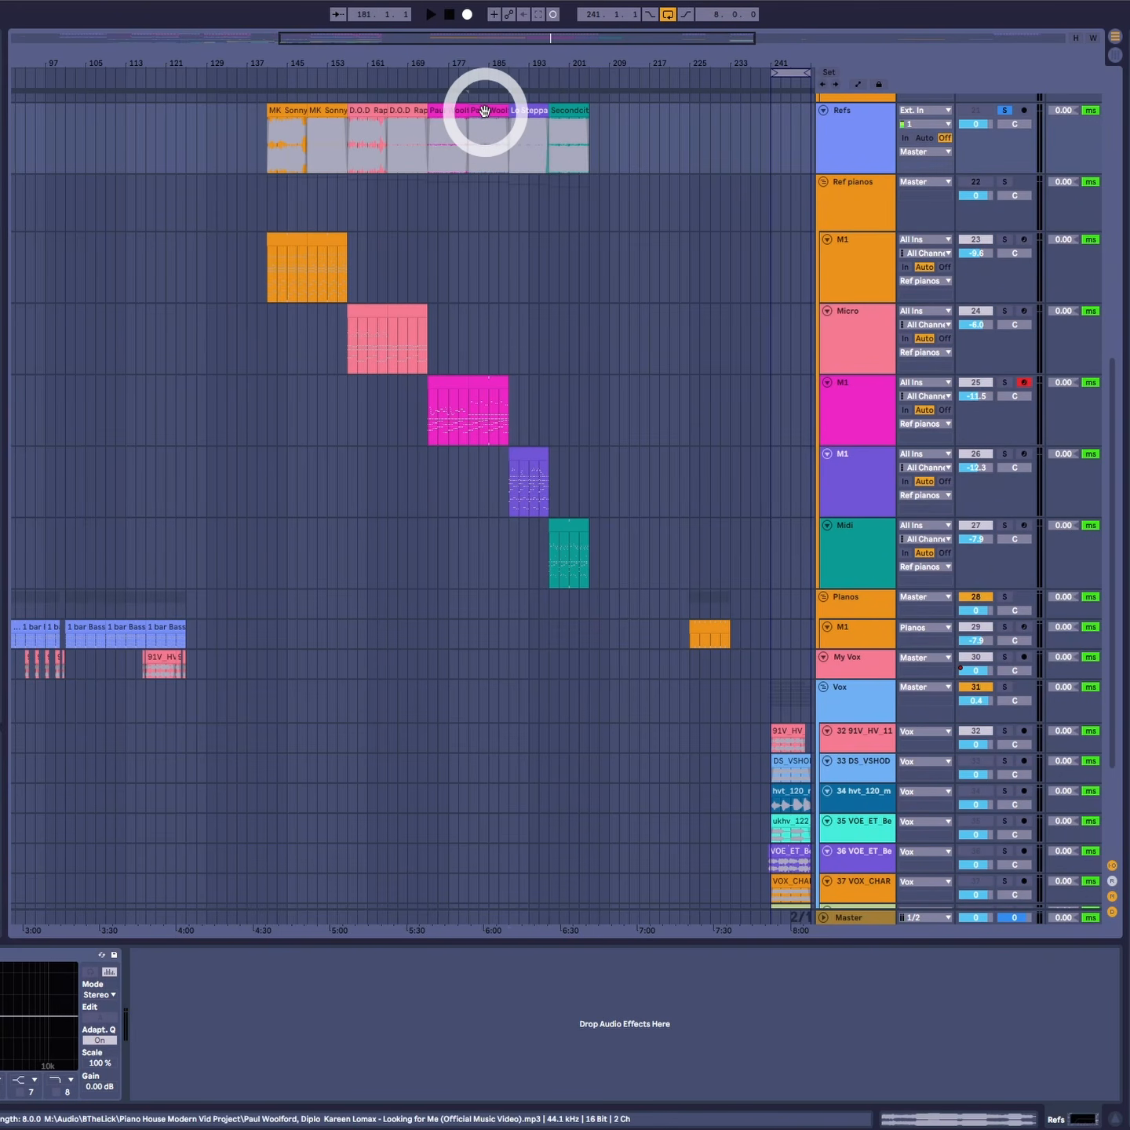
left_click(471, 144)
key("space")
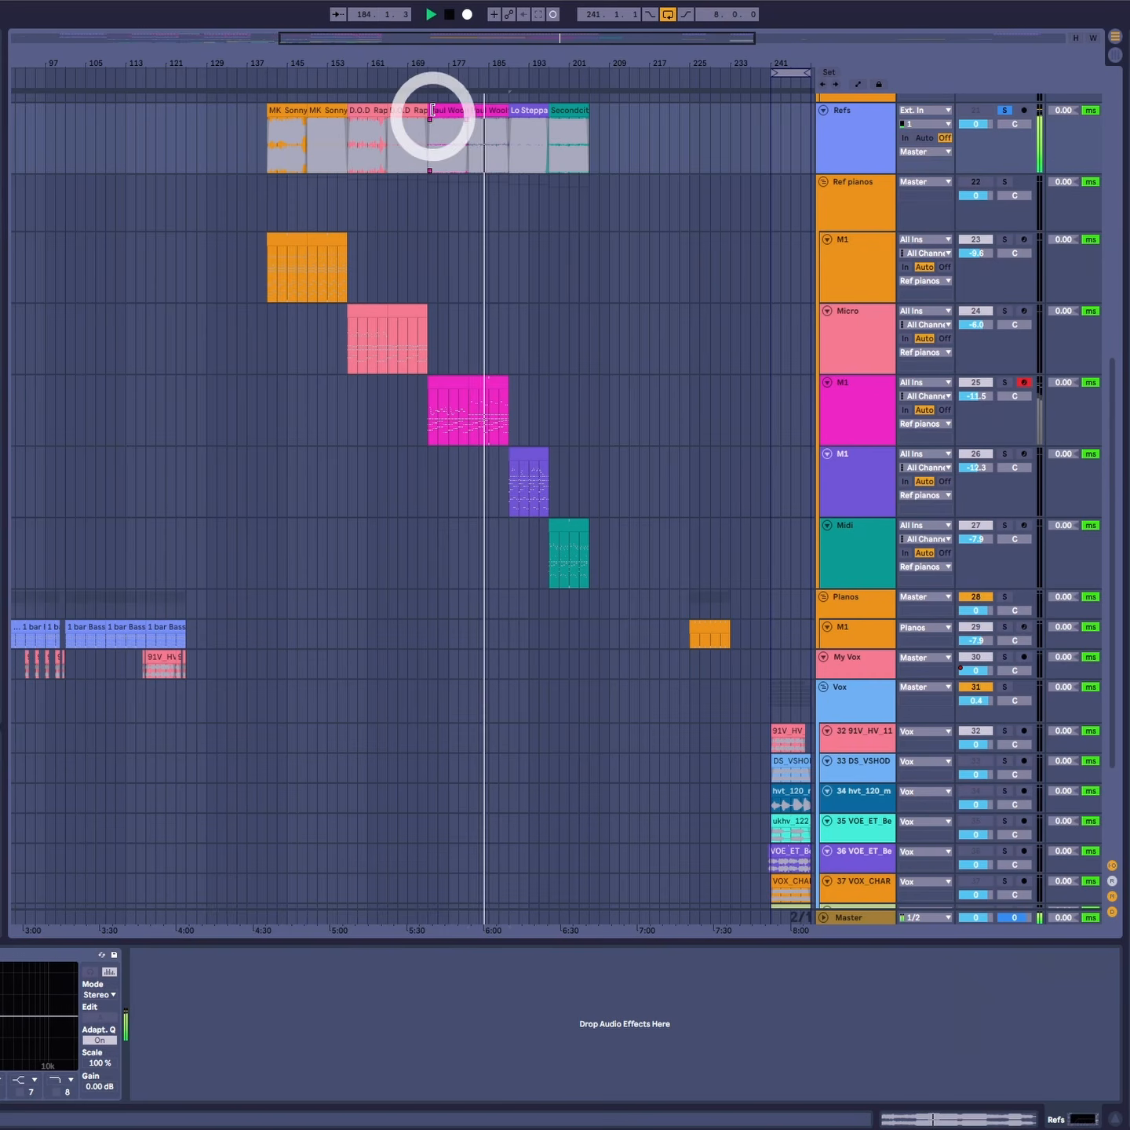
- Select the Planos group track
left_click_drag(417, 60, 593, 61)
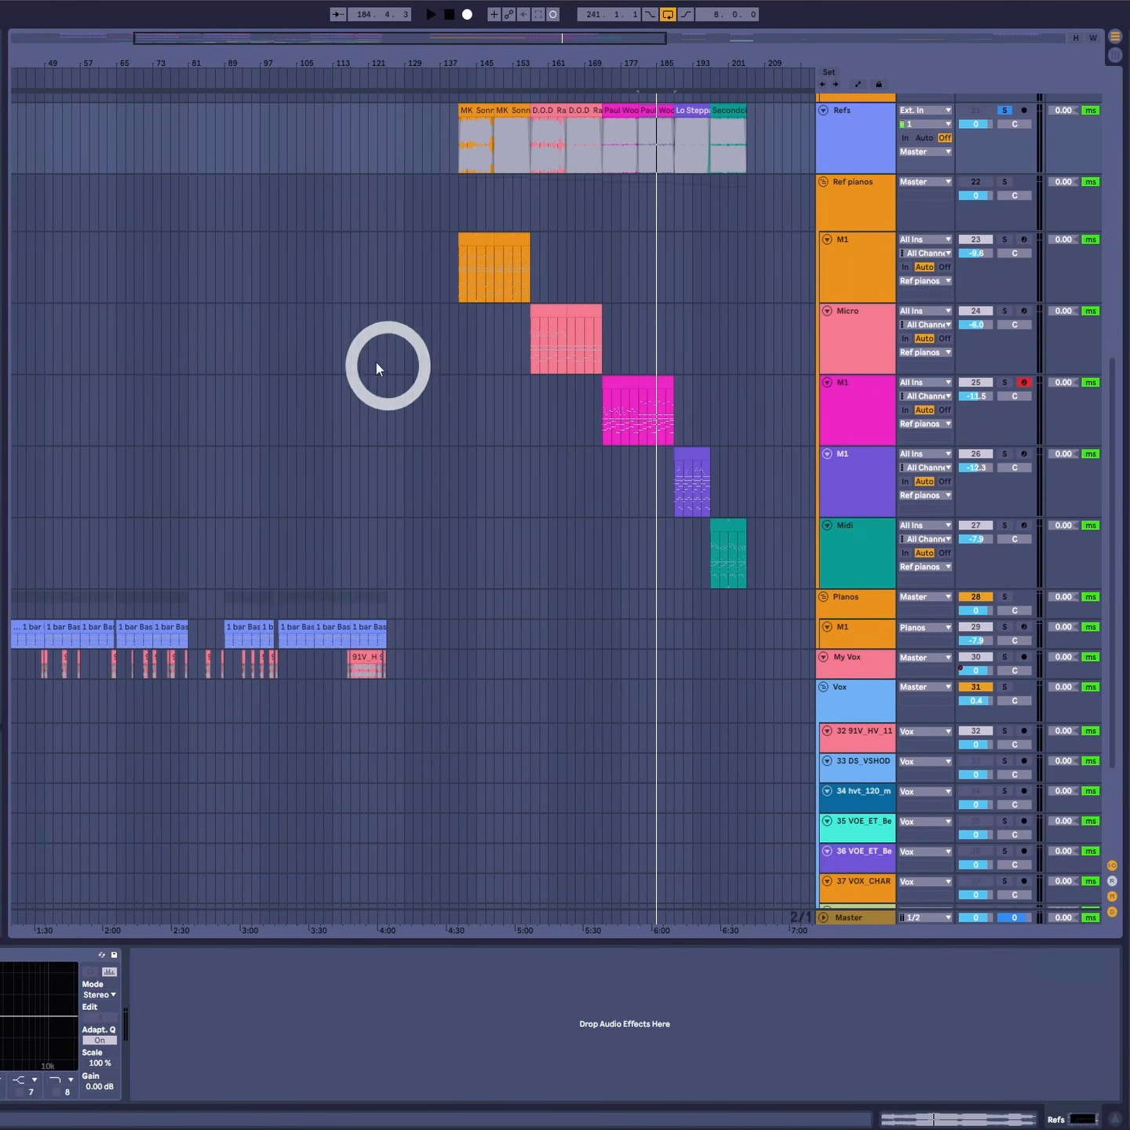
left_click(154, 598)
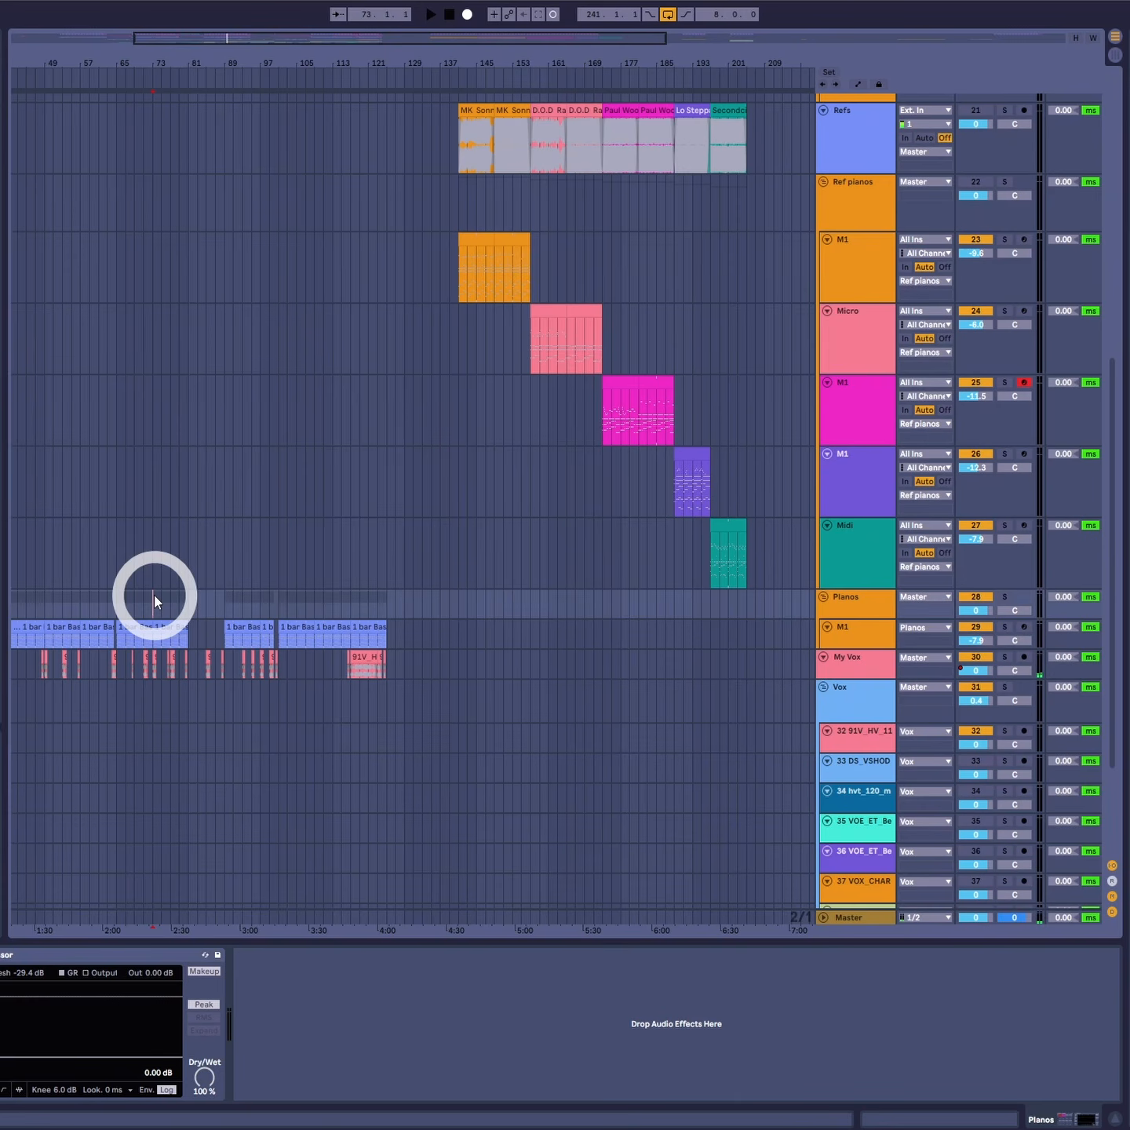
- Play the arrangement from the Planos group and zoom in on the reference clips
key("space")
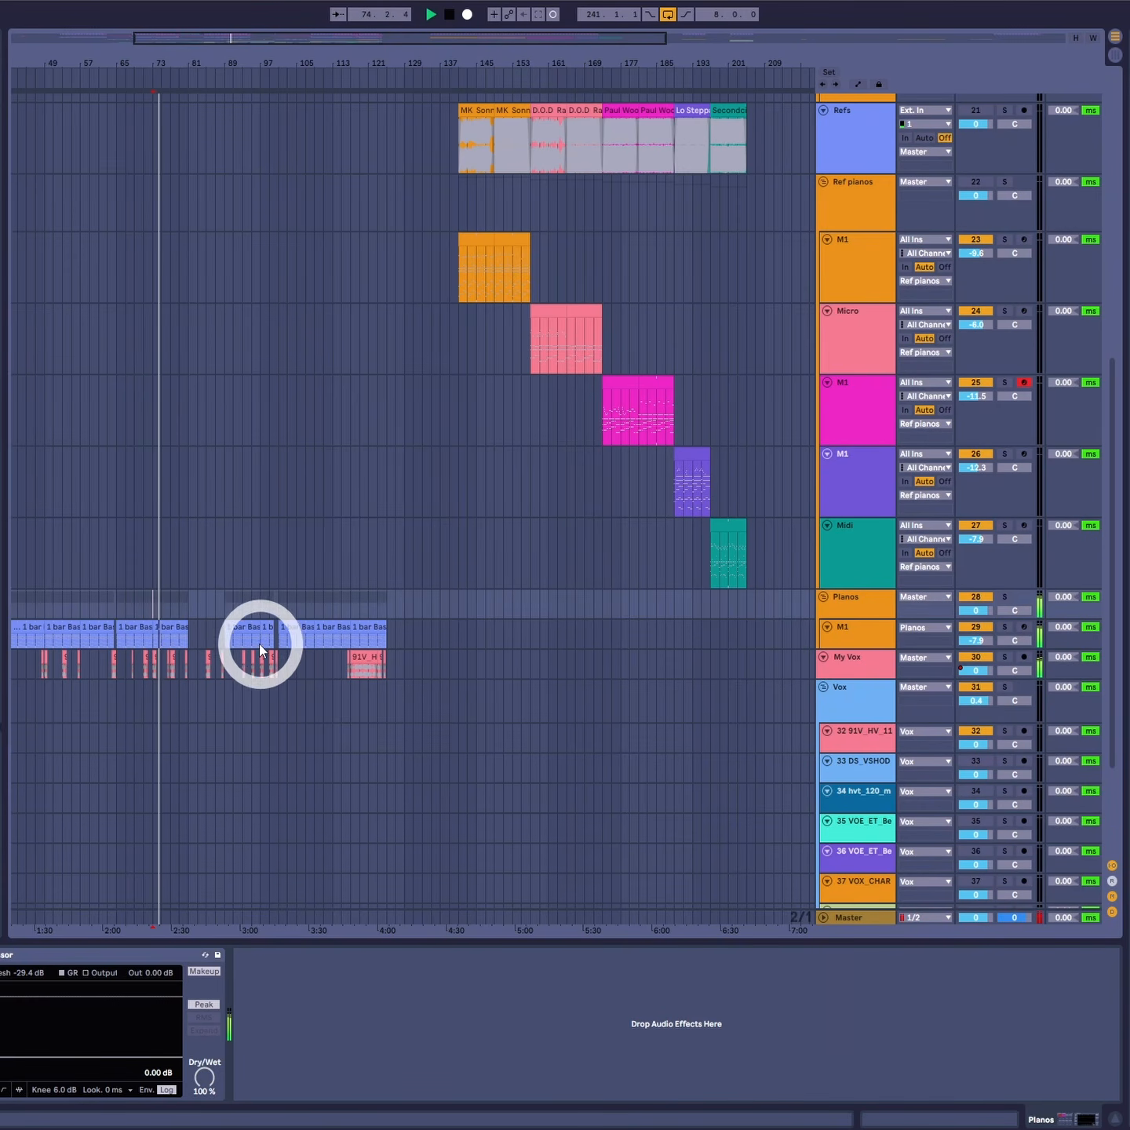
left_click_drag(165, 60, 161, 66)
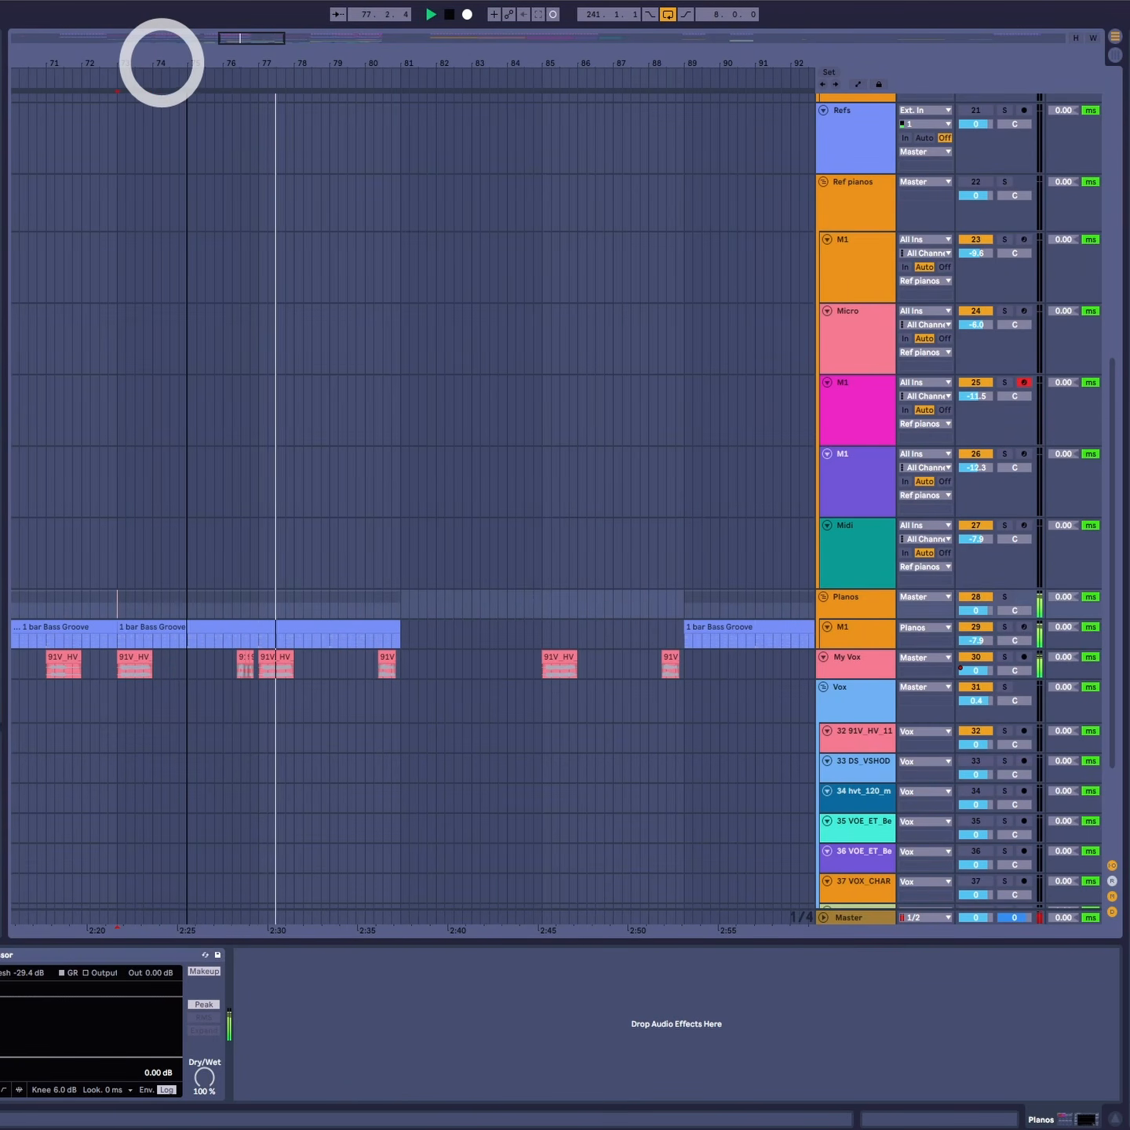
left_click_drag(160, 62, 161, 61)
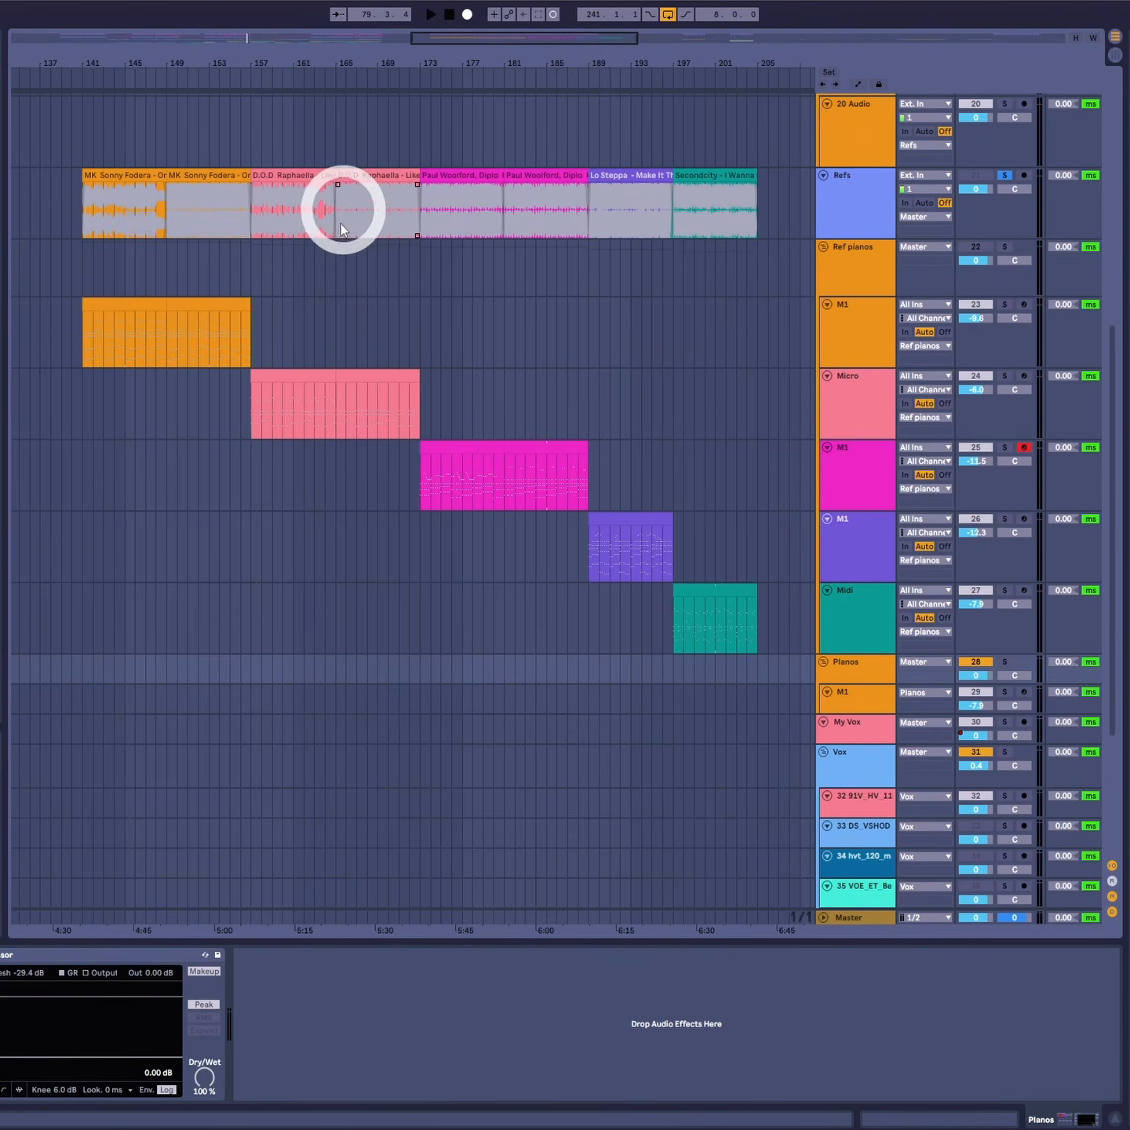
- Select the D.O.D Raphaella reference clip and play it briefly
left_click(294, 191)
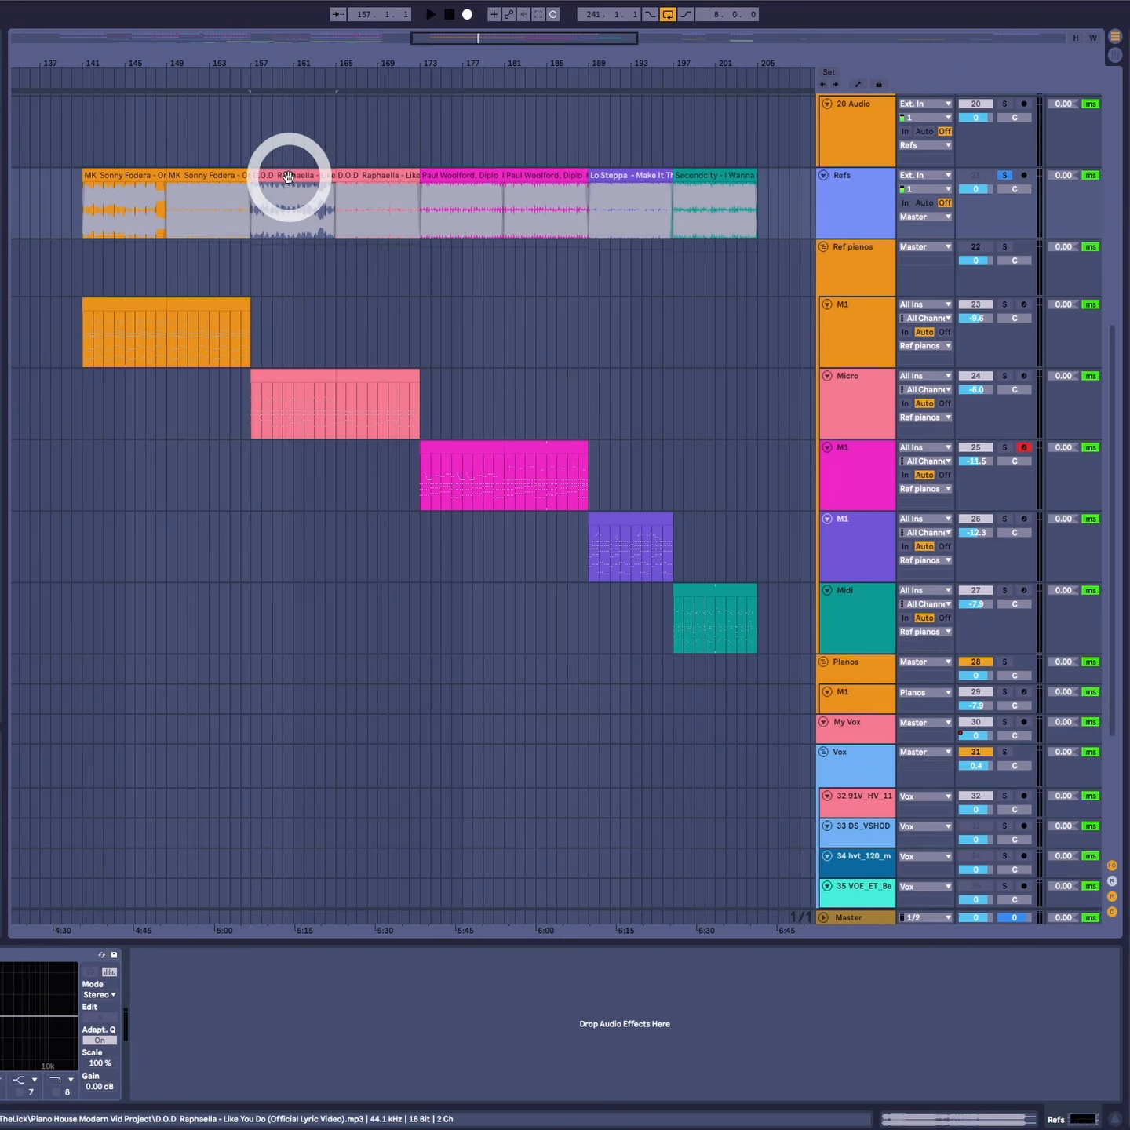
key("space")
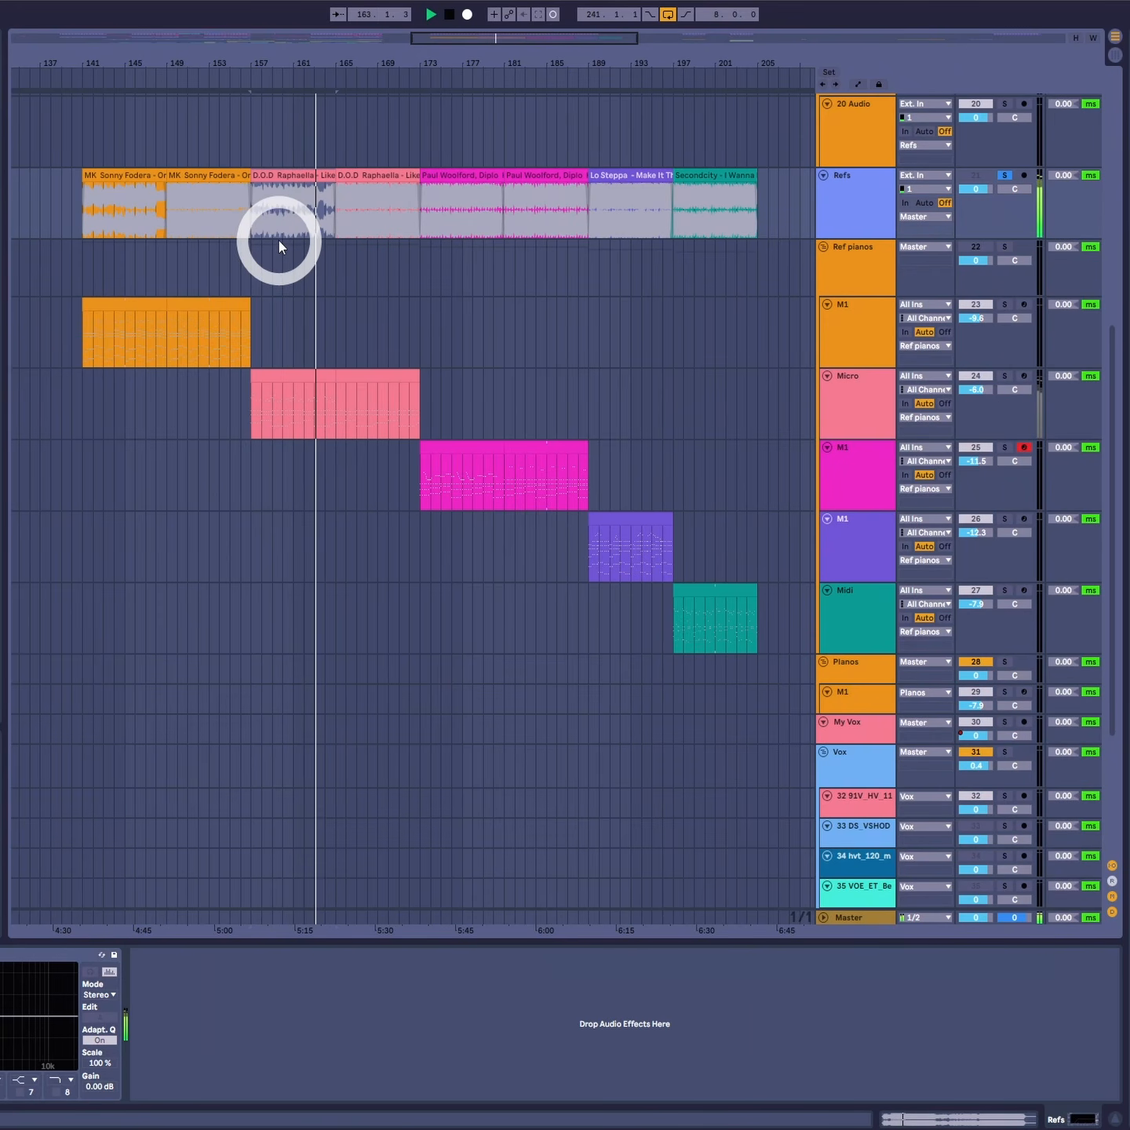
key("space")
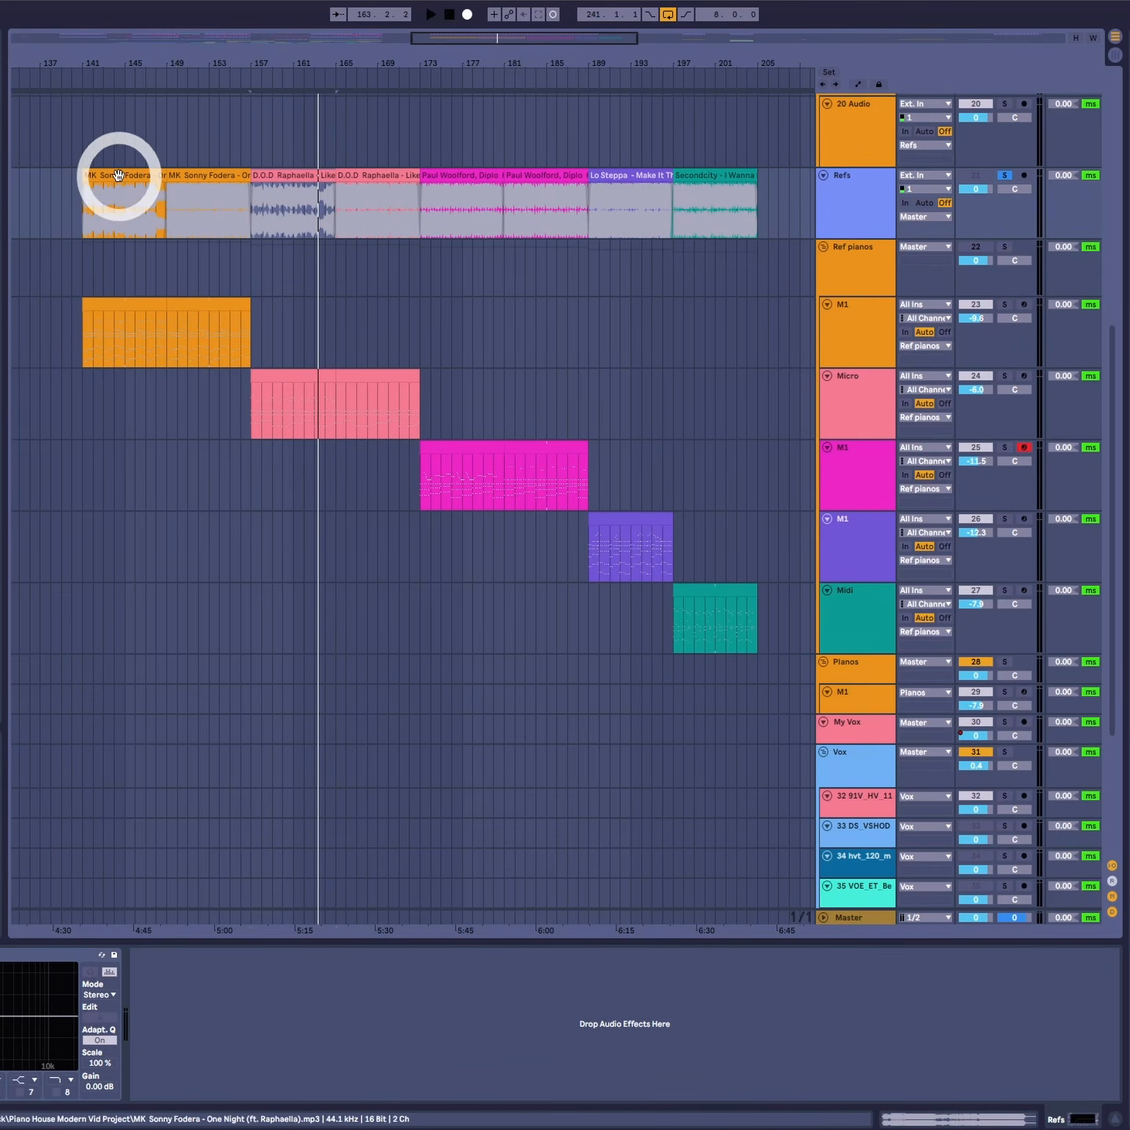
- Select the MK Sonny Fodera reference clip and play it, then select its reference piano clip
left_click(118, 177)
key("space")
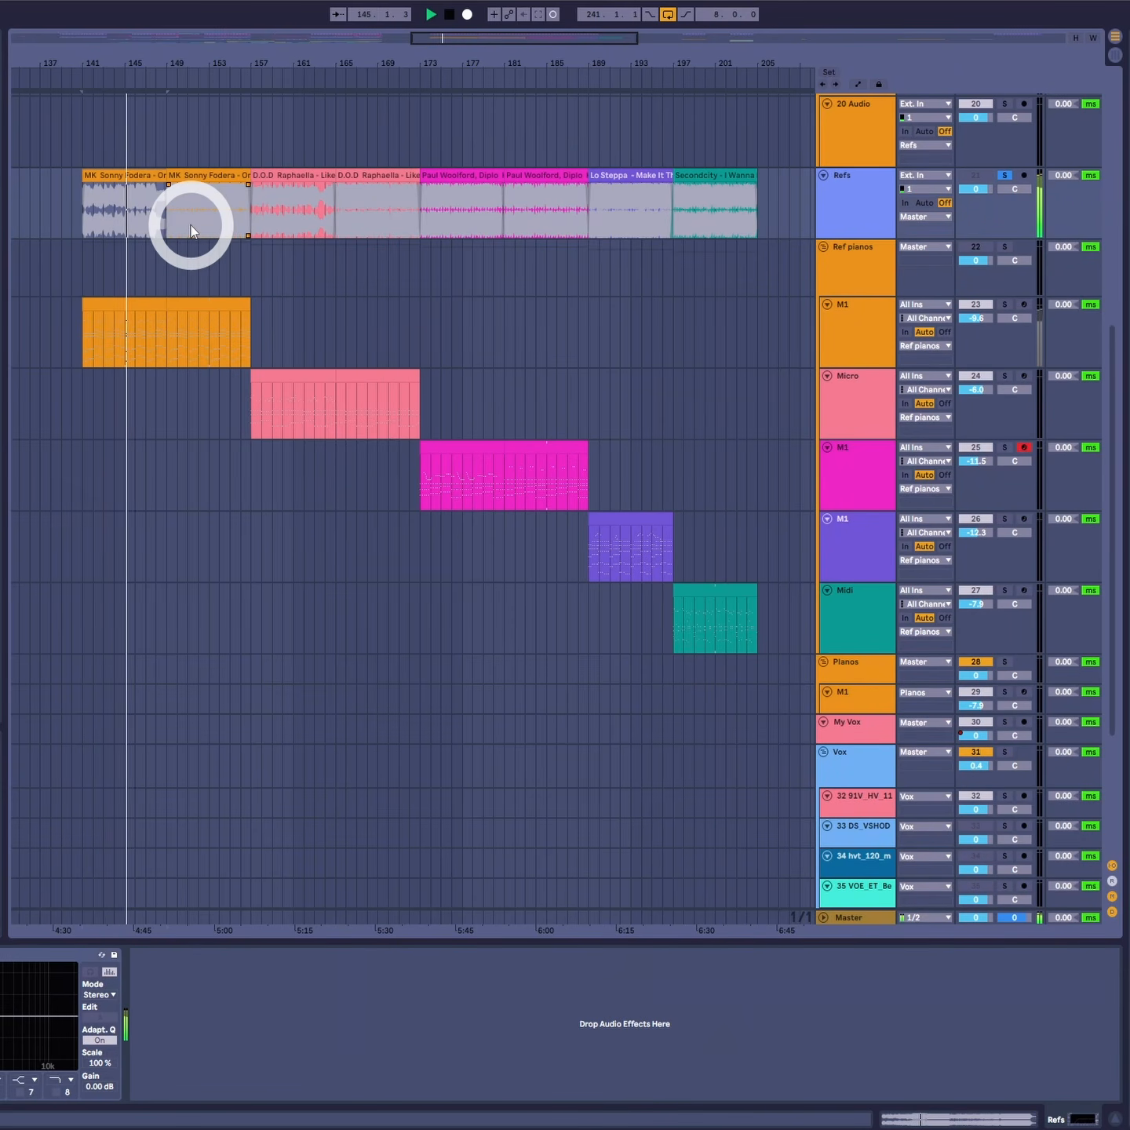
left_click(183, 298)
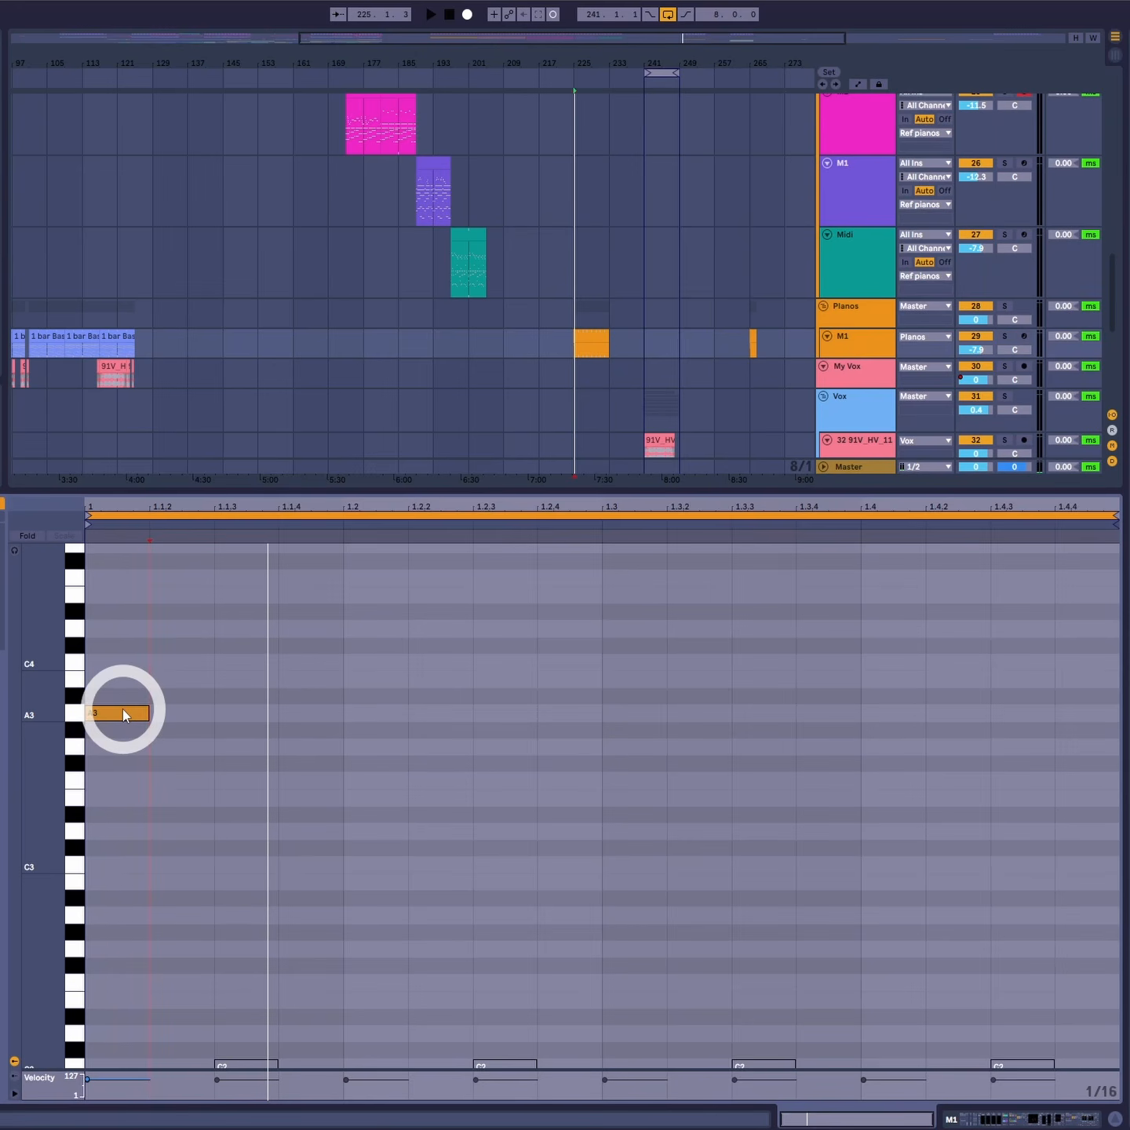
- Draw A3 notes in a syncopated rhythm across the bar of the M1 clip and play it back
left_click_drag(123, 711, 991, 723)
key("space")
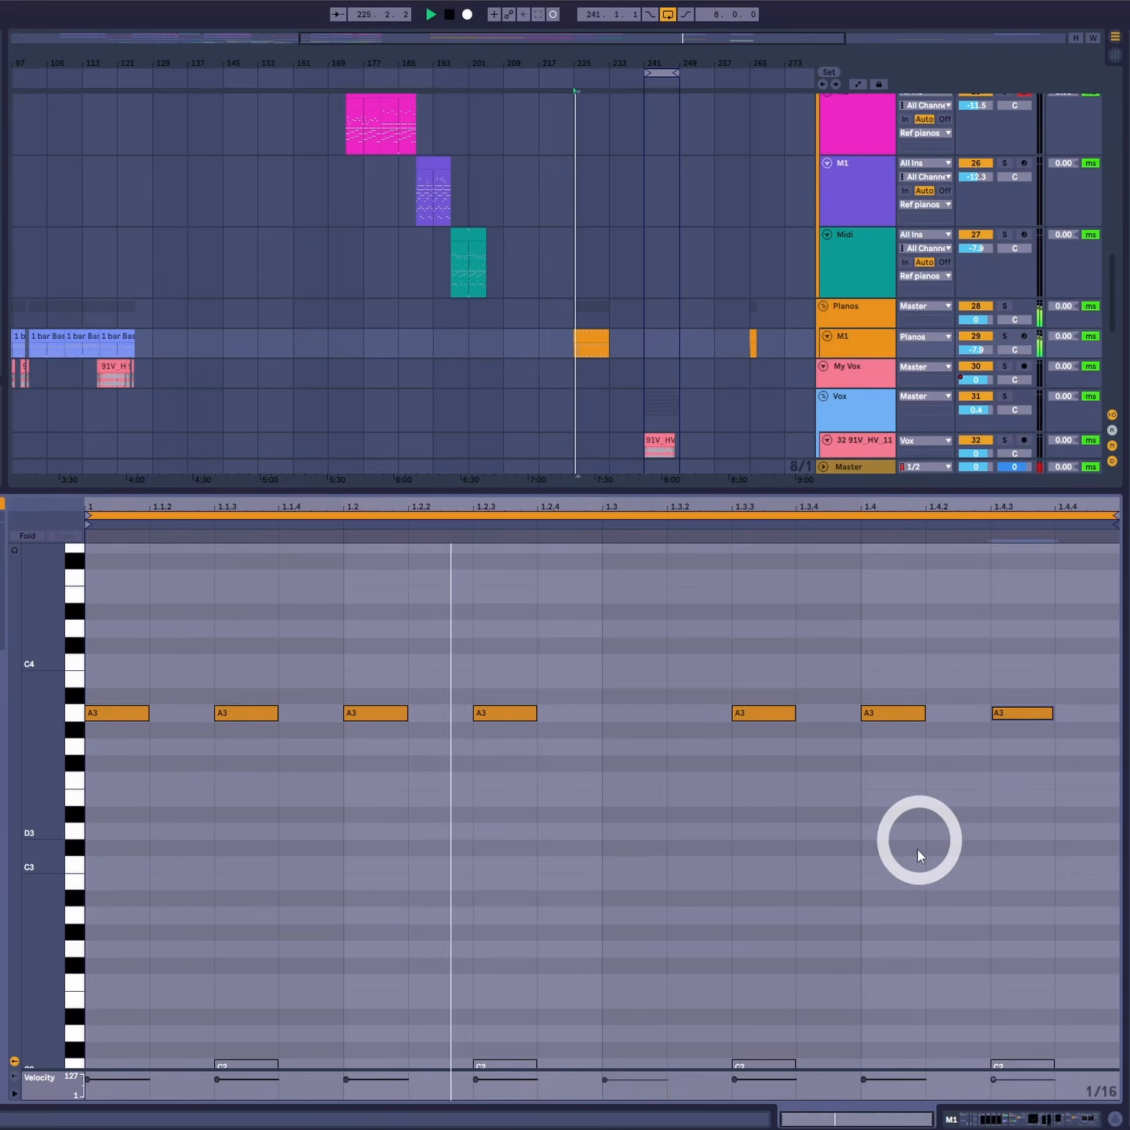
left_click(899, 918)
key("space")
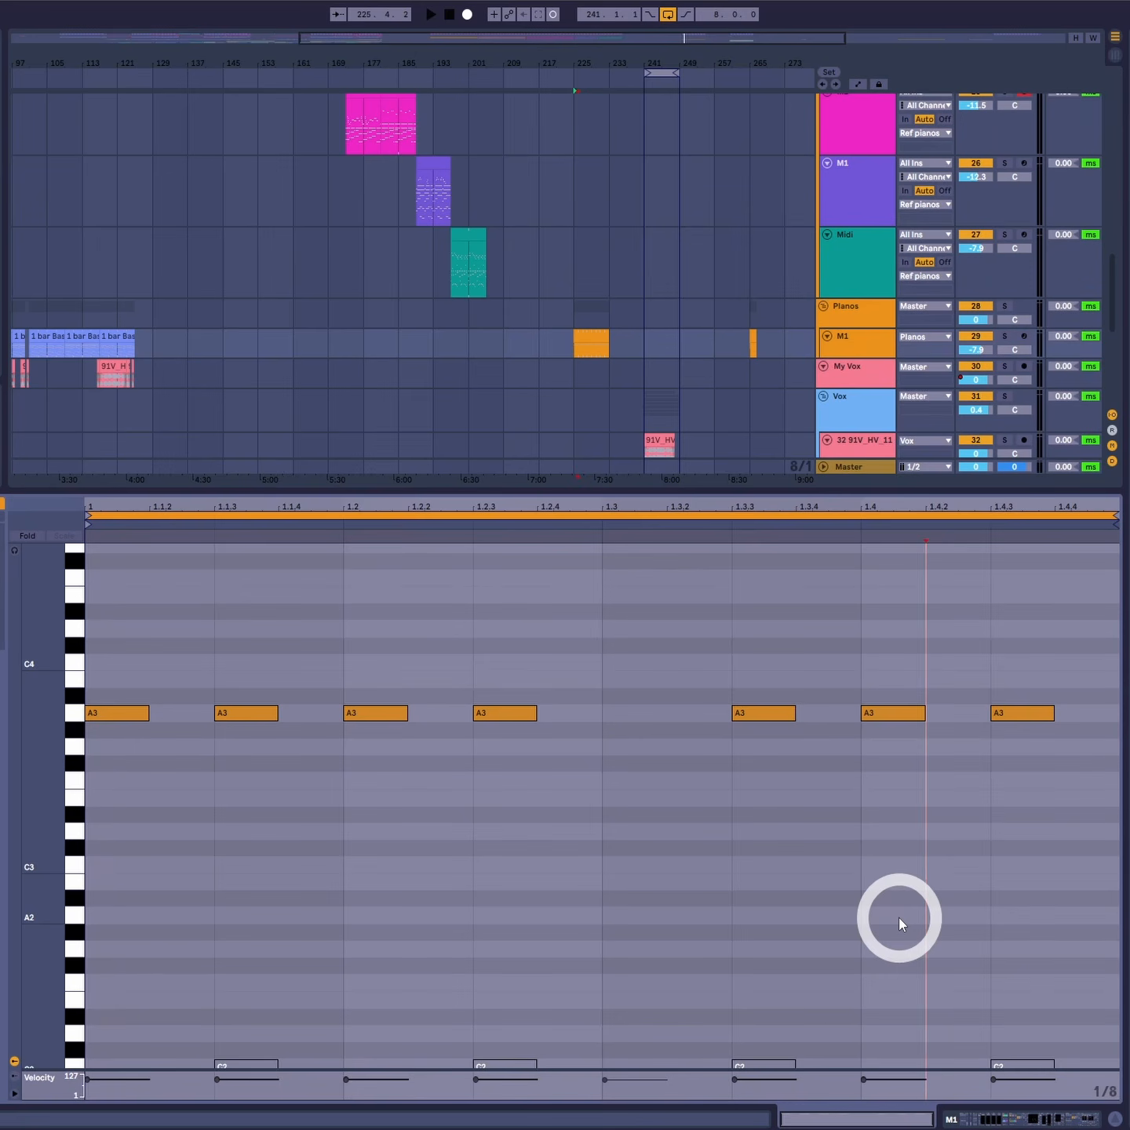
key("ctrl+2")
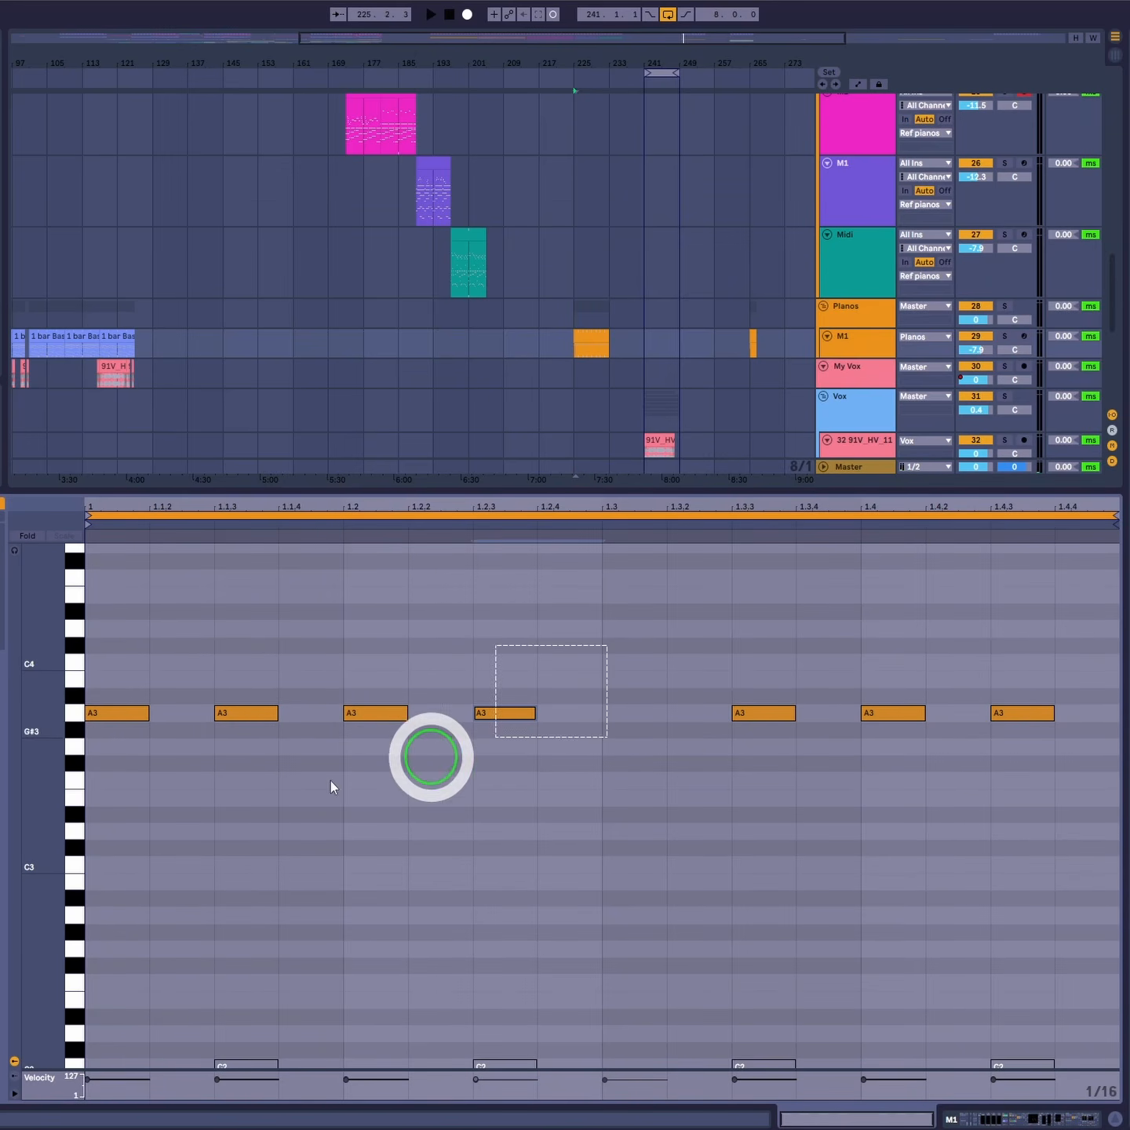
- Try moving the third and fourth A3 notes one sixteenth later and play the result
left_click(398, 717)
left_click_drag(398, 718, 446, 716)
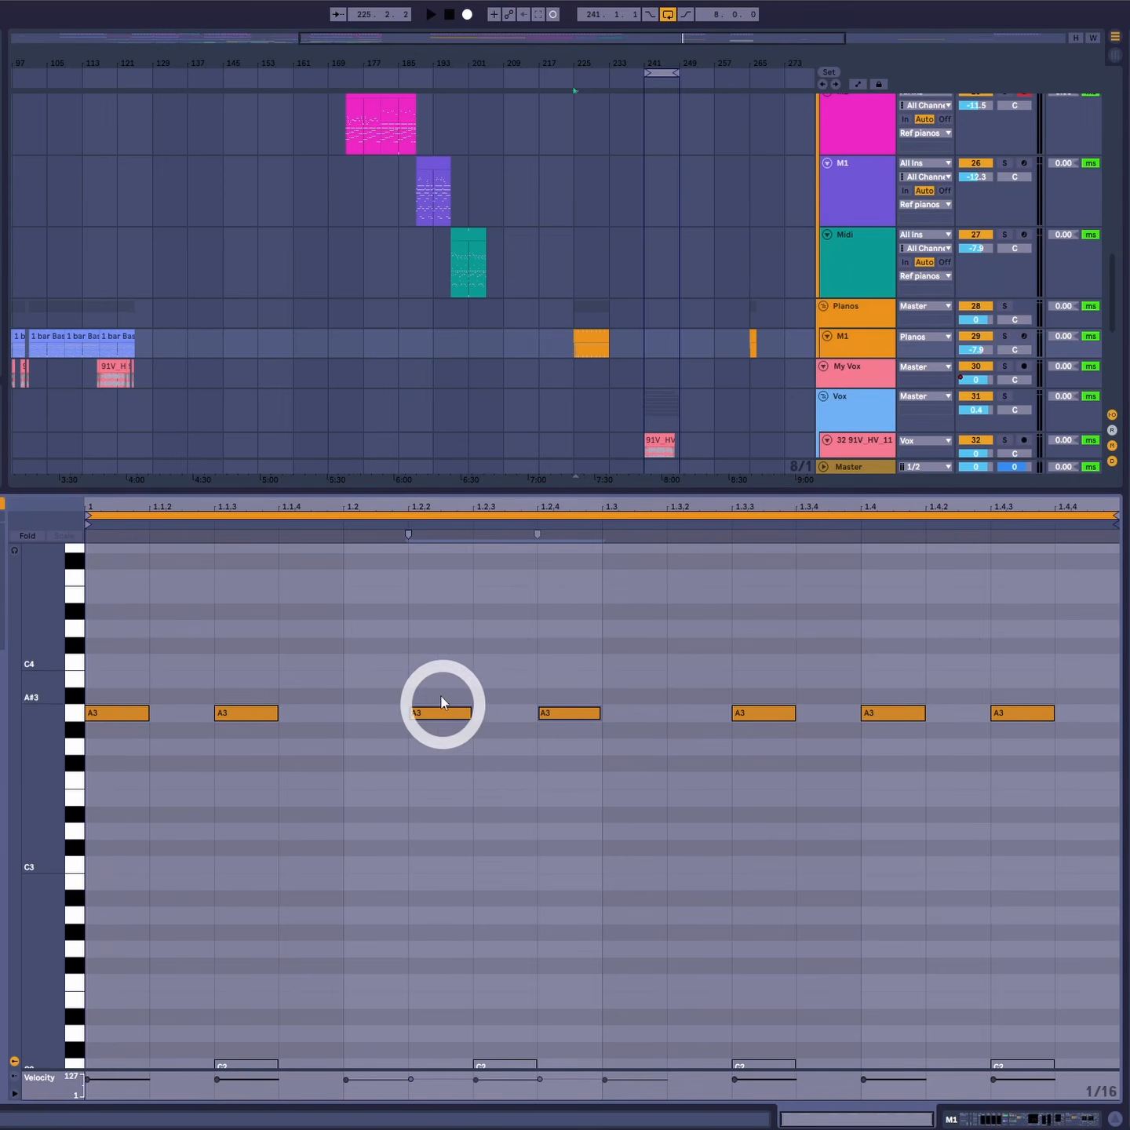
left_click(646, 798)
key("space")
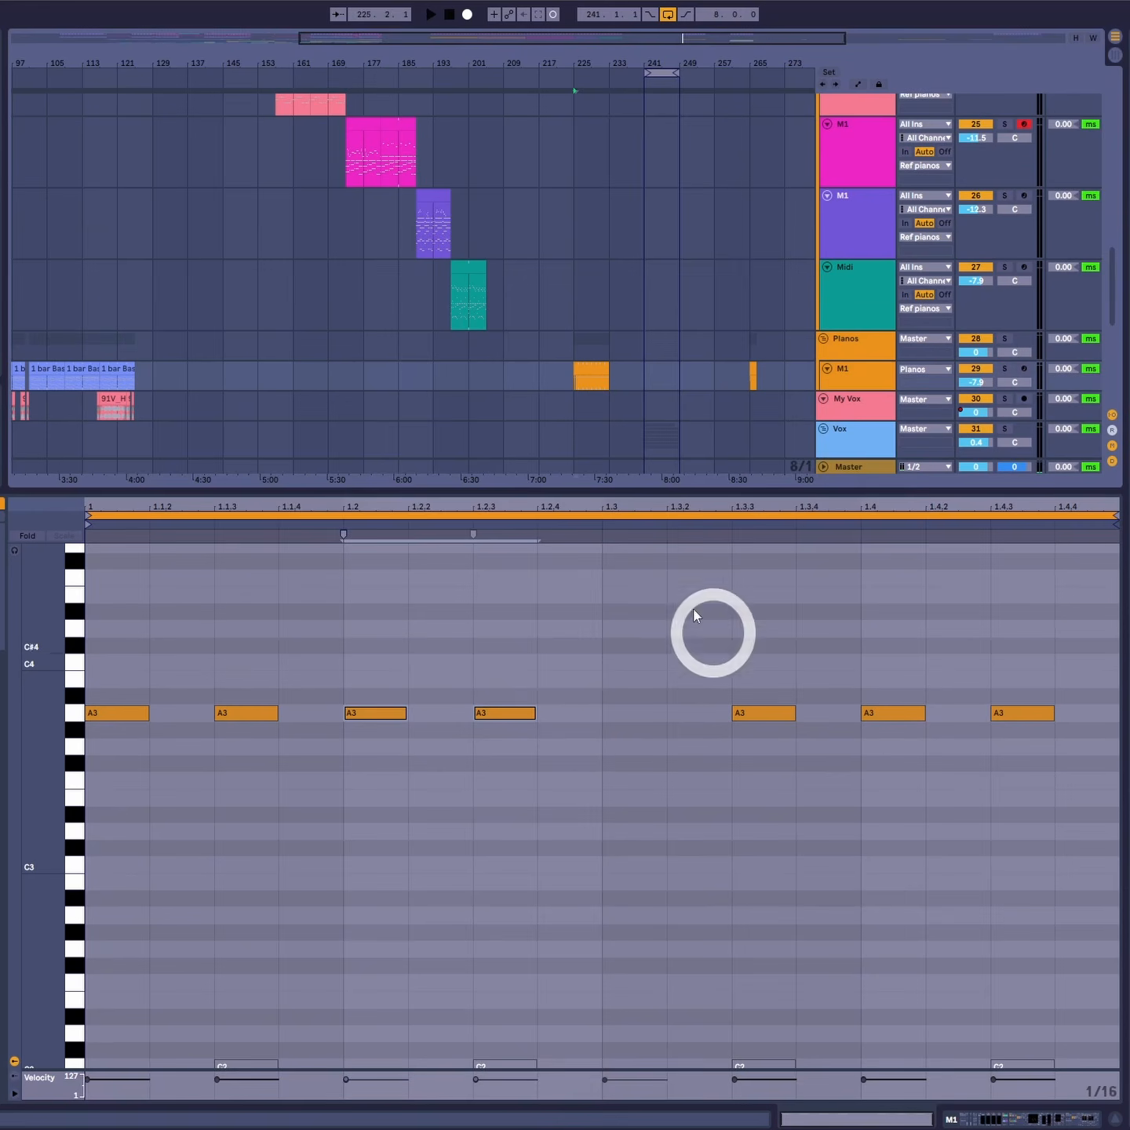
- Open the first reference piano MIDI clip and examine its notes while it plays
scroll(371, 349, "up", 5)
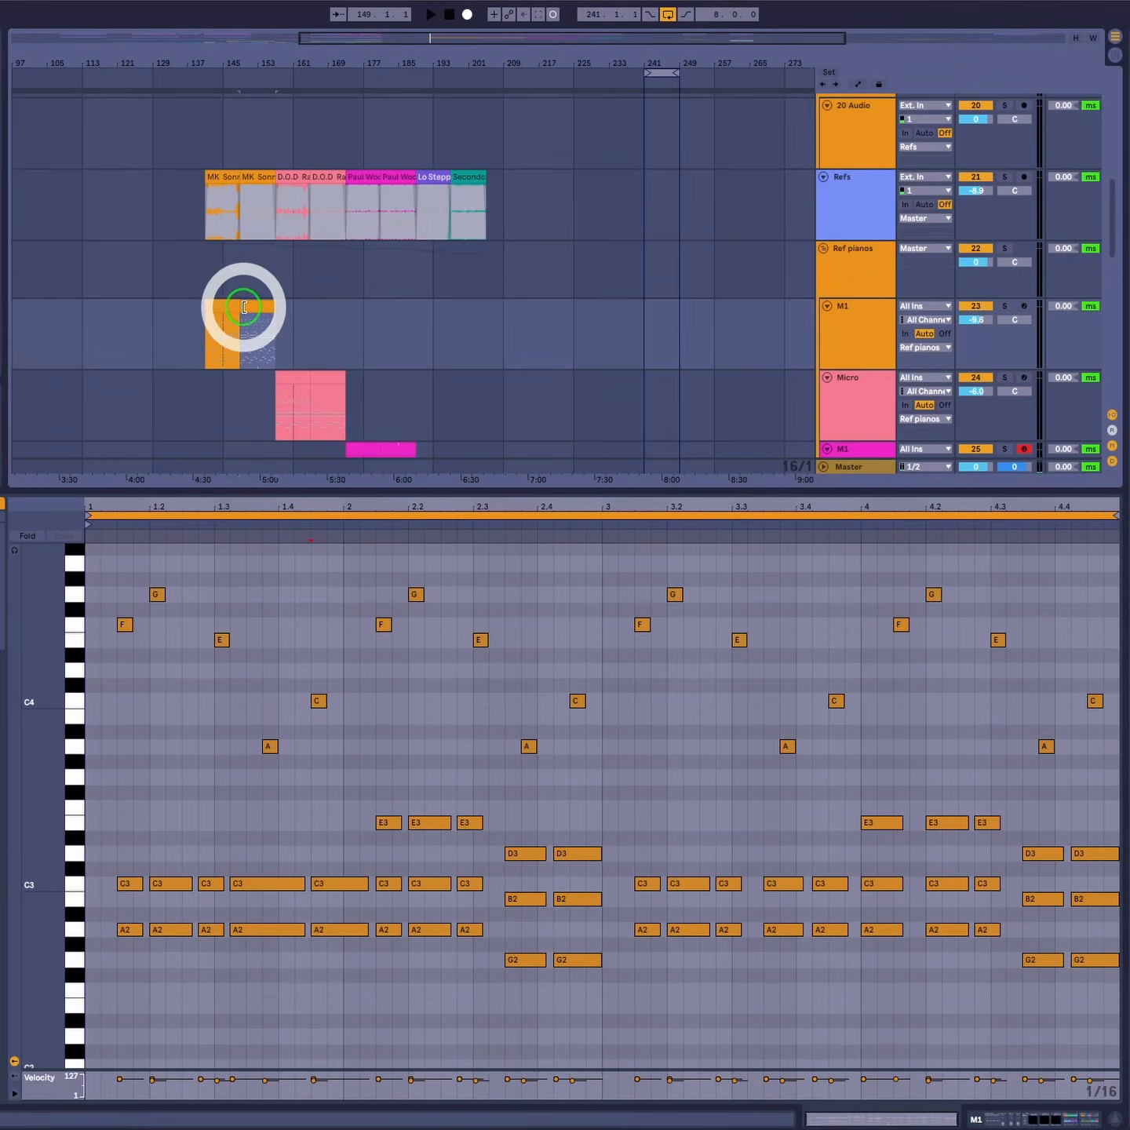
left_click(223, 304)
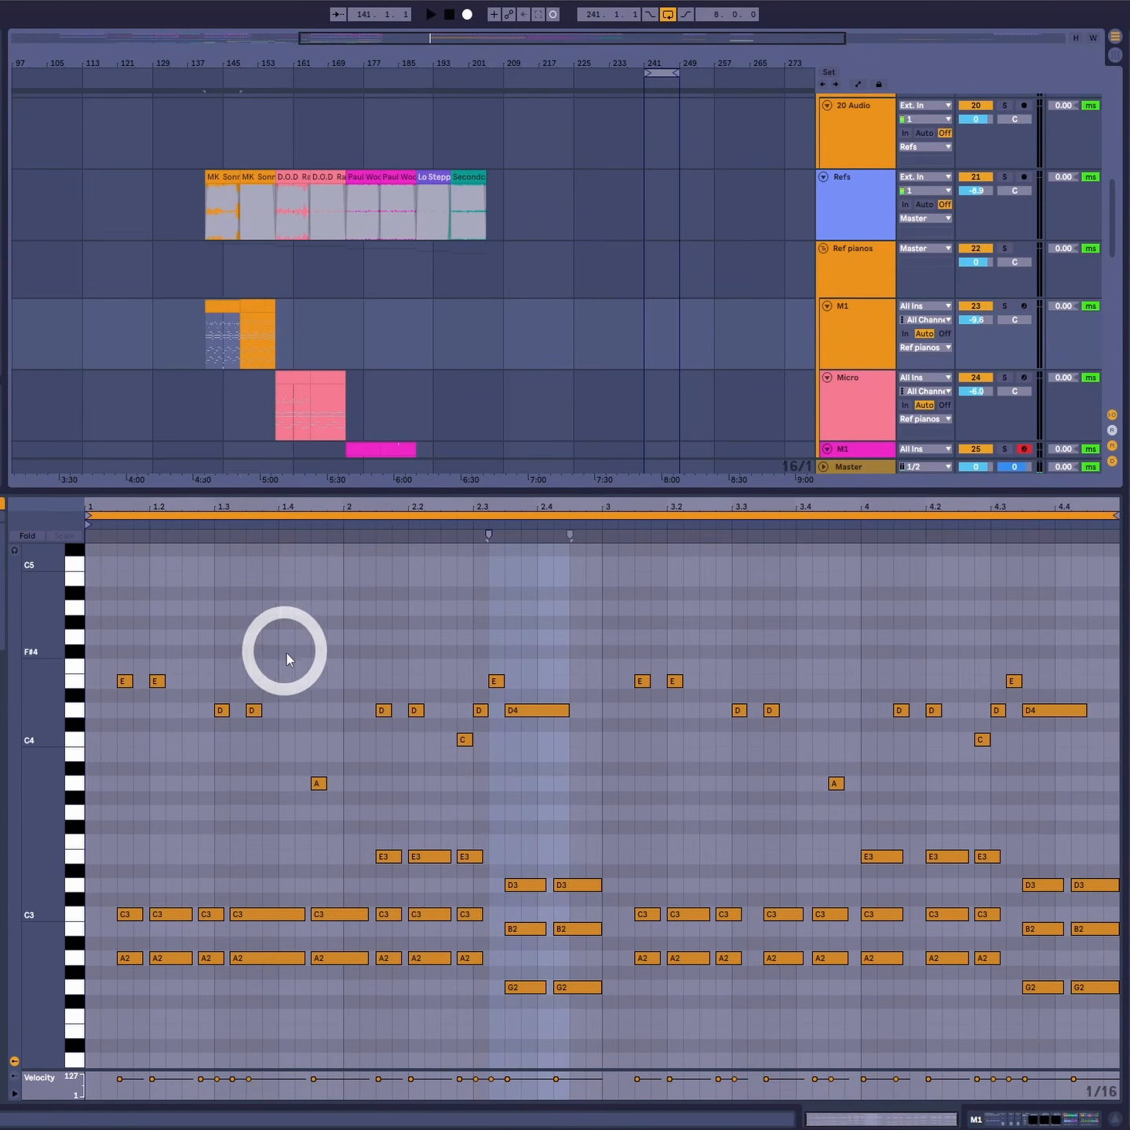
left_click_drag(130, 630, 1107, 808)
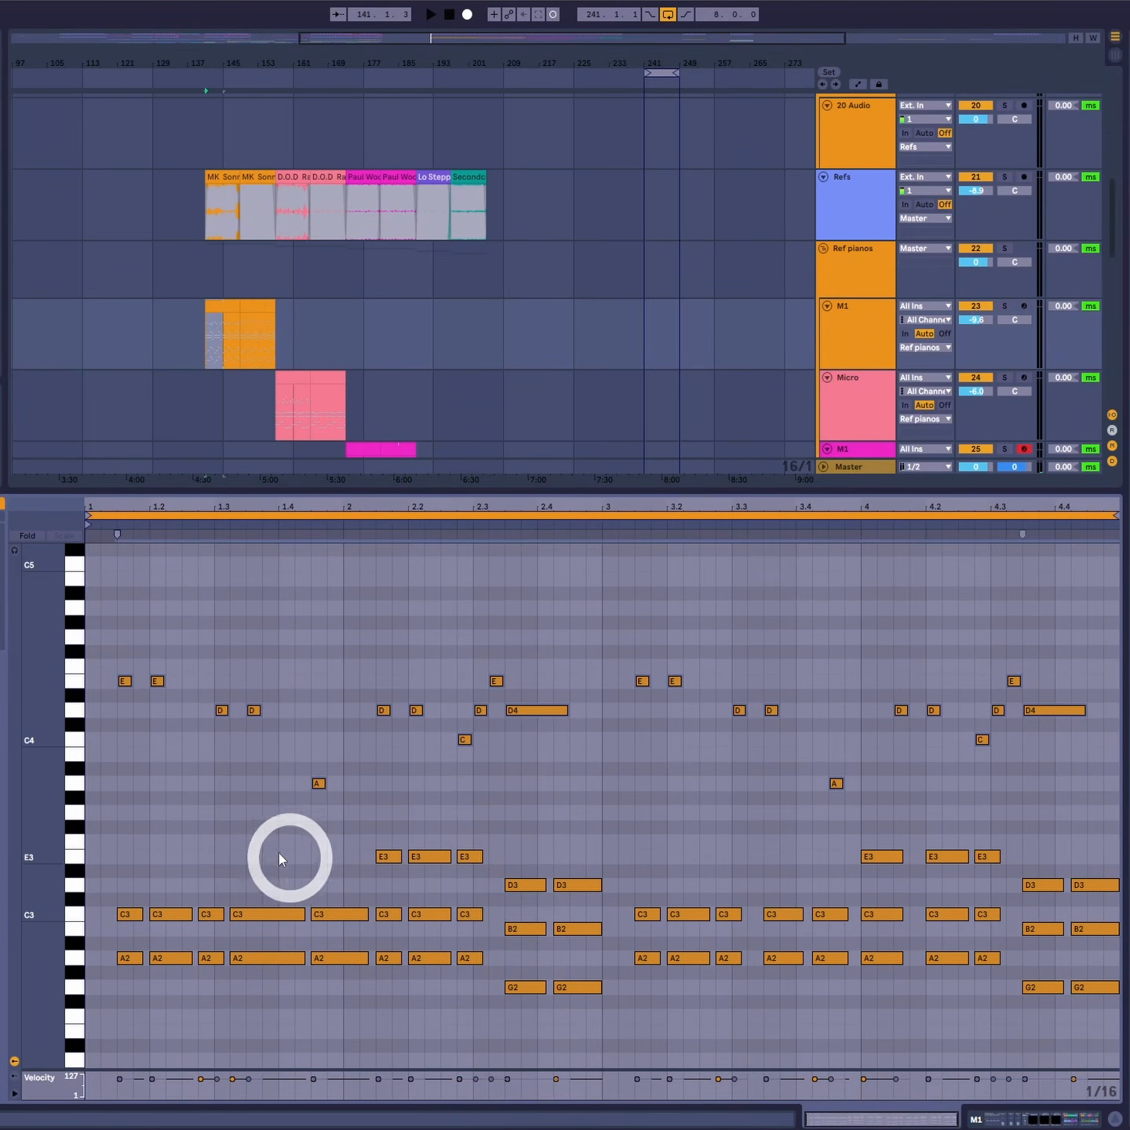
scroll(281, 860, "down", 2)
scroll(369, 820, "up", 2)
scroll(386, 793, "up", 2)
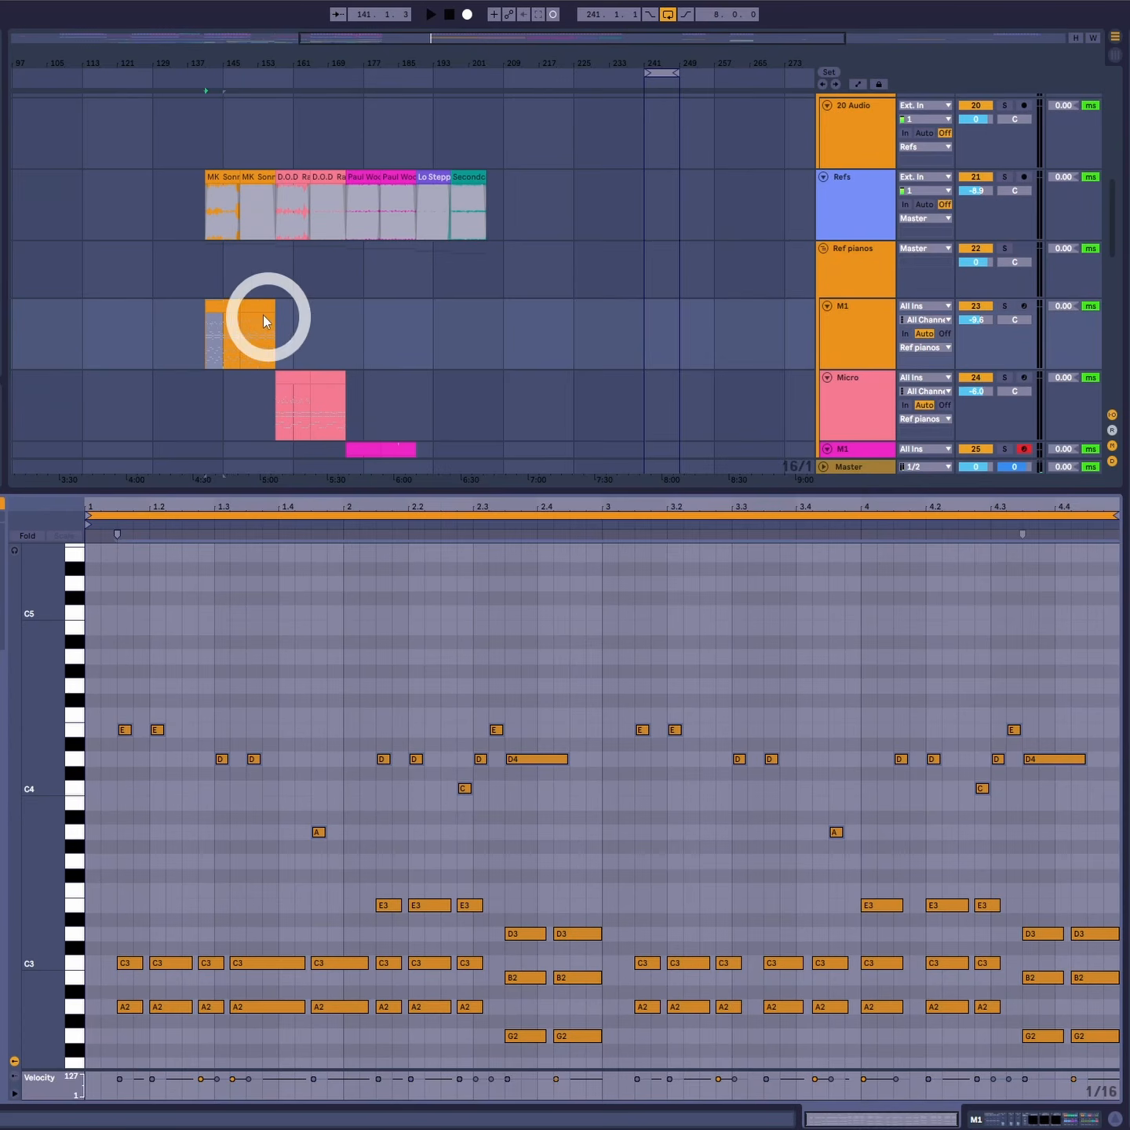
left_click(237, 308)
key("space")
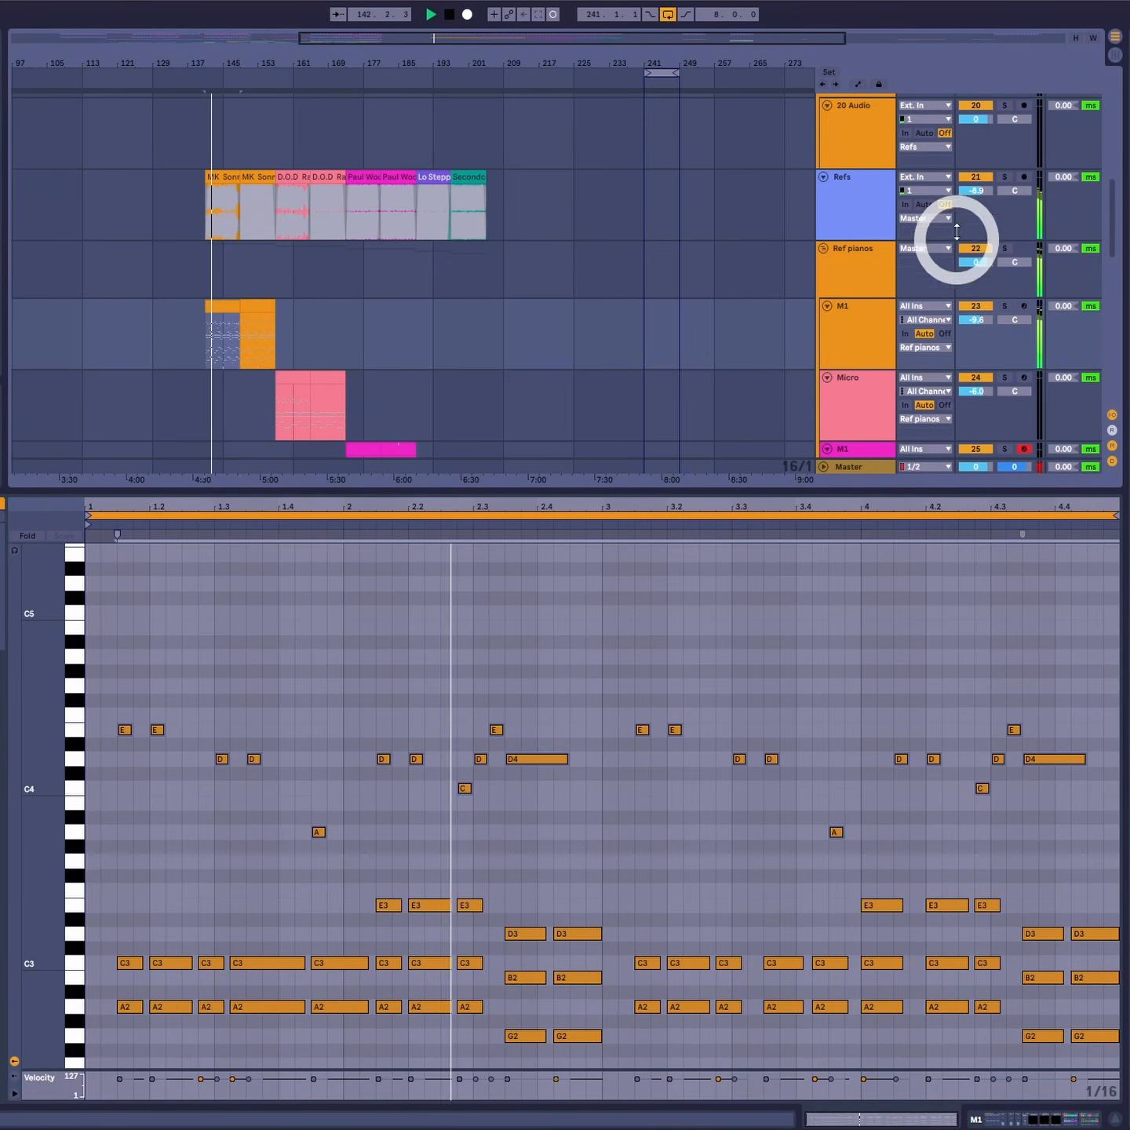
- Lower the Refs track volume to -11.3 dB
left_click_drag(974, 190, 972, 194)
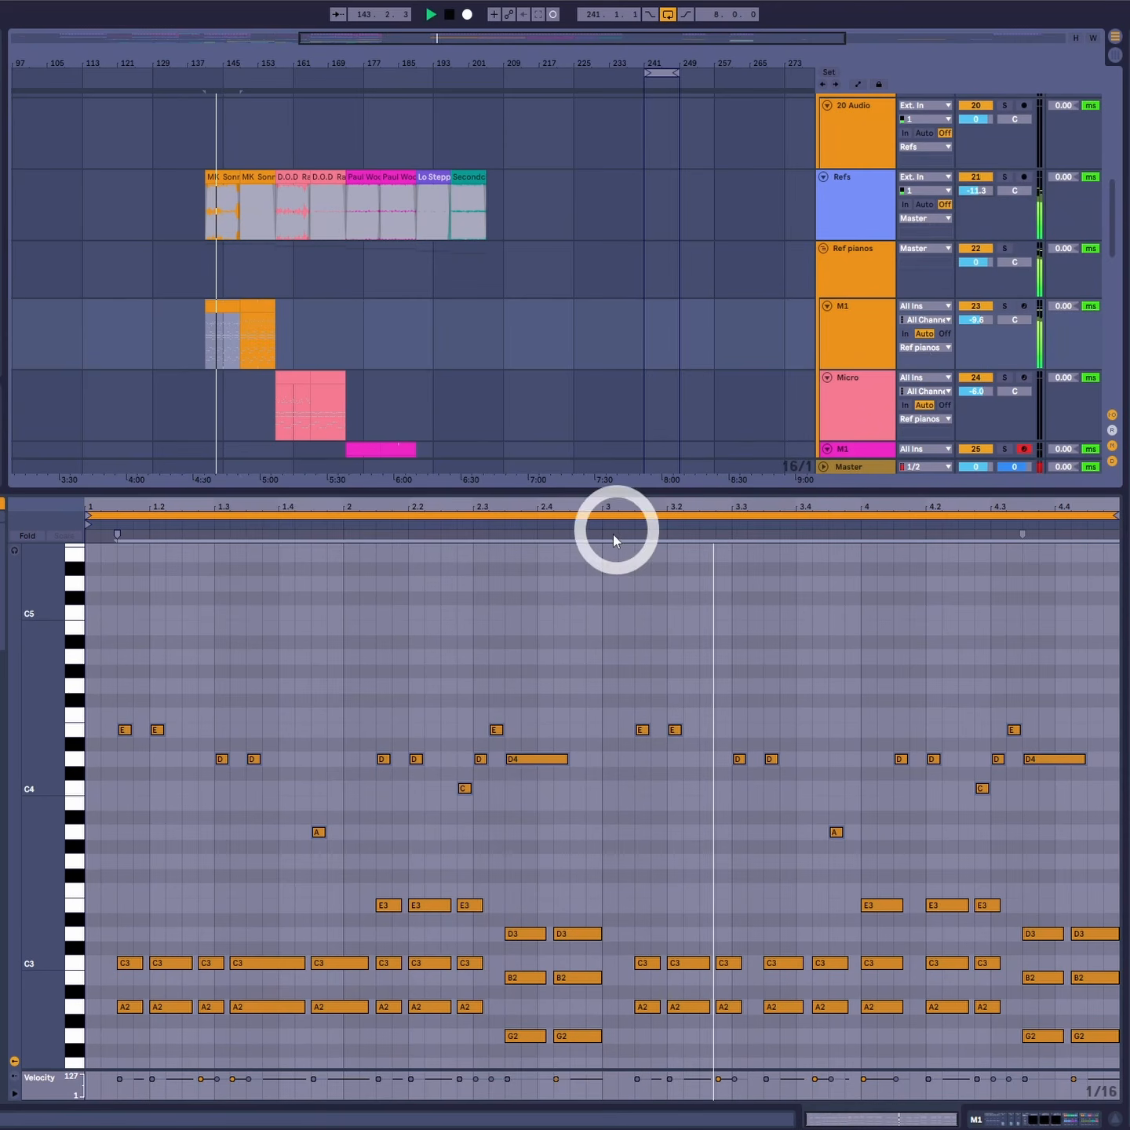
left_click(496, 669)
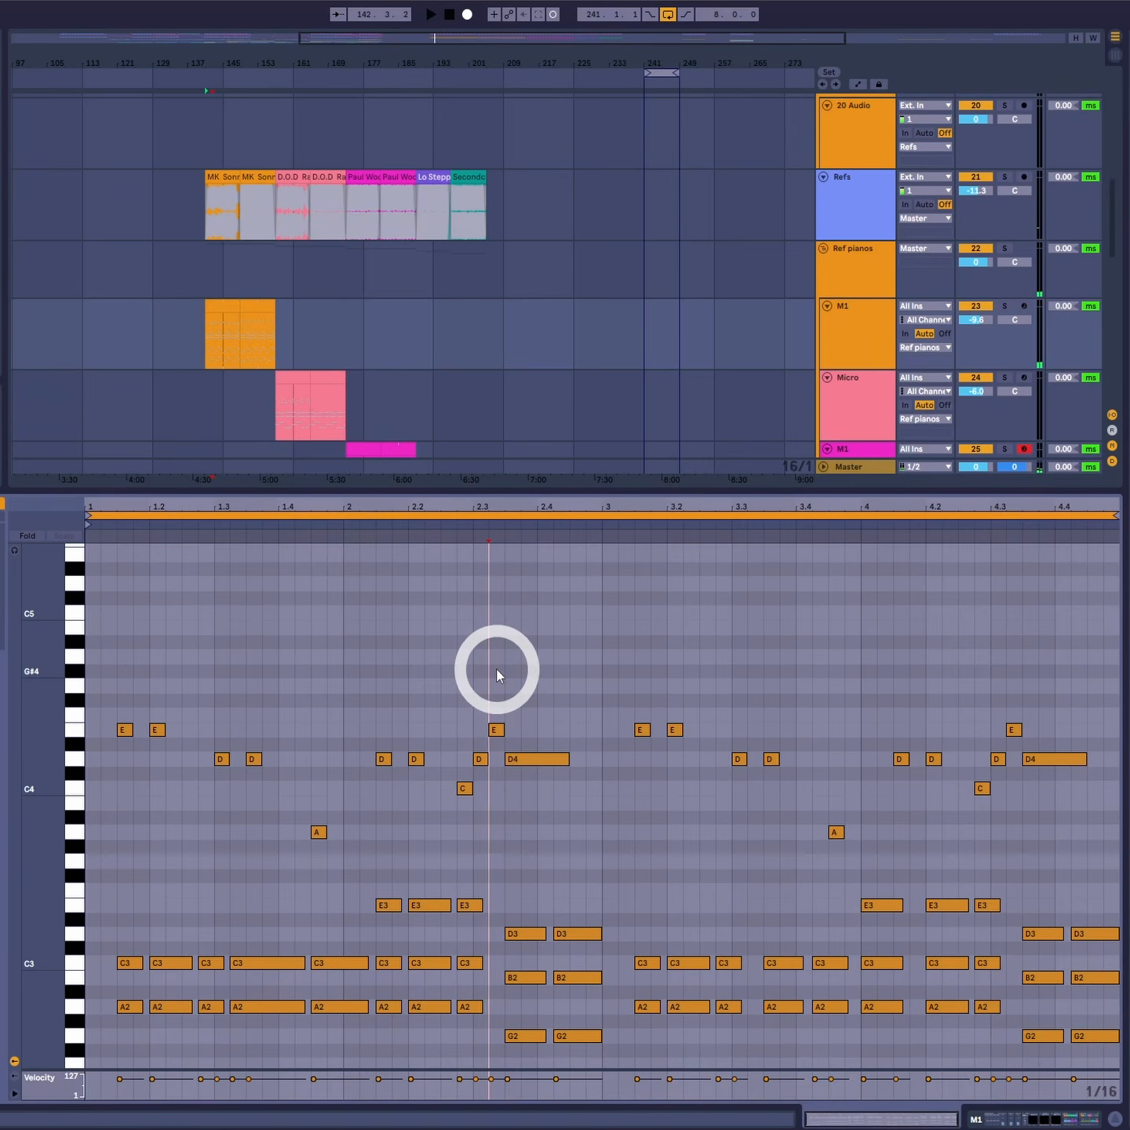
key("ctrl+2")
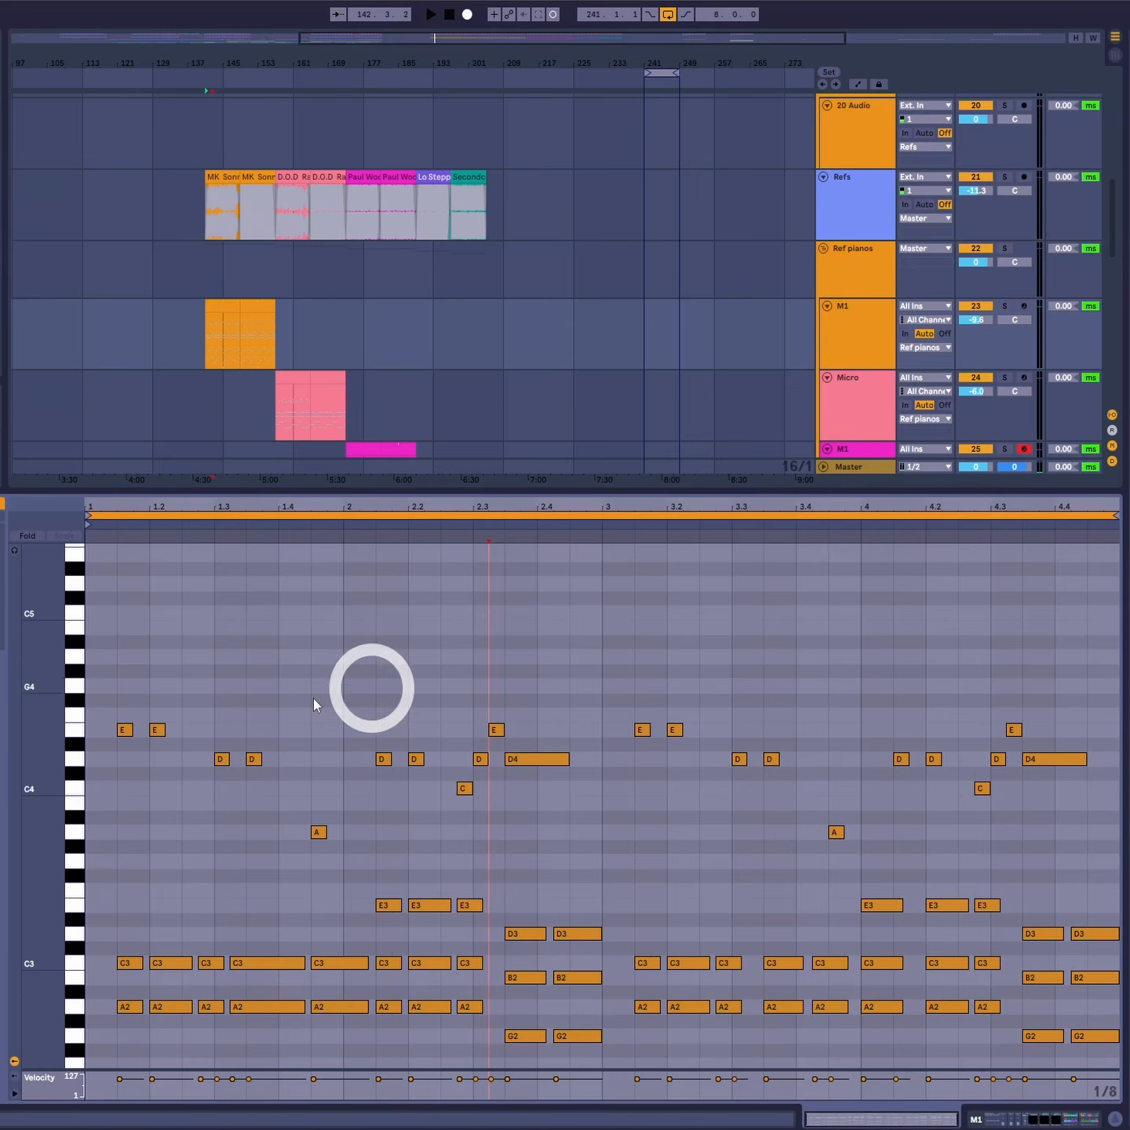
- Select groups of notes in the reference piano clip to examine its chord rhythm
left_click_drag(102, 681, 255, 773)
left_click_drag(264, 773, 331, 863)
left_click_drag(361, 694, 425, 773)
left_click_drag(442, 773, 488, 830)
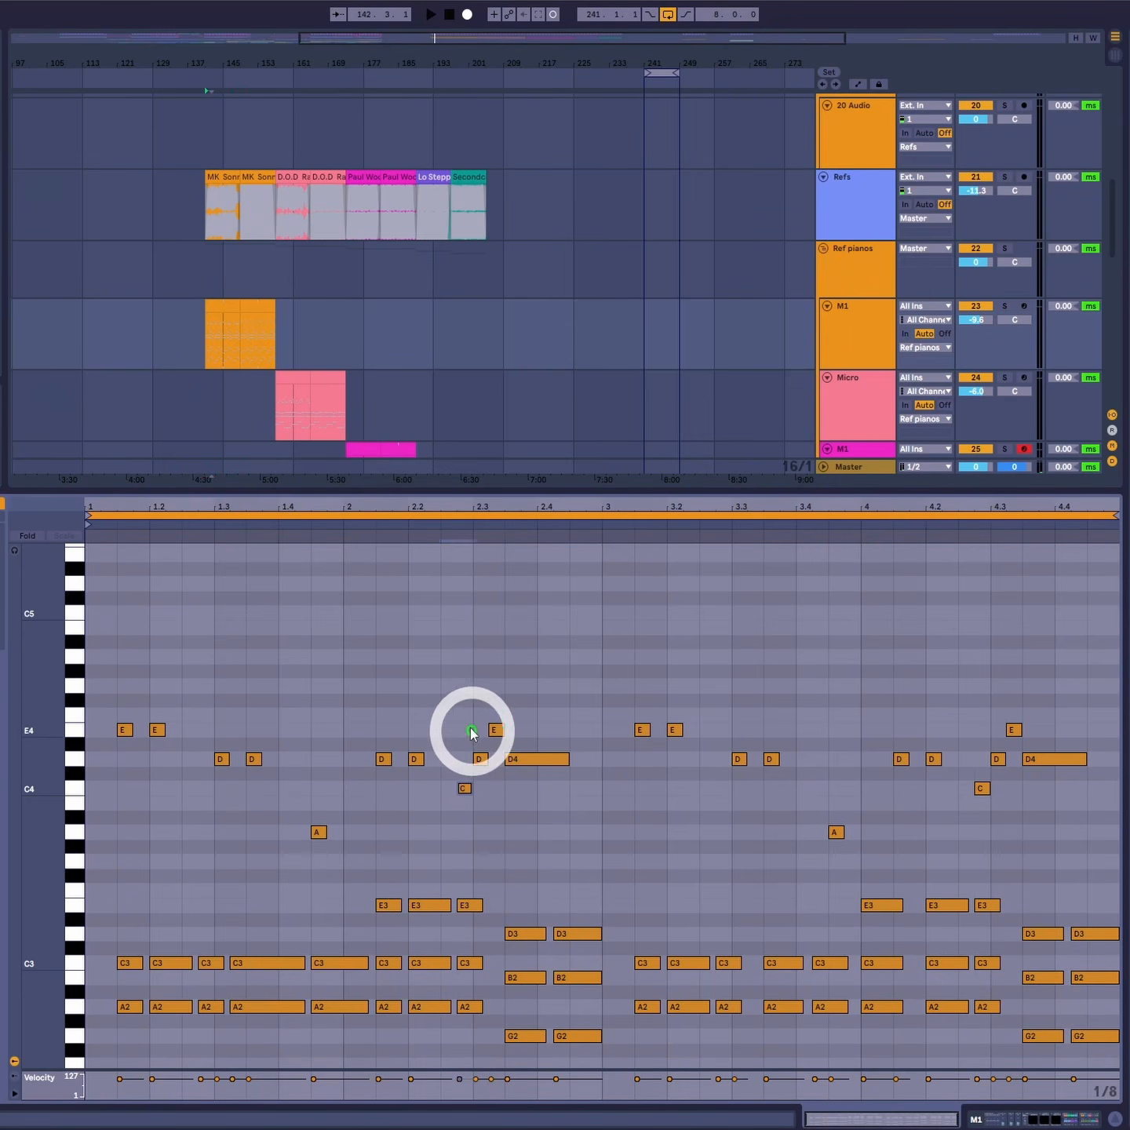
left_click_drag(463, 707, 598, 798)
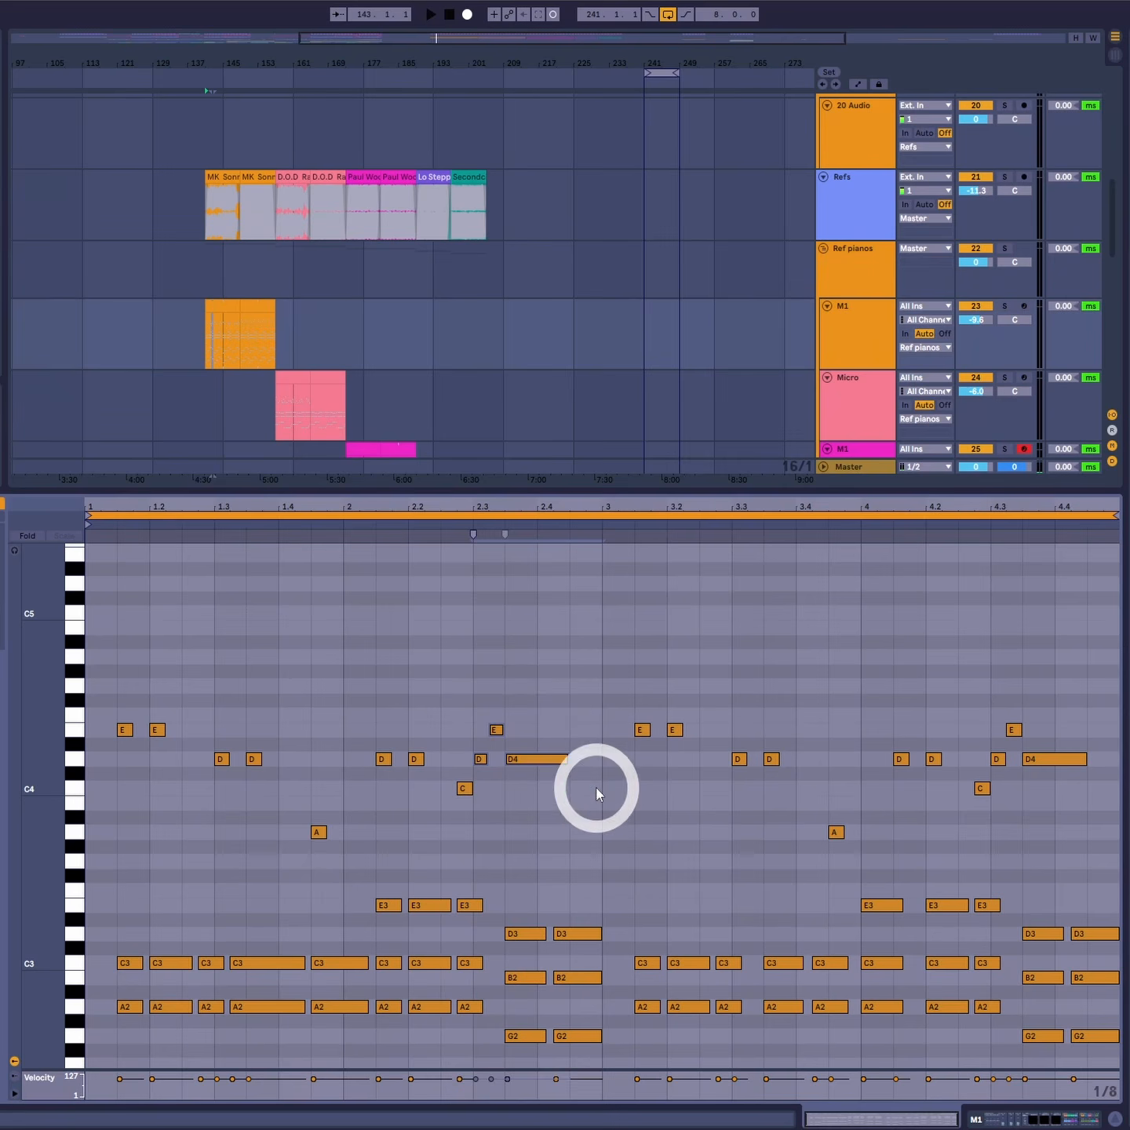
- Open the other section of the reference piano clip and examine its notes during playback
left_click(245, 310)
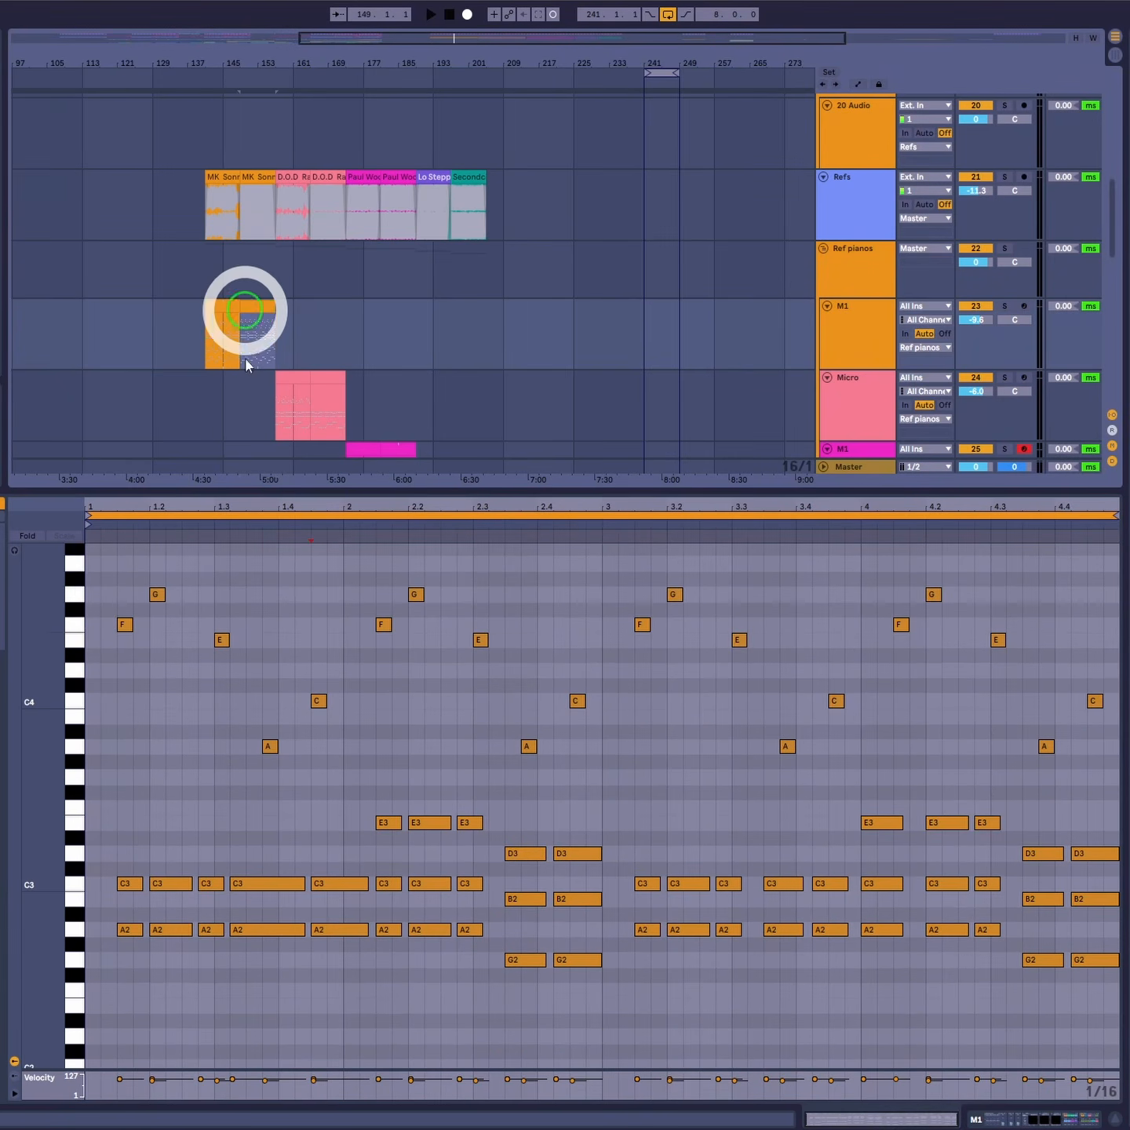
left_click(86, 576)
key("space")
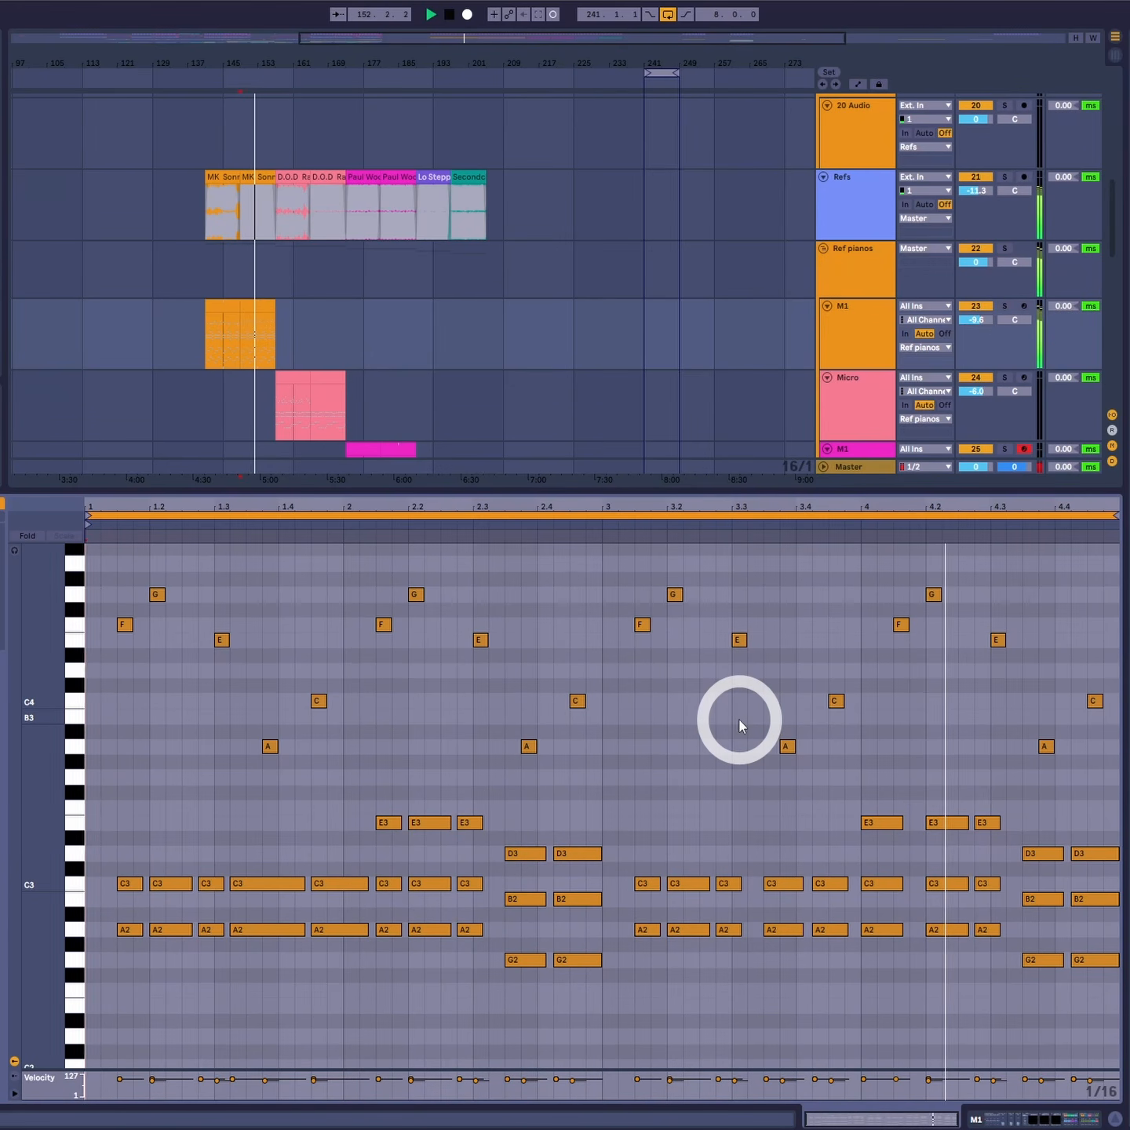
key("space")
key("ctrl+2")
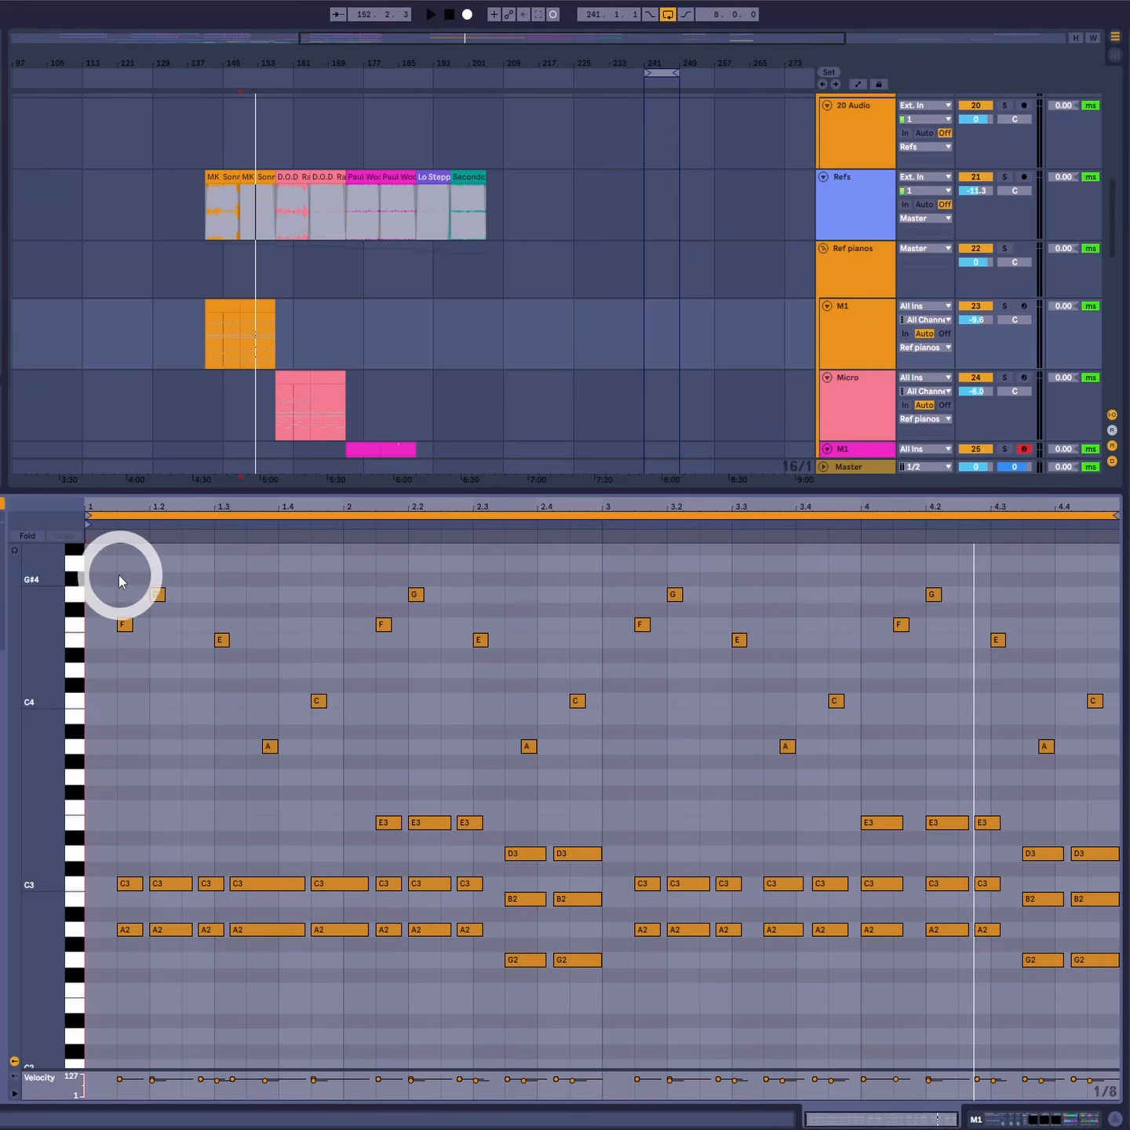
mouse_move(113, 558)
left_mouse_down()
mouse_move(659, 682)
mouse_move(1126, 806)
left_mouse_up()
left_click(286, 763)
left_click_drag(225, 752, 1067, 756)
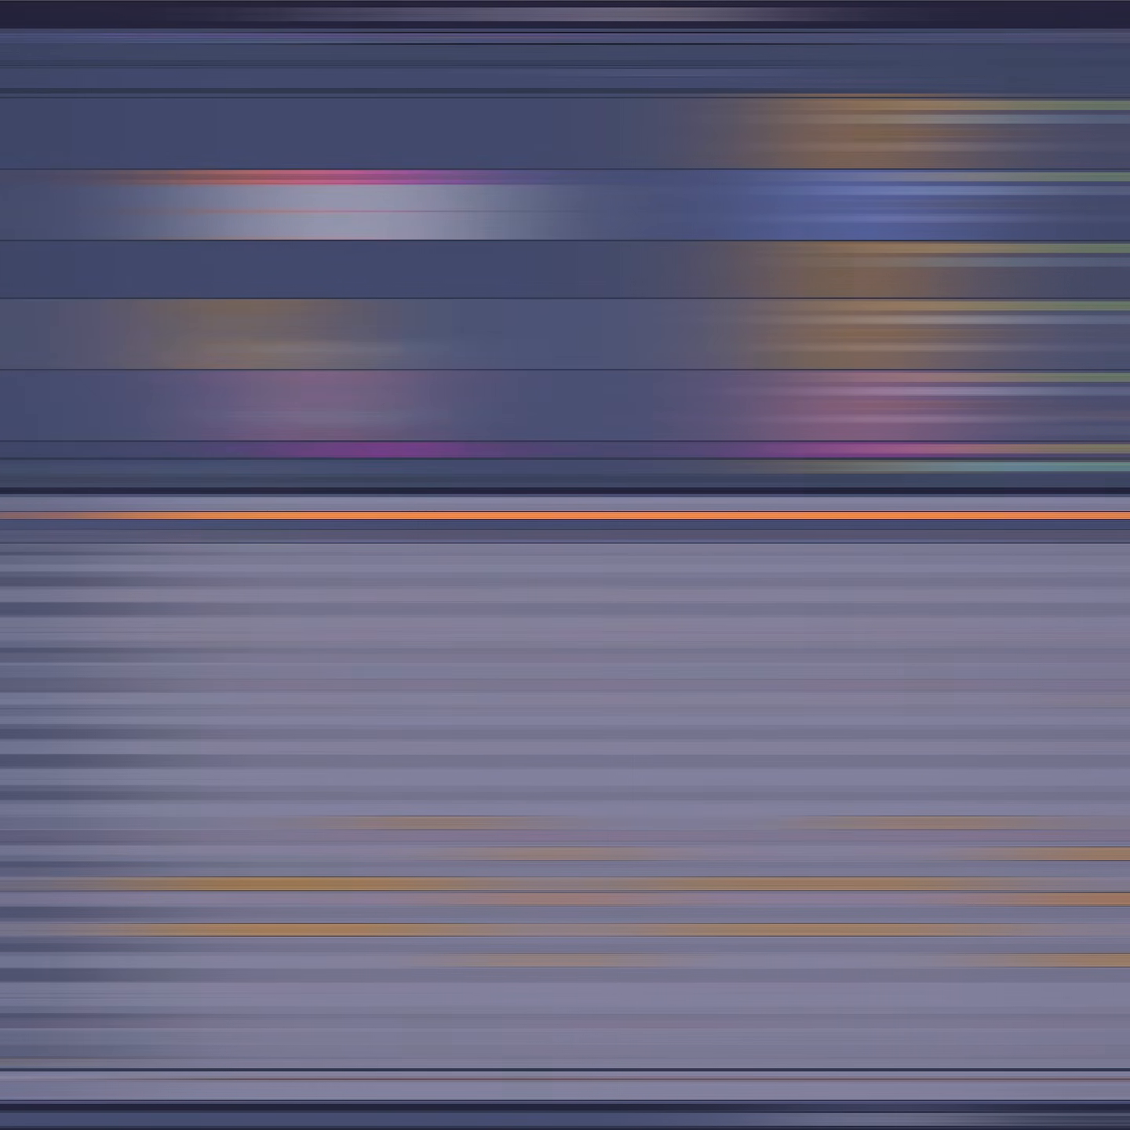
- Open the Micro reference MIDI clip, play it and zoom in on its notes
left_click(295, 378)
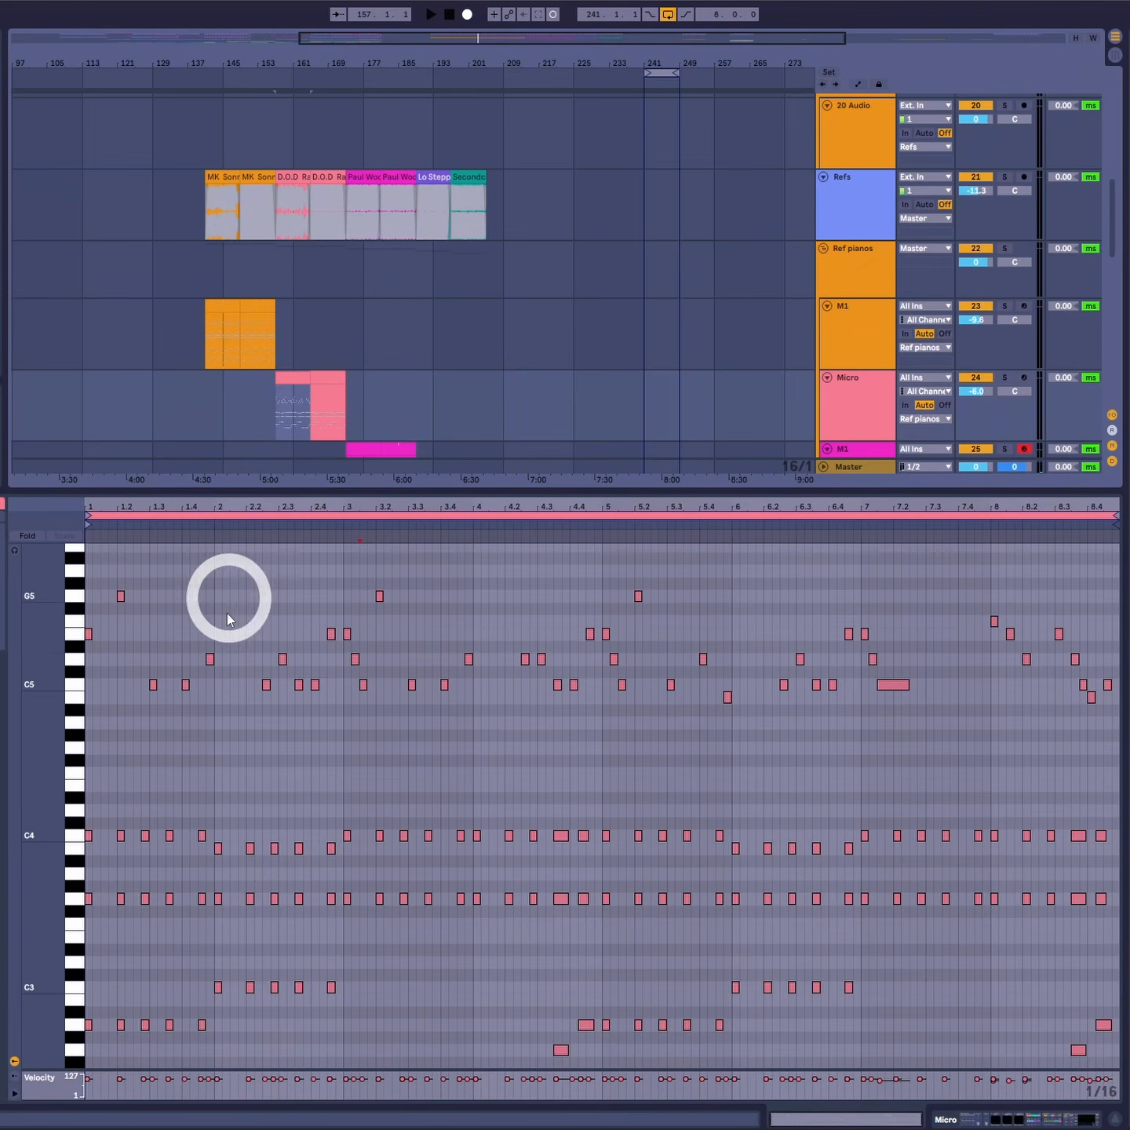
key("space")
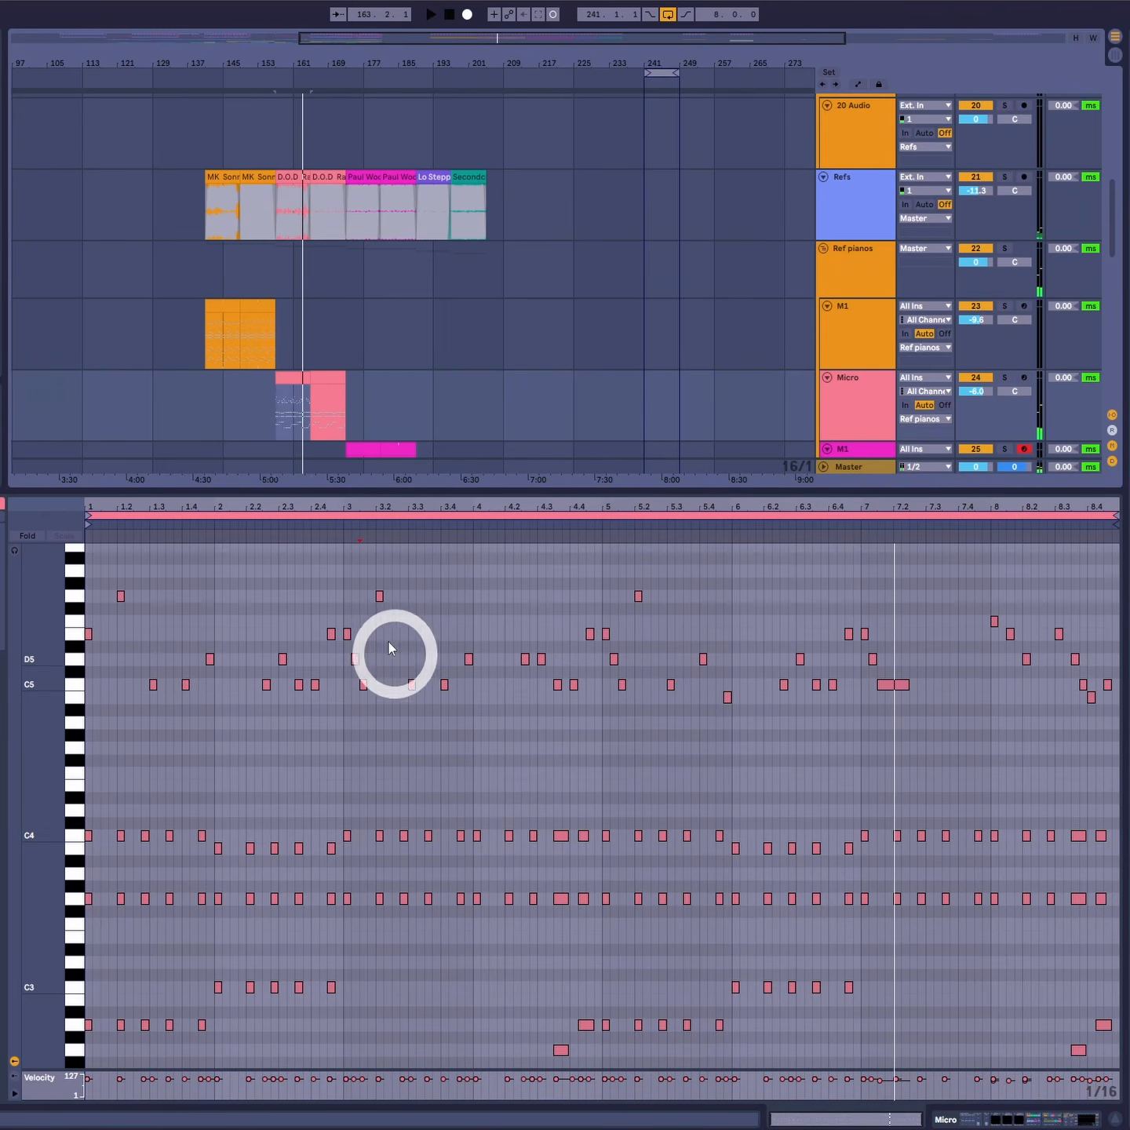
left_click(386, 621)
key("ctrl+2")
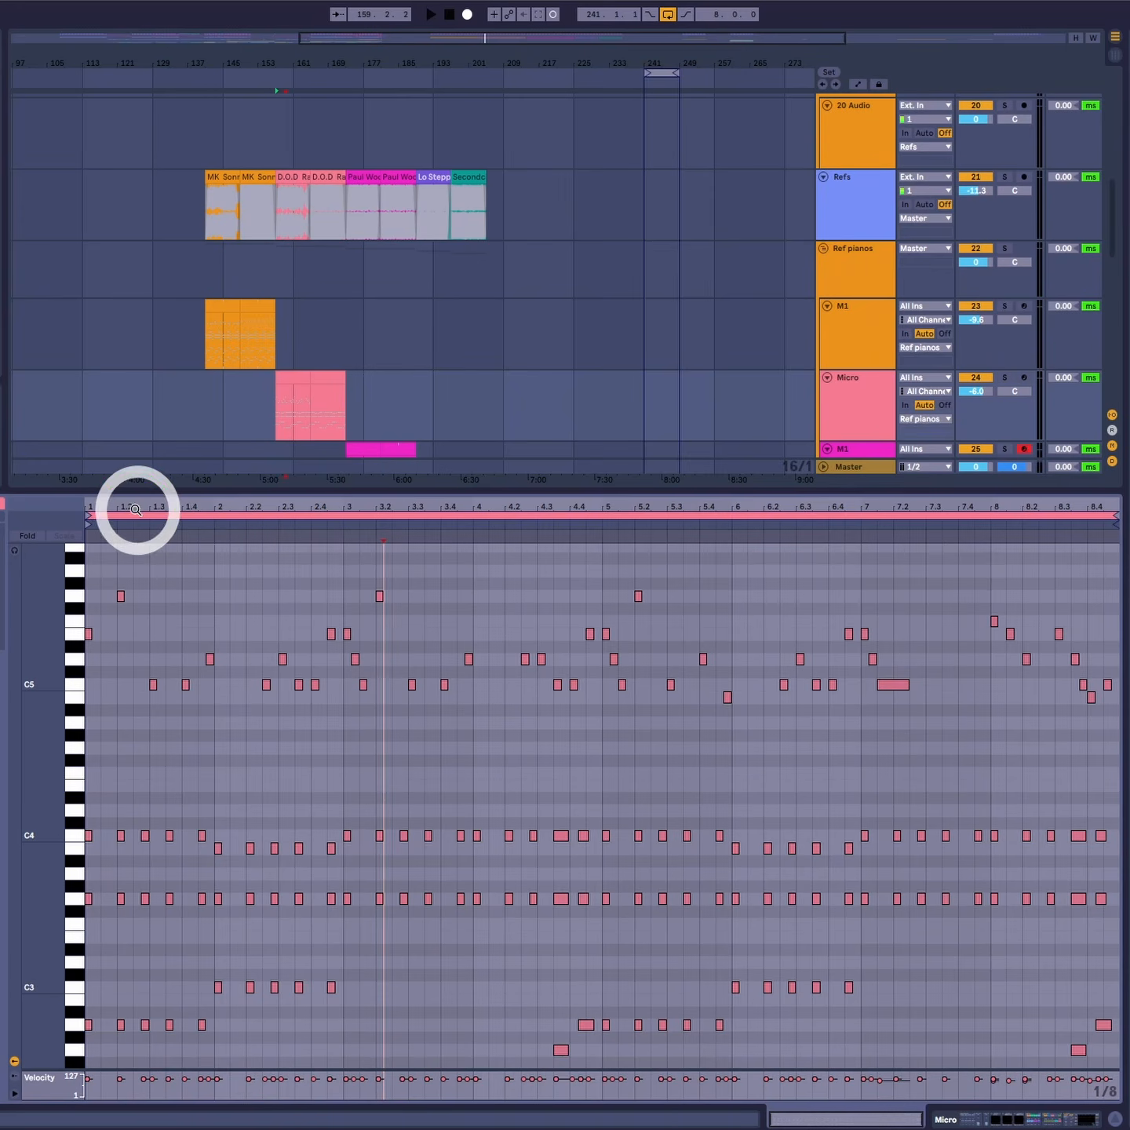
left_click_drag(137, 508, 134, 503)
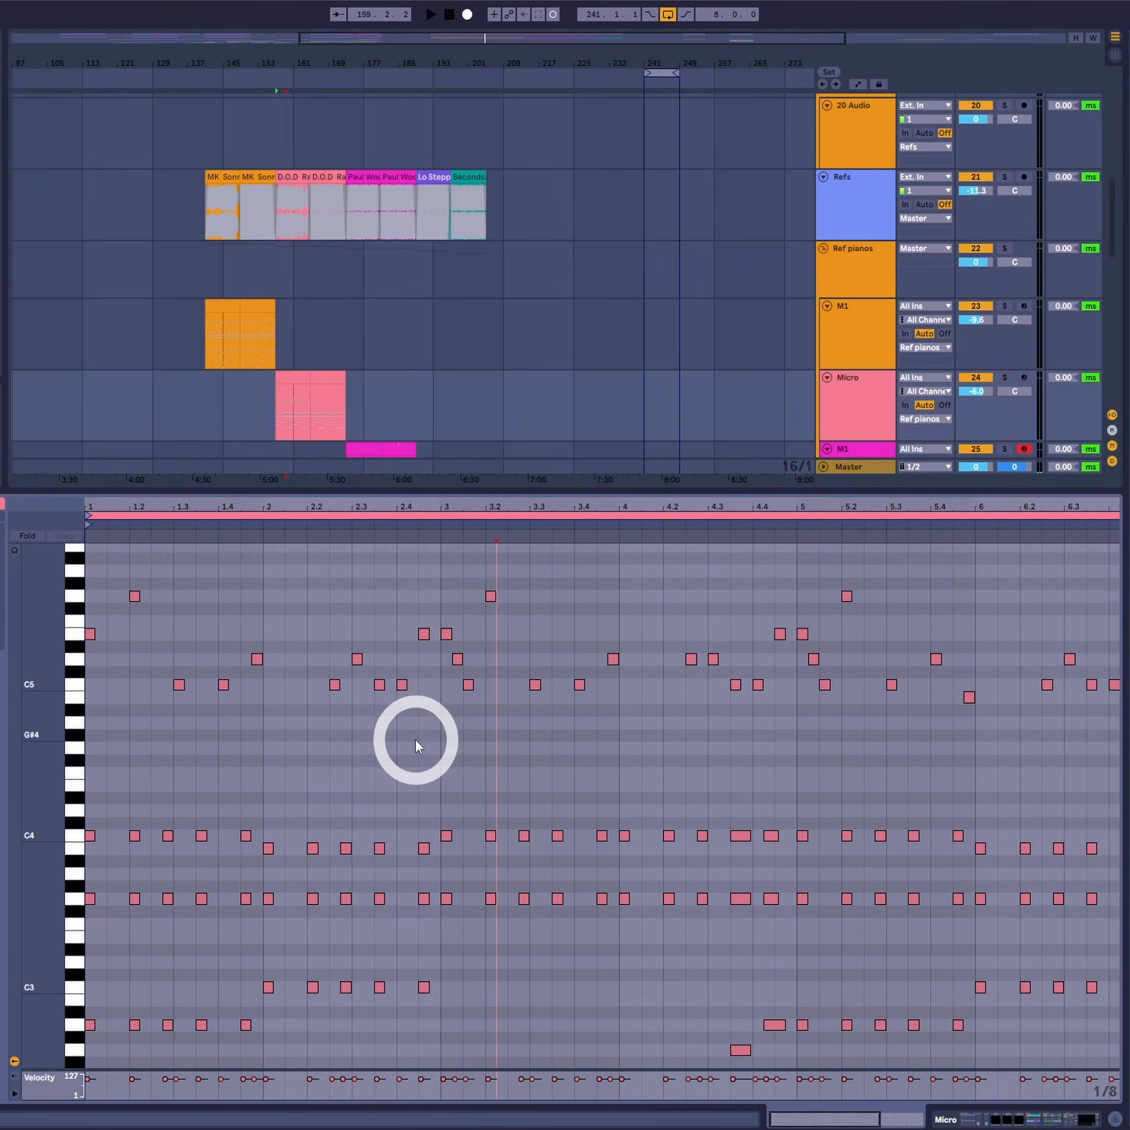
left_click_drag(269, 610, 277, 681)
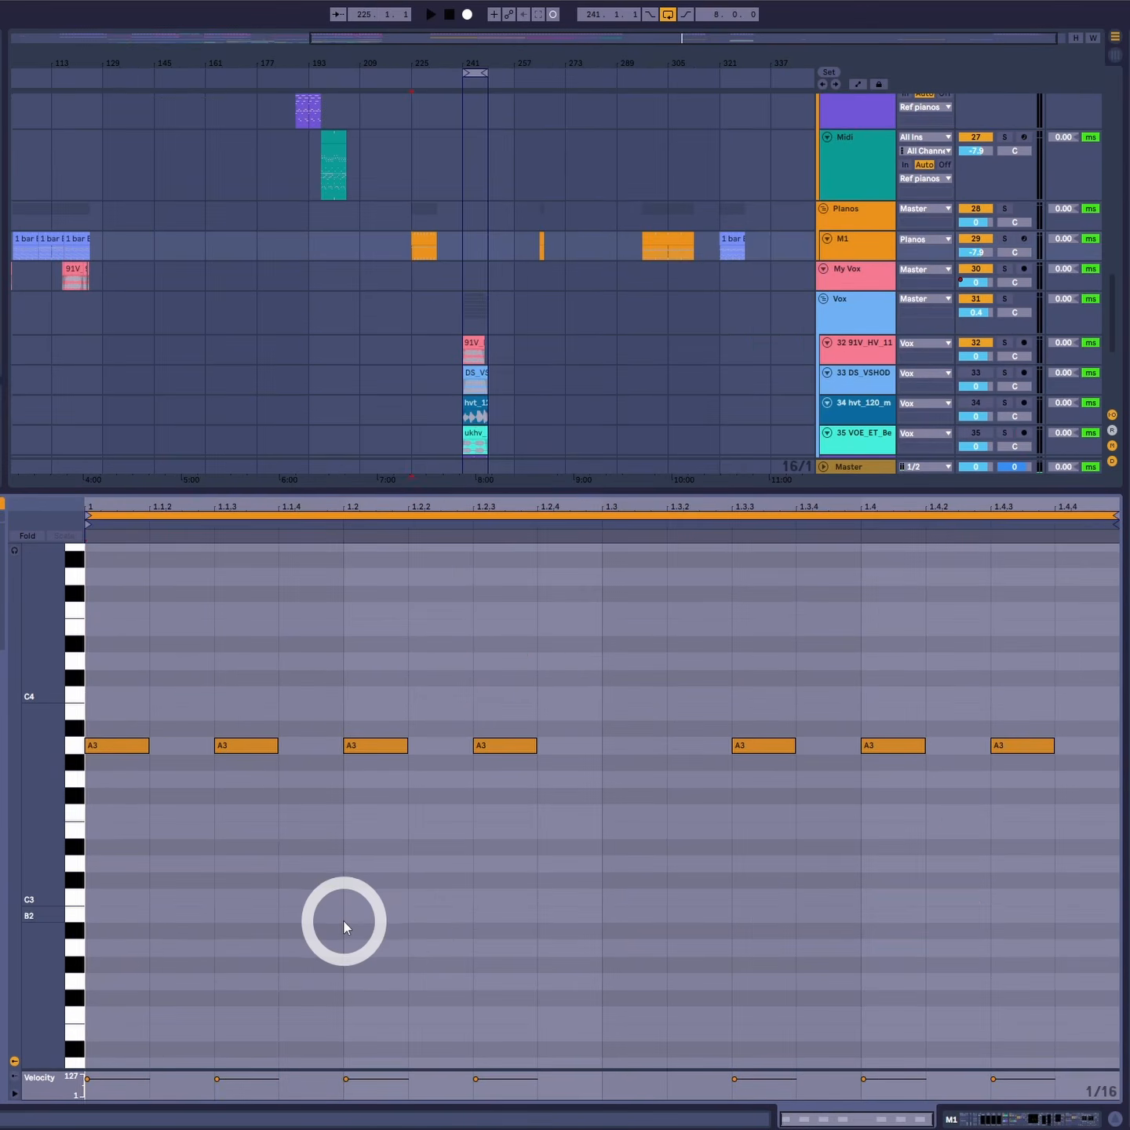
- Stack E3, C3 and A2 under every A3 note in the M1 clip to form A minor chords, then select all chords
scroll(343, 923, "down", 3)
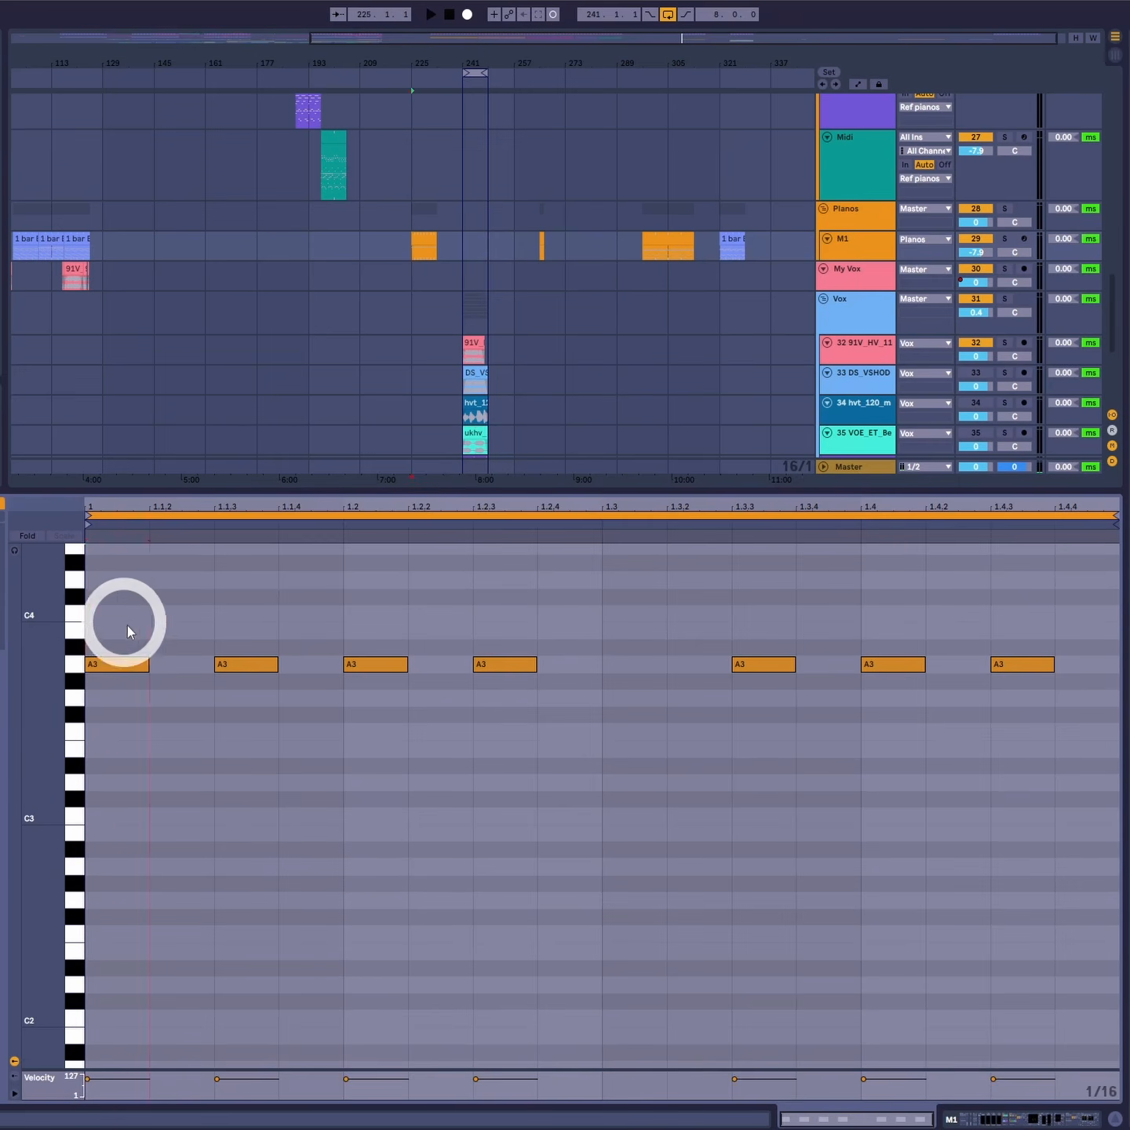
left_click(1000, 790)
left_click_drag(120, 666, 146, 749)
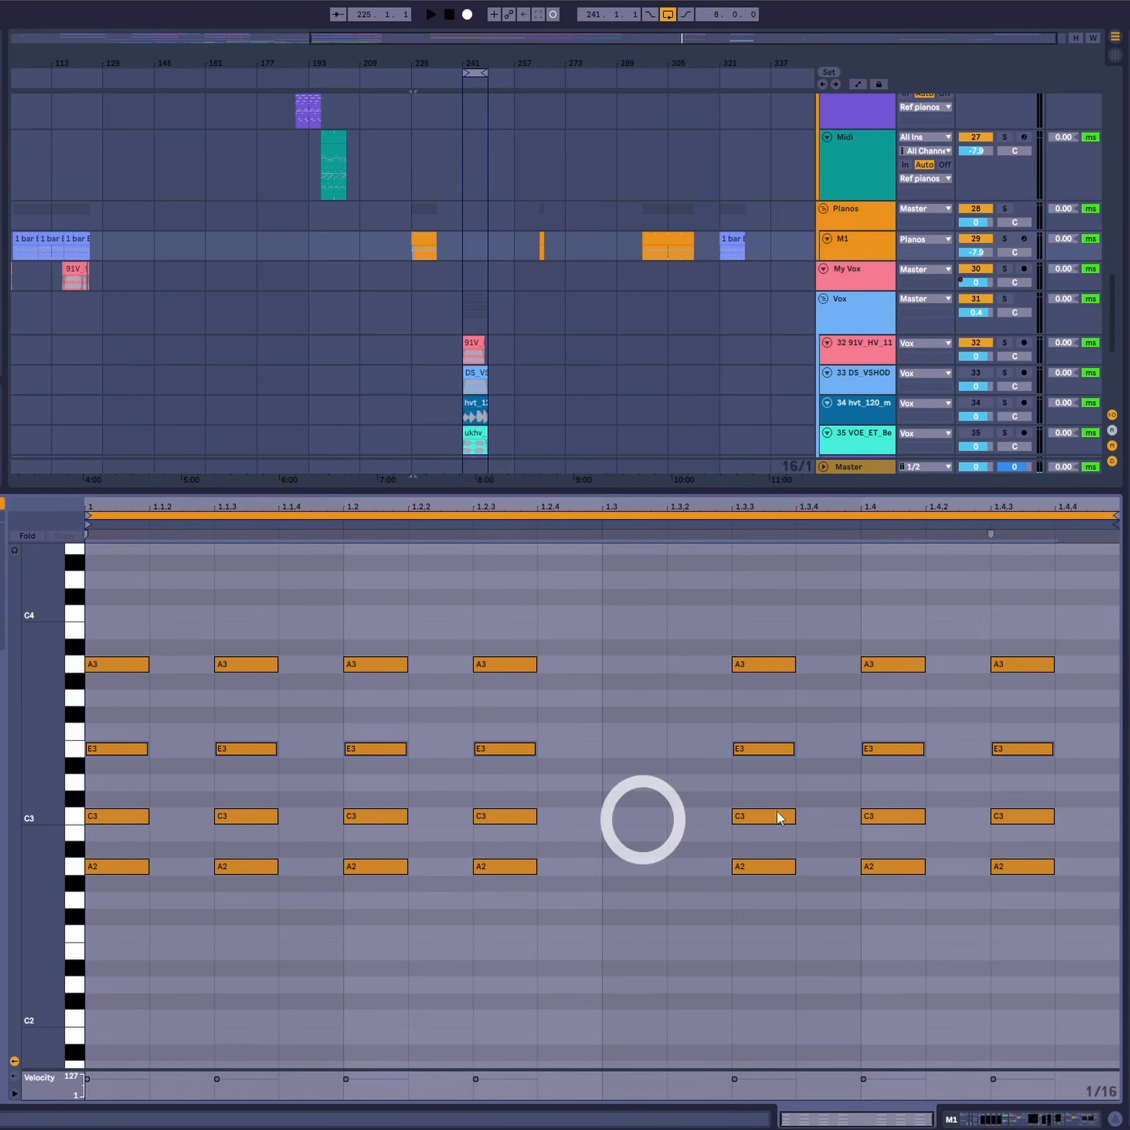
left_click_drag(1066, 709, 89, 969)
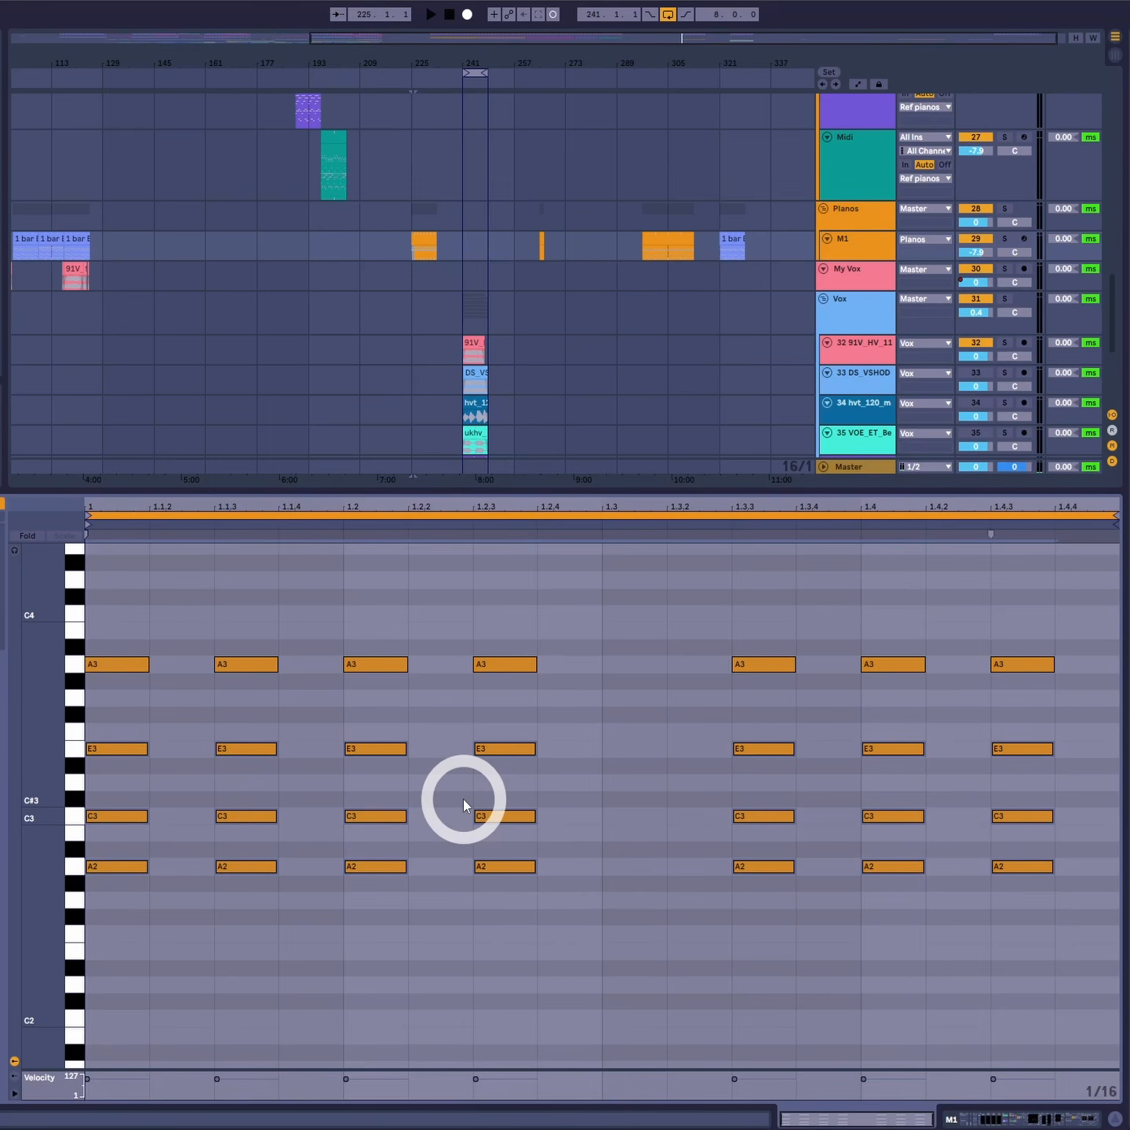
- Reshape the top chord voice into a melody, raising the 1.3.3 note to B3 and lowering the 1.4 note to G3
left_click(105, 701)
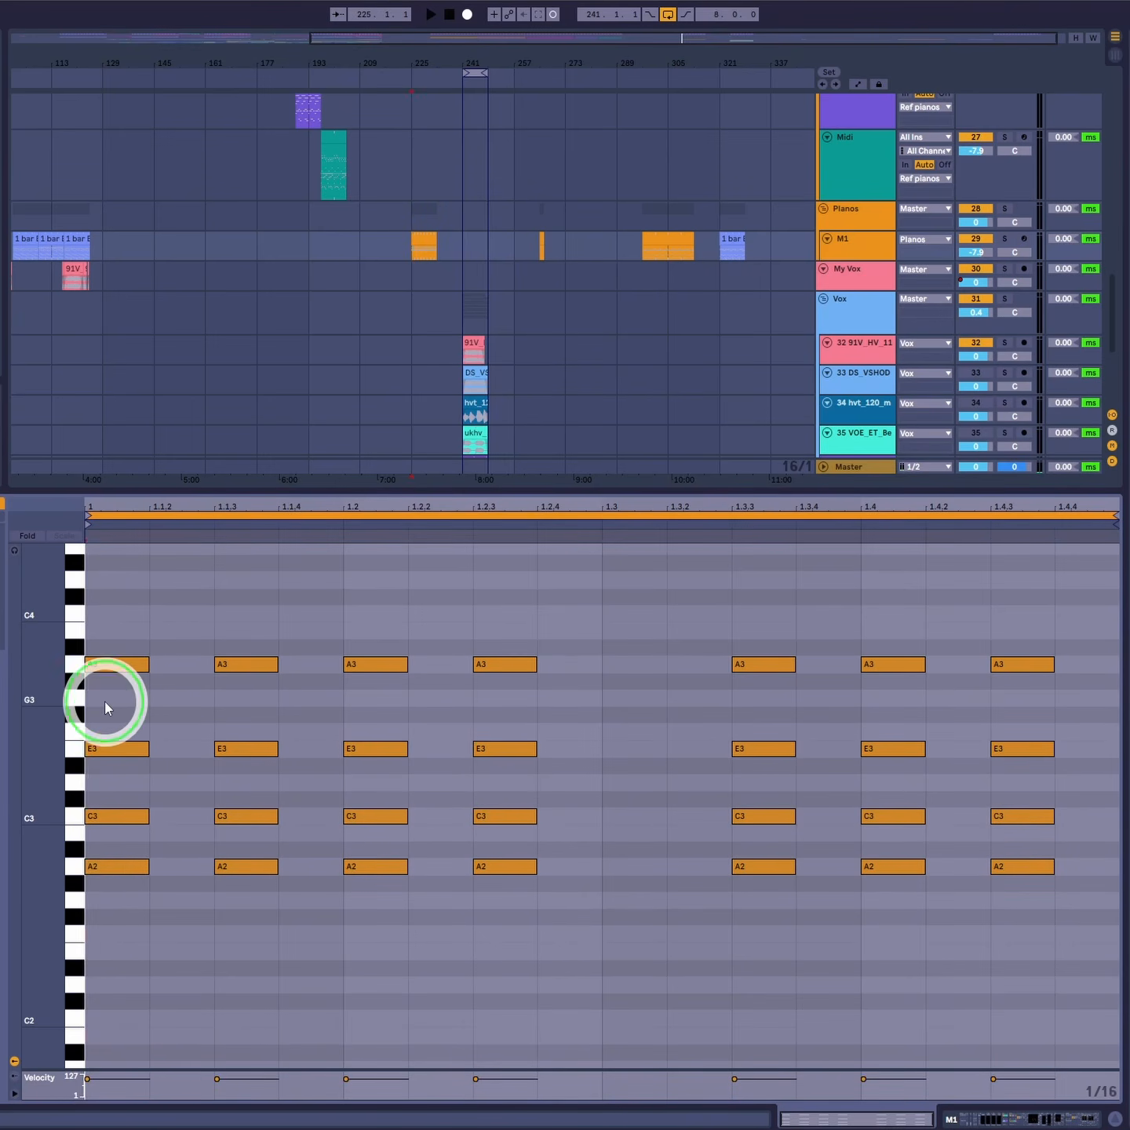
key("space")
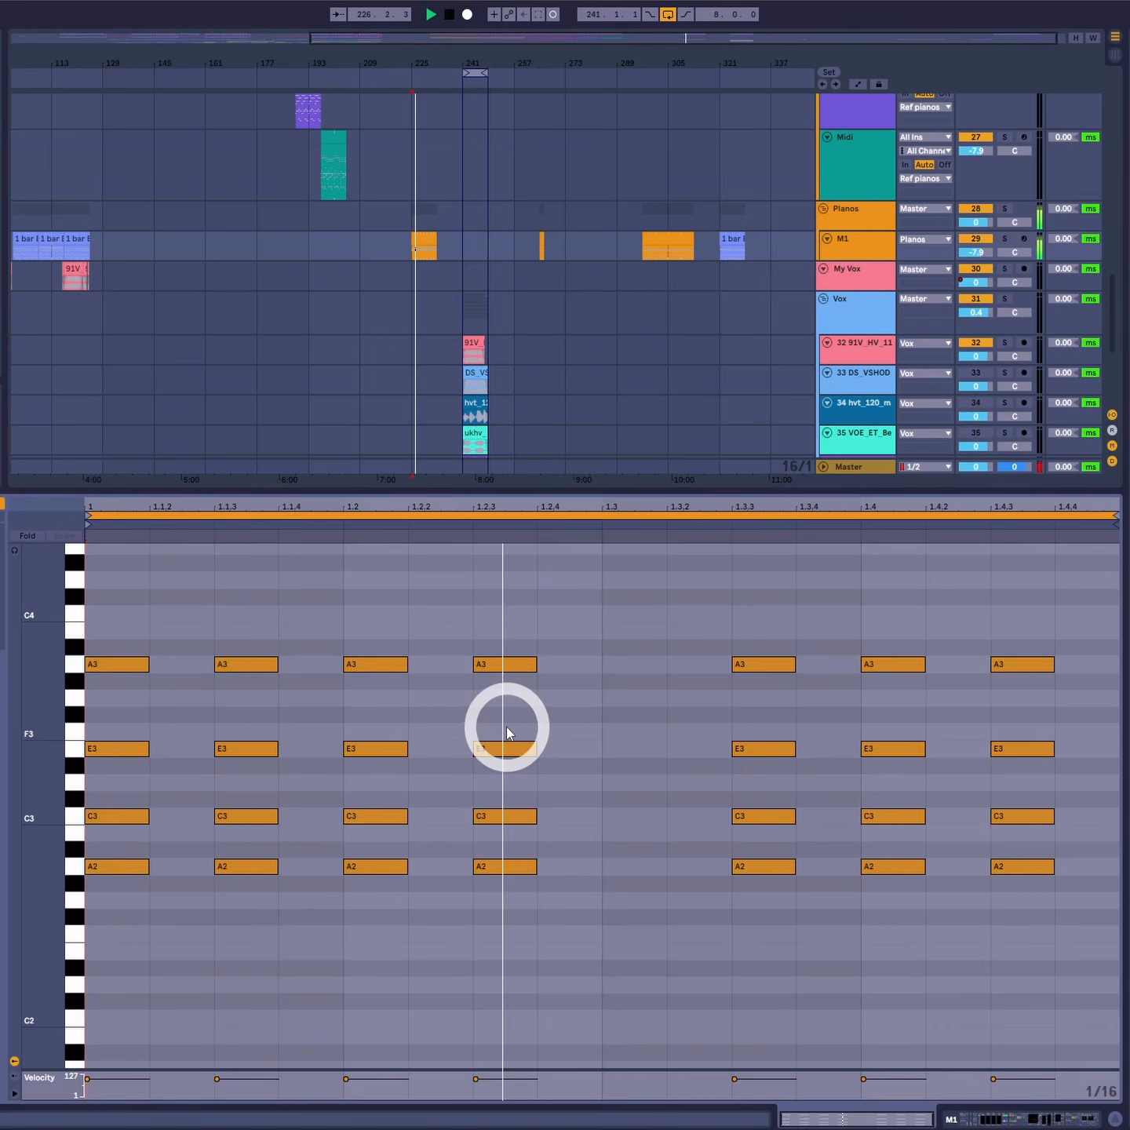
left_click(392, 720)
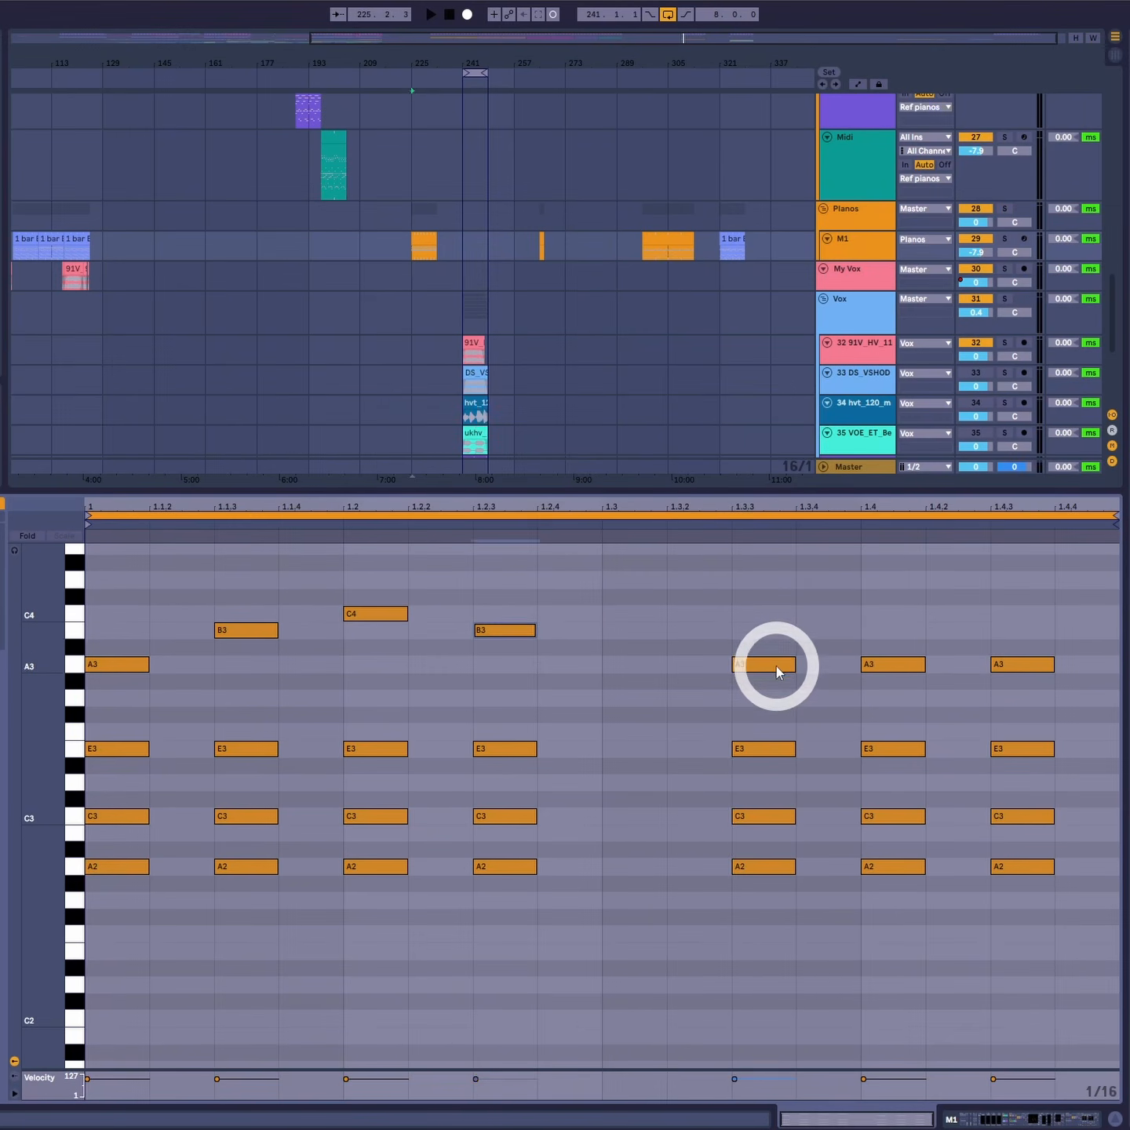
left_click_drag(773, 663, 781, 633)
left_click_drag(903, 668, 904, 692)
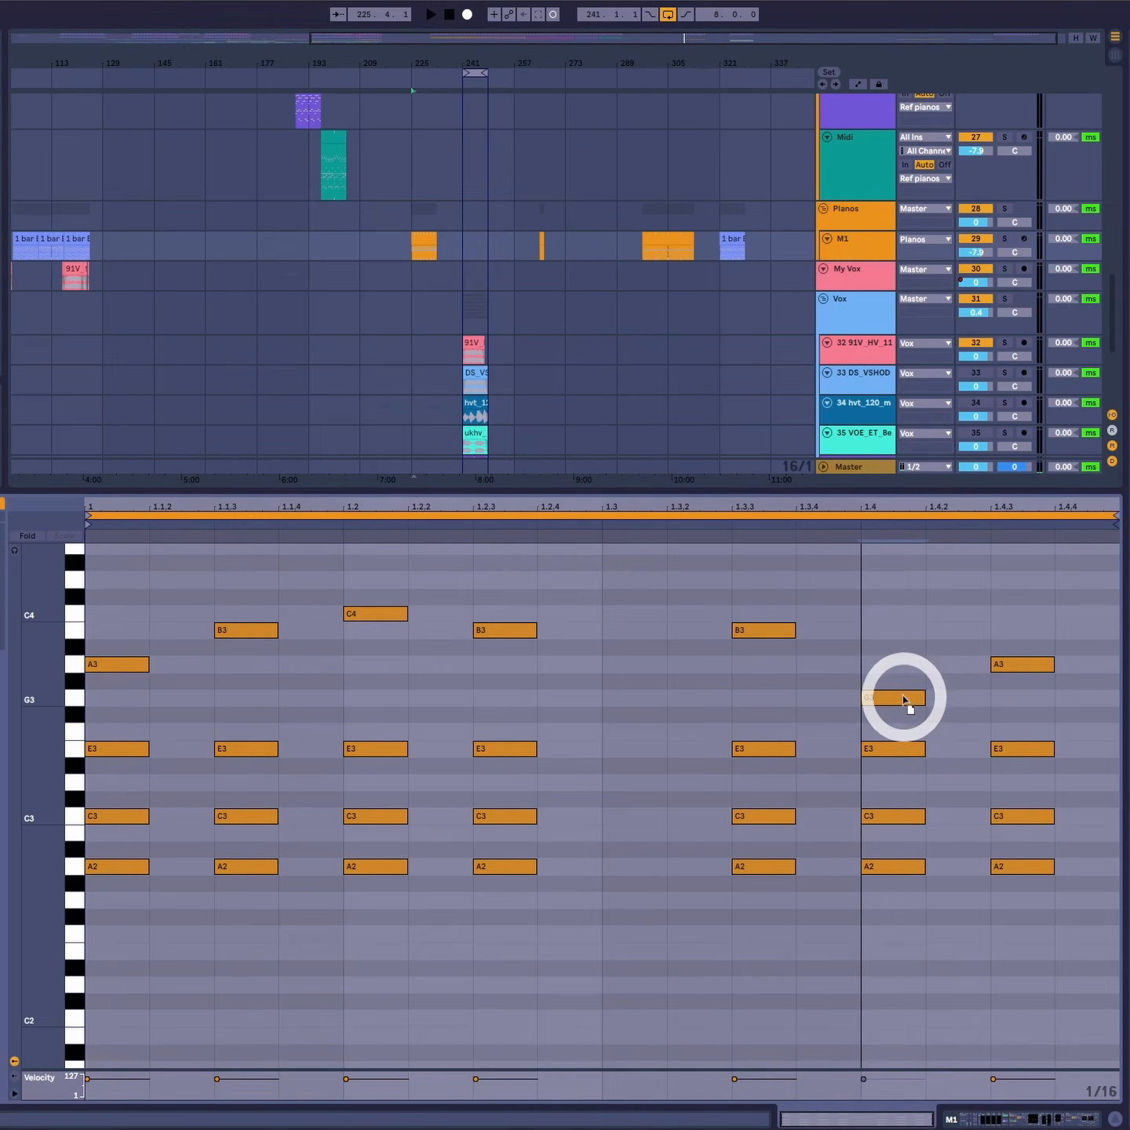
- Play the M1 clip to hear the chords with the new top line
left_click(188, 740)
key("space")
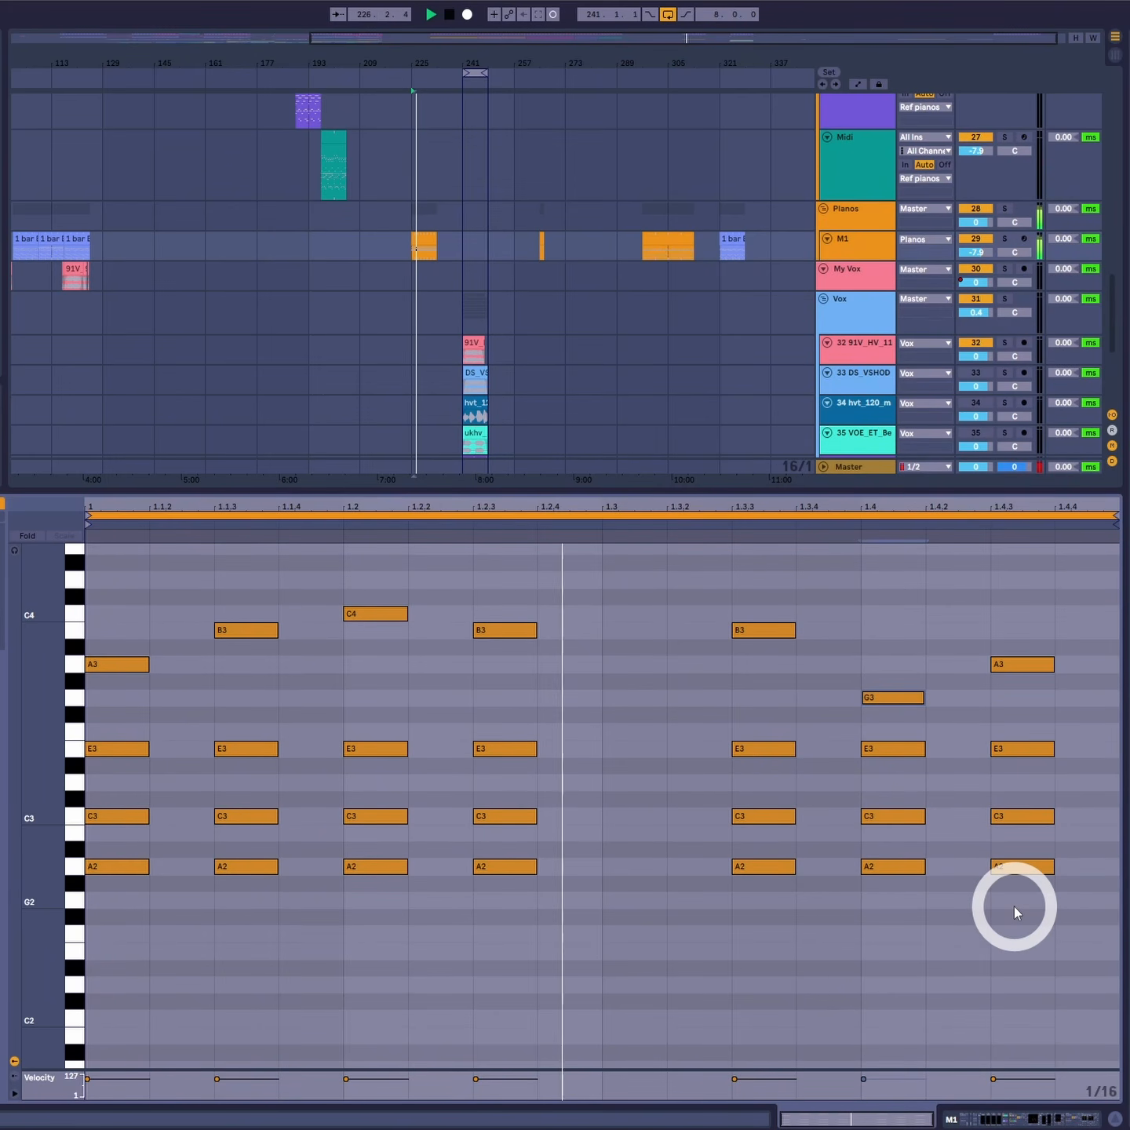
key("space")
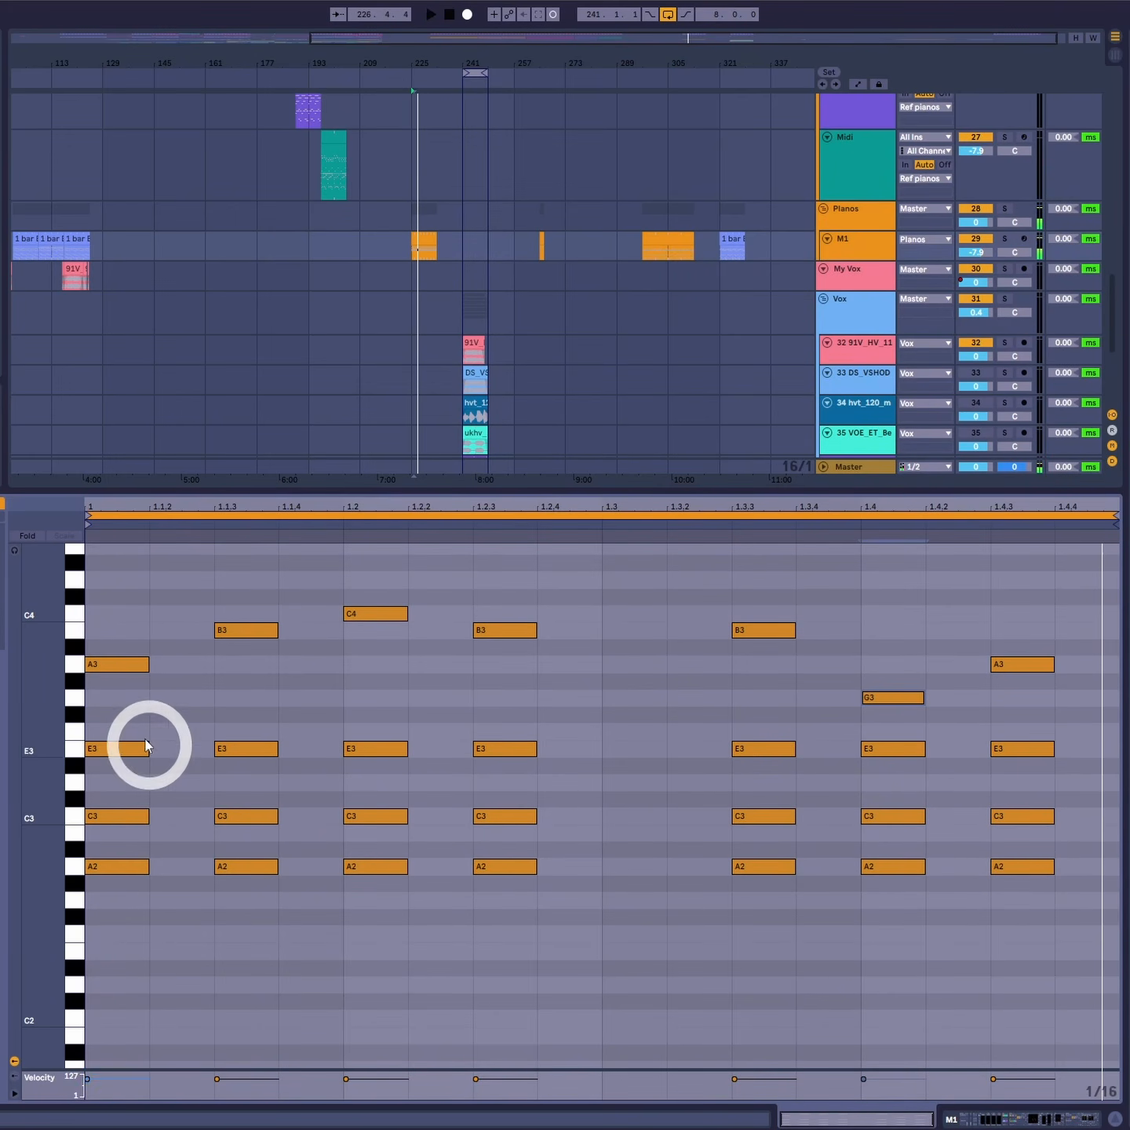
- Rearrange the E3–C3–A2 chords into a syncopated rhythm at 1, 1.1.4, 1.2.3, 1.3.2, 1.4 and 1.4.3
left_click_drag(1102, 729, 0, 997)
left_click(297, 957)
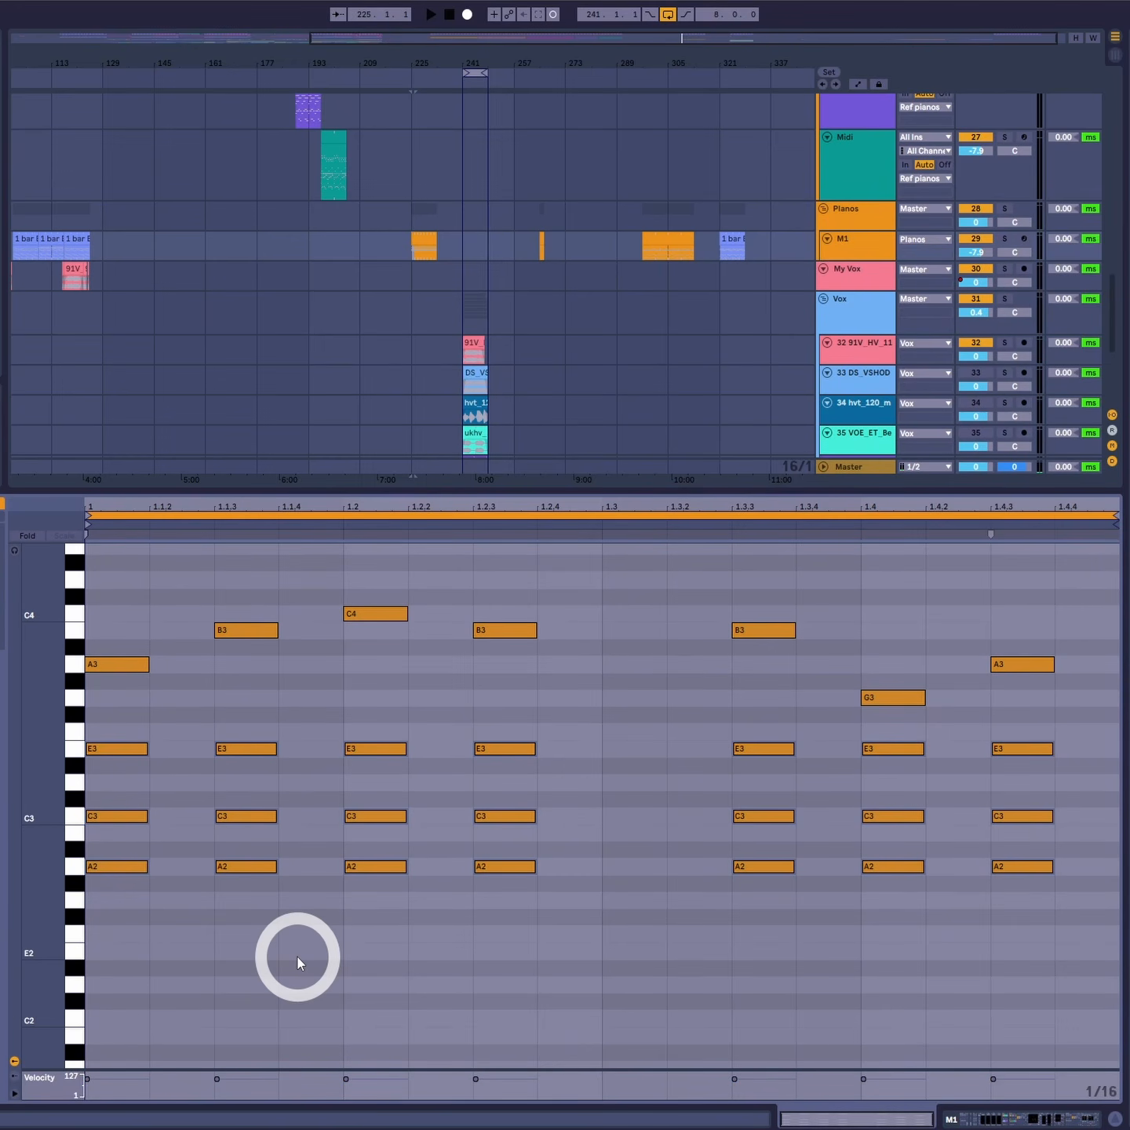
left_click(638, 803)
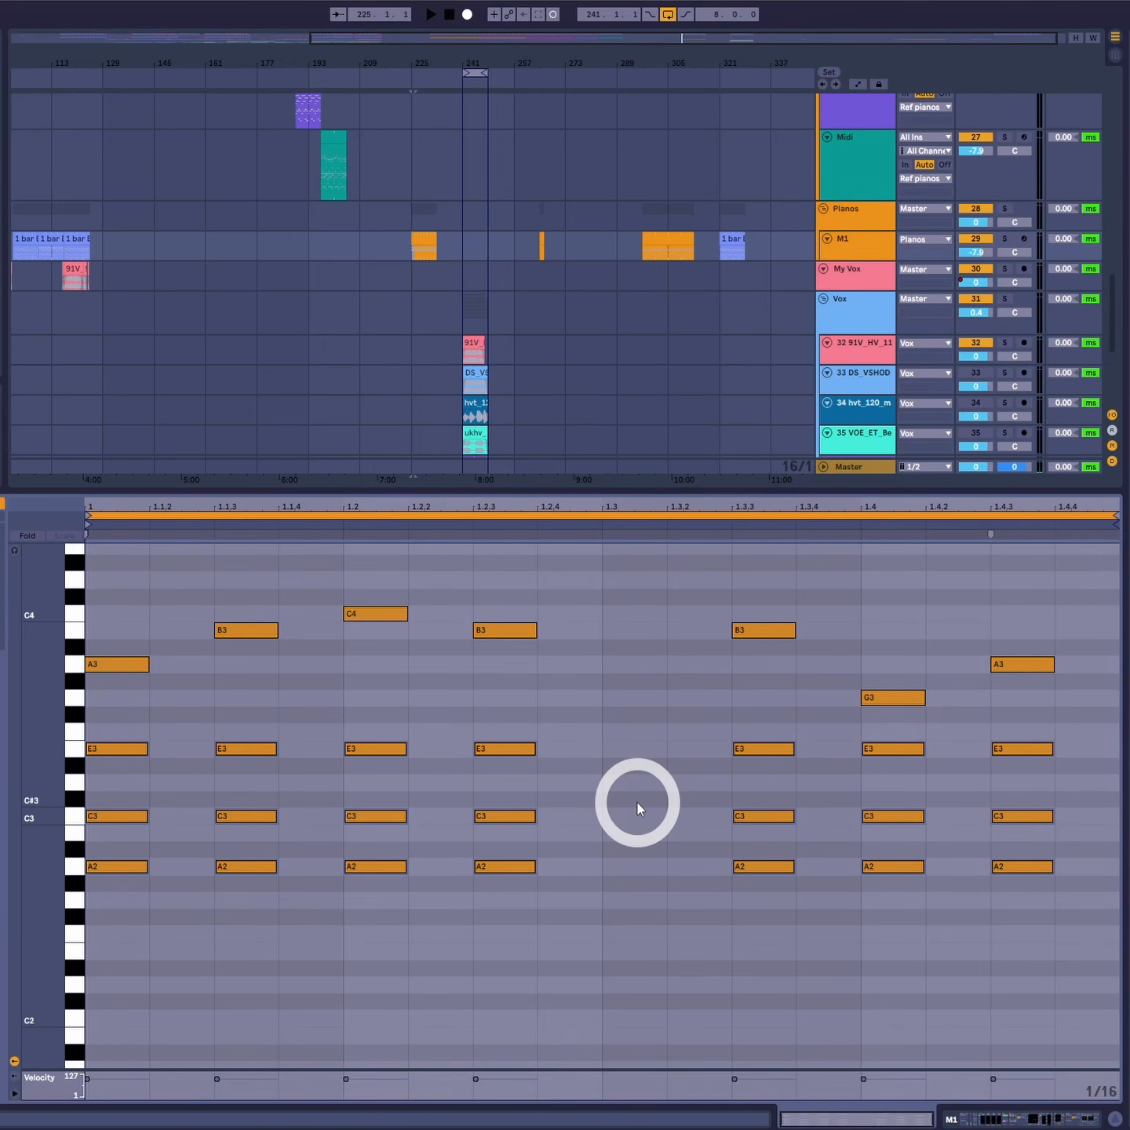
left_click_drag(246, 710, 1071, 982)
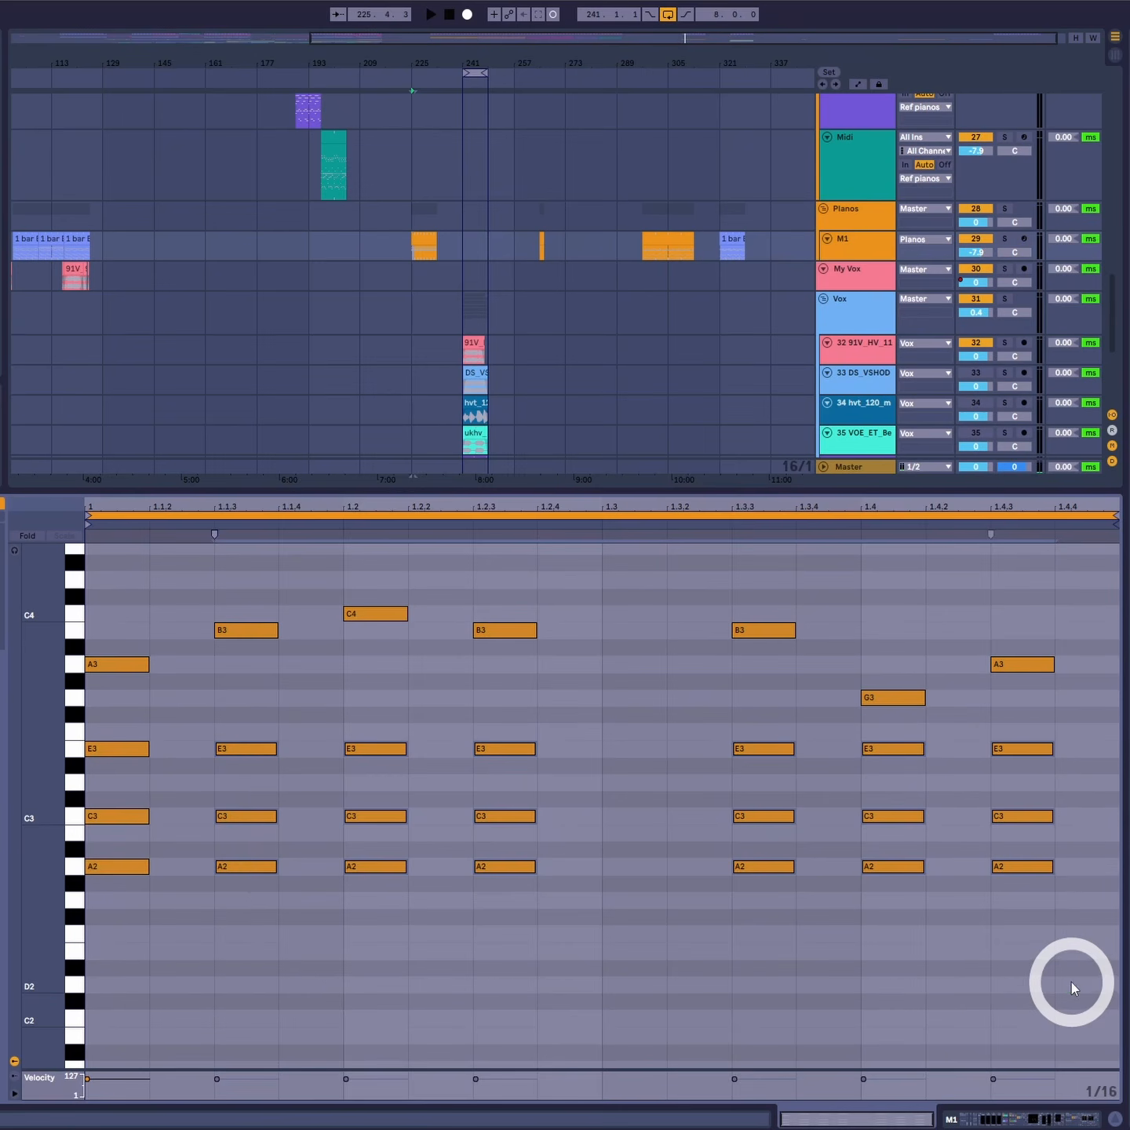
key("Delete")
left_click_drag(206, 746, 1040, 878)
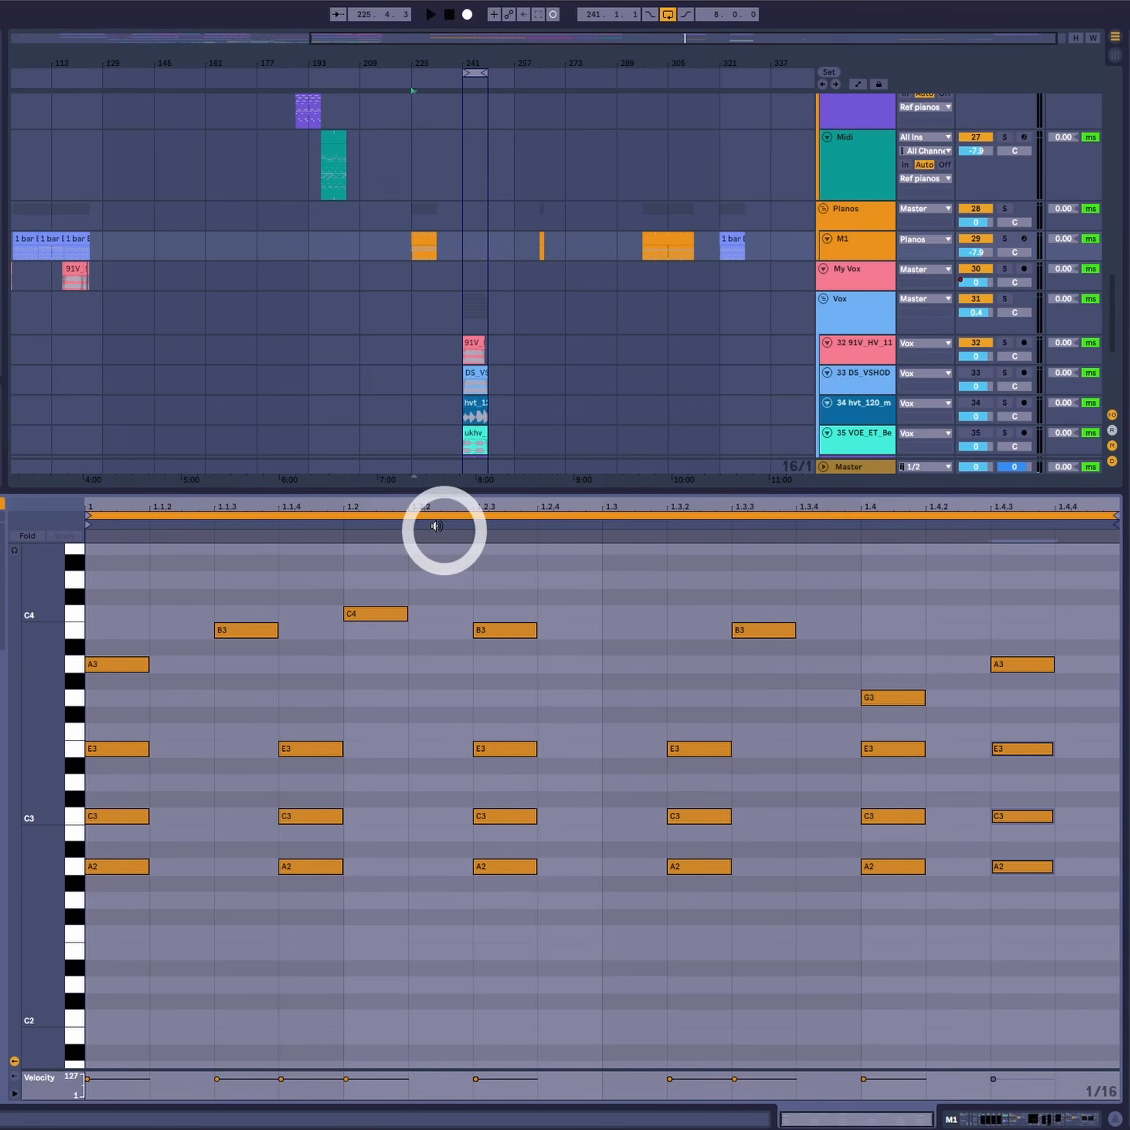
- Play the clip from the start and select the upper notes to review the new rhythm
left_click(124, 562)
key("space")
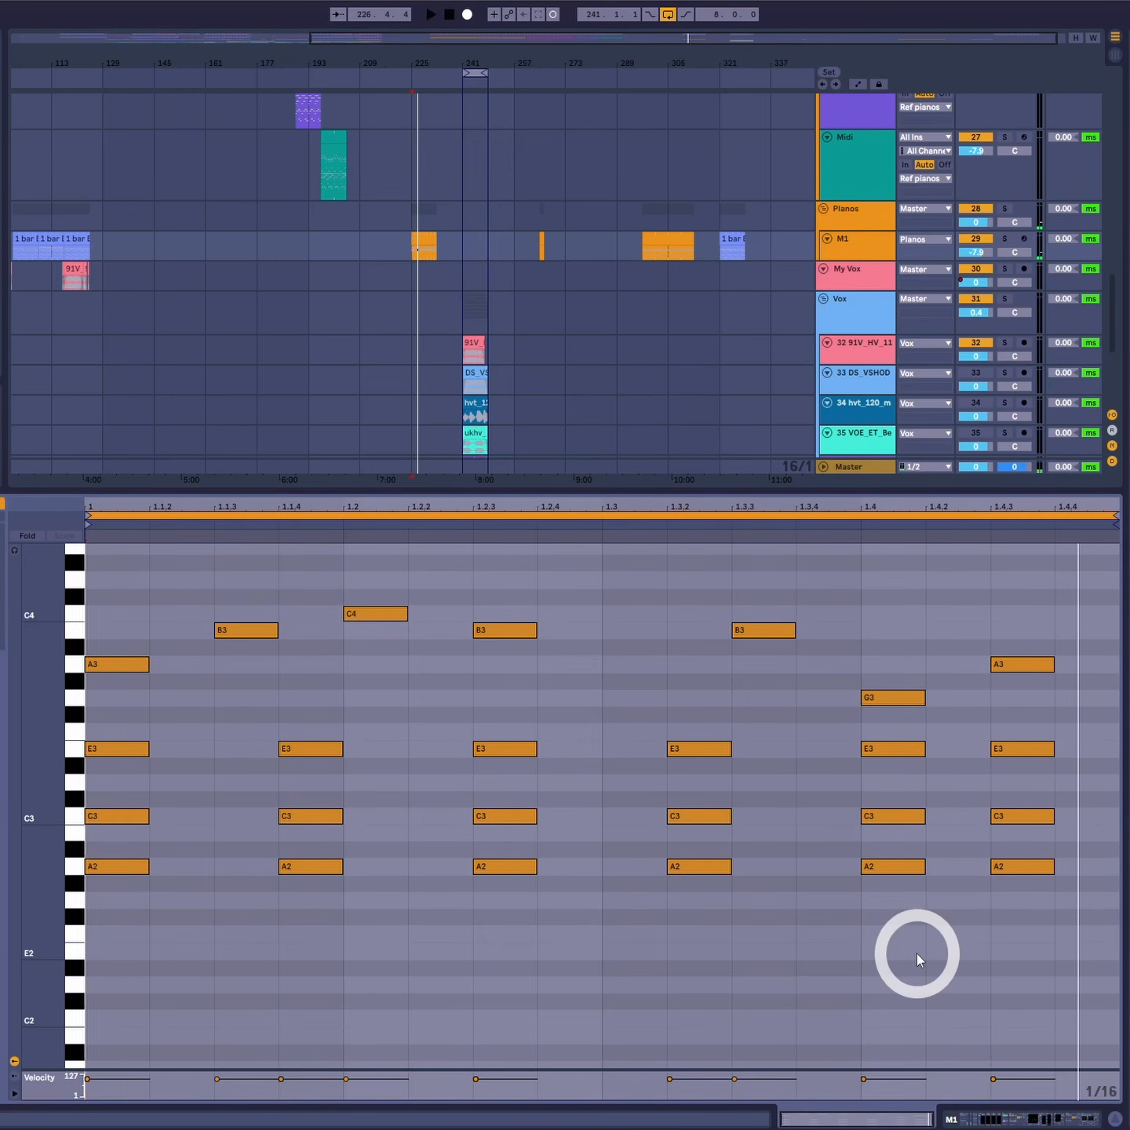
key("space")
left_click(123, 587)
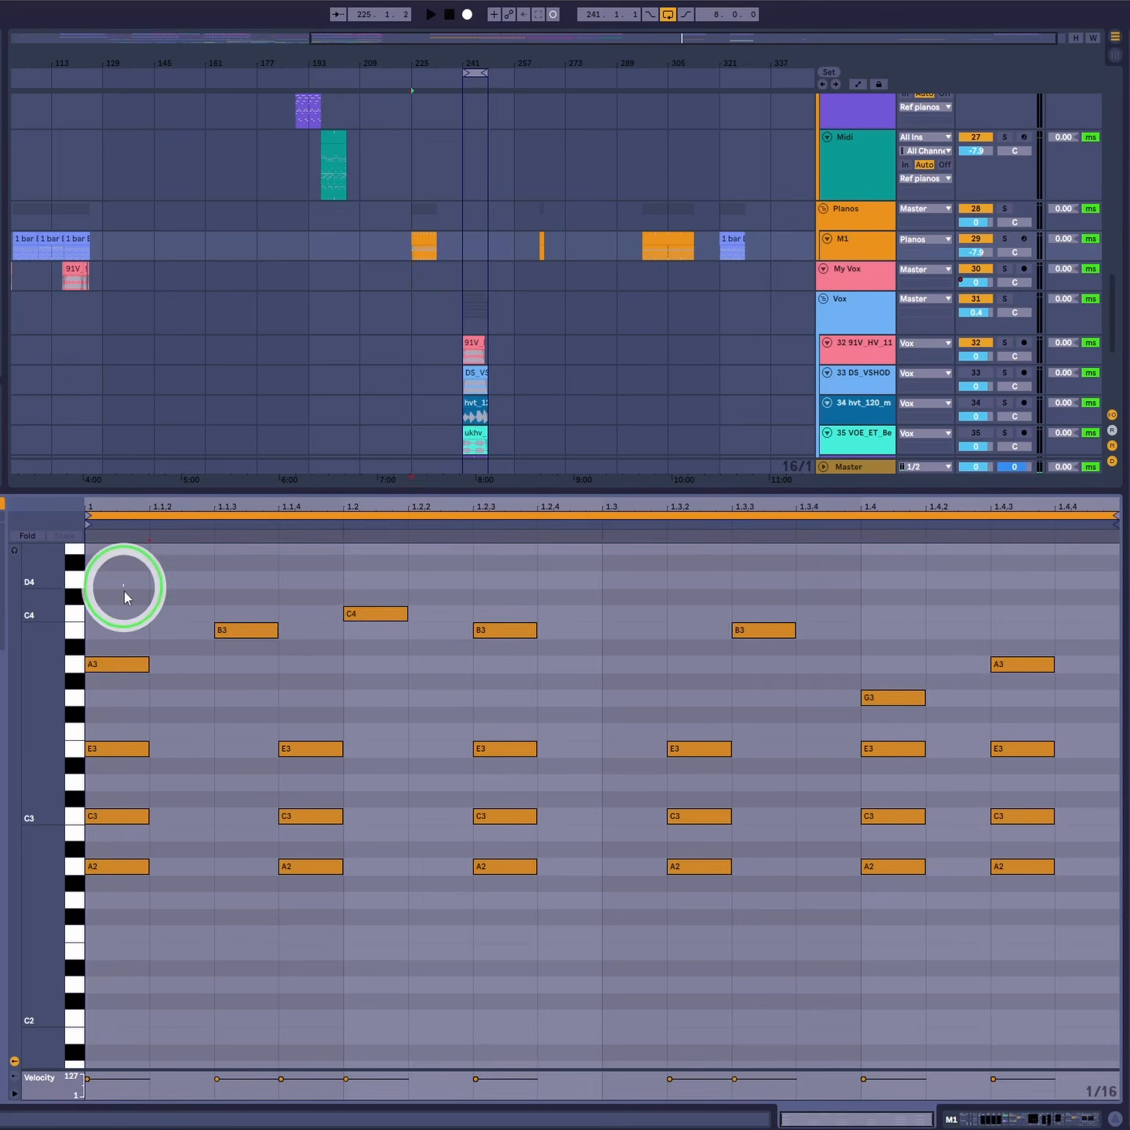
left_click_drag(124, 598, 1057, 718)
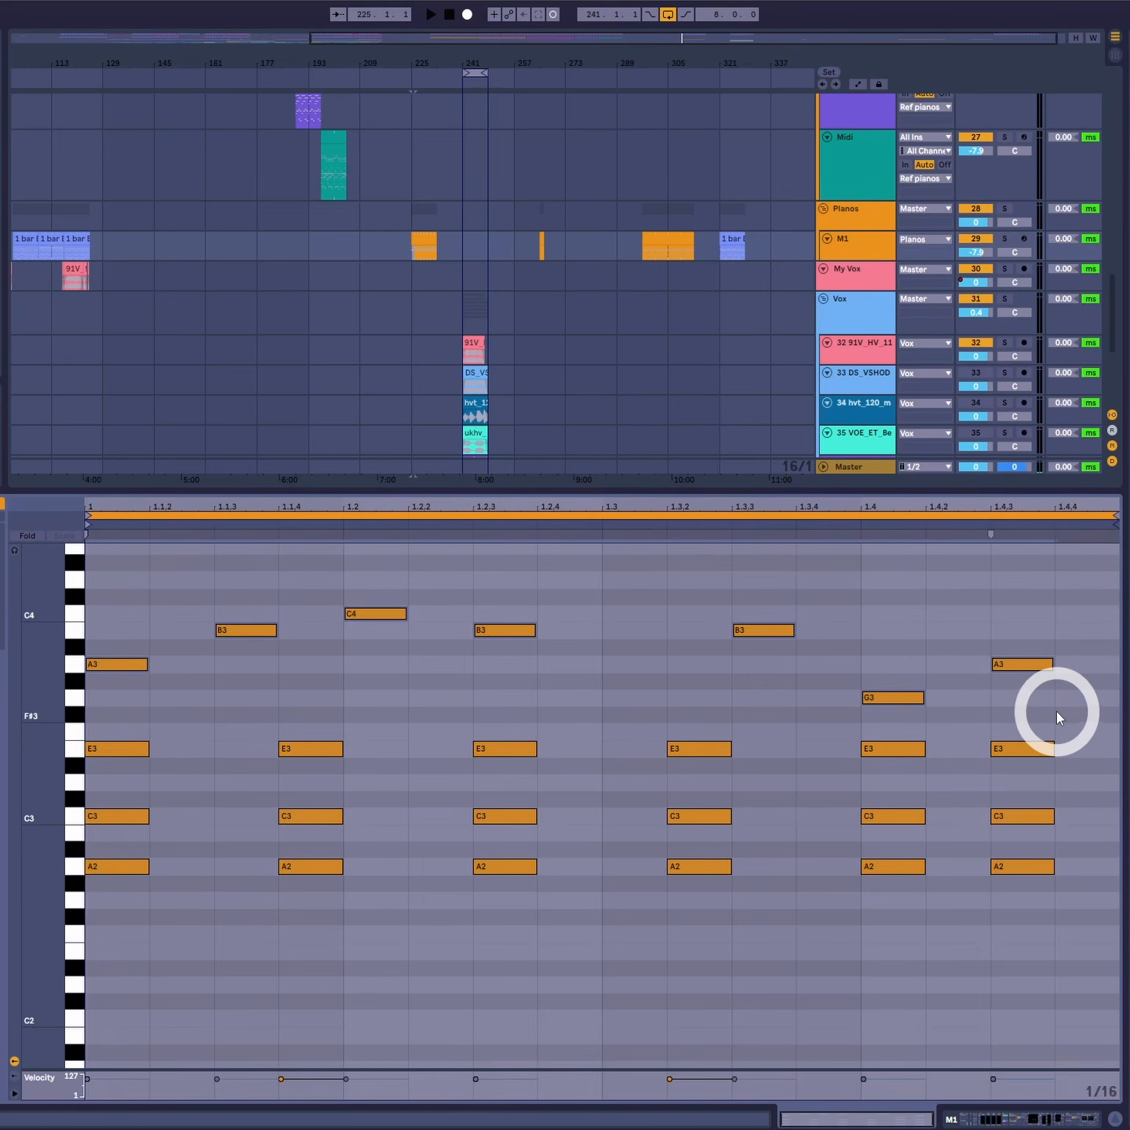
- Add bass notes: A1 at 1, 1.2, 1.3 and 1.4, B1 at 1.2 and 1.4, C2 at 1.1.3, 1.2.3, 1.3.3 and 1.4.3
scroll(605, 835, "down", 3)
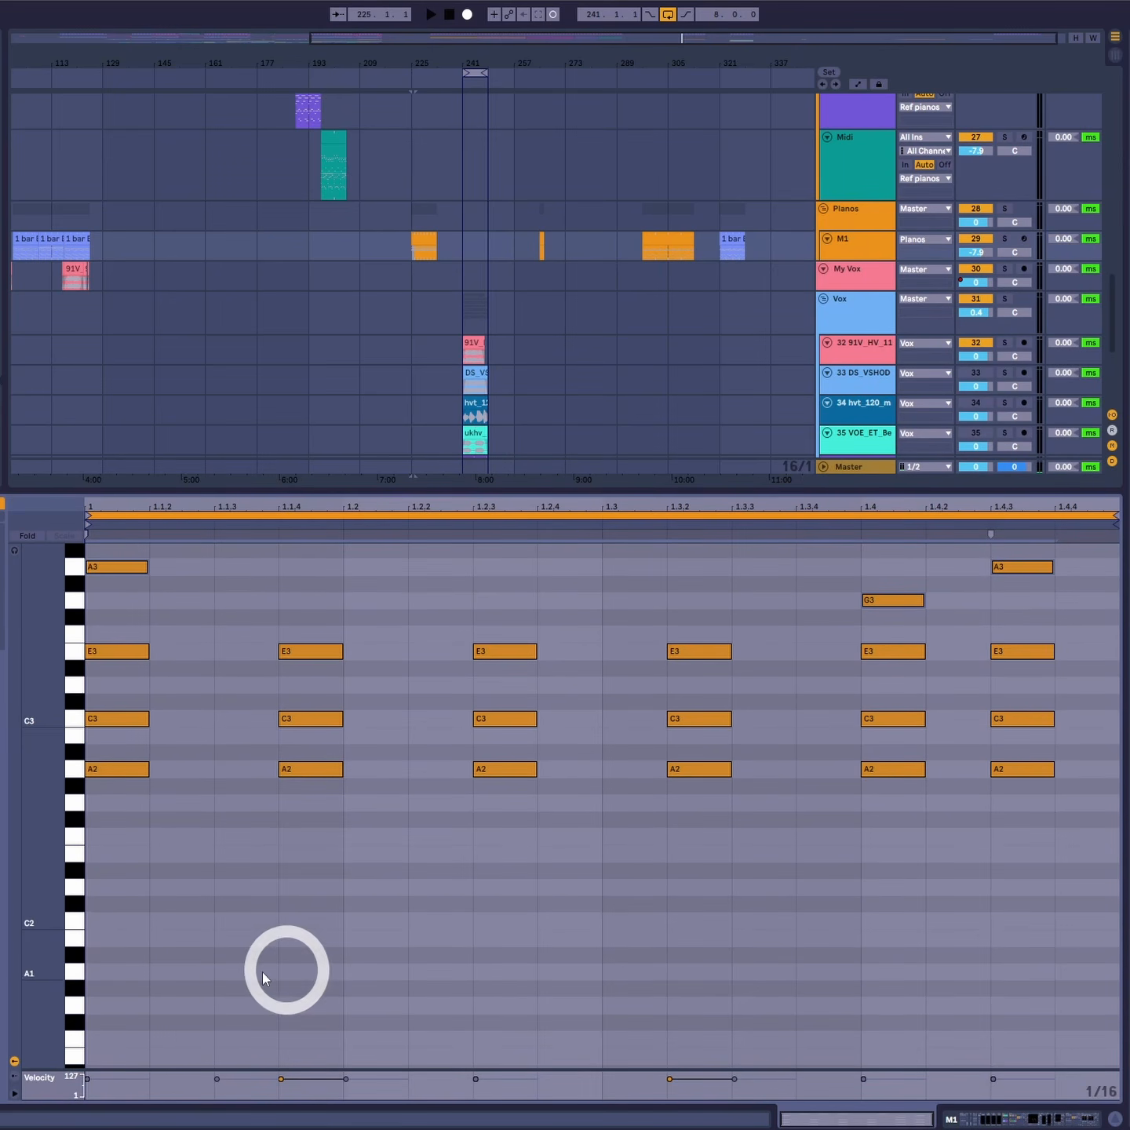
double_click(140, 968)
double_click(389, 973)
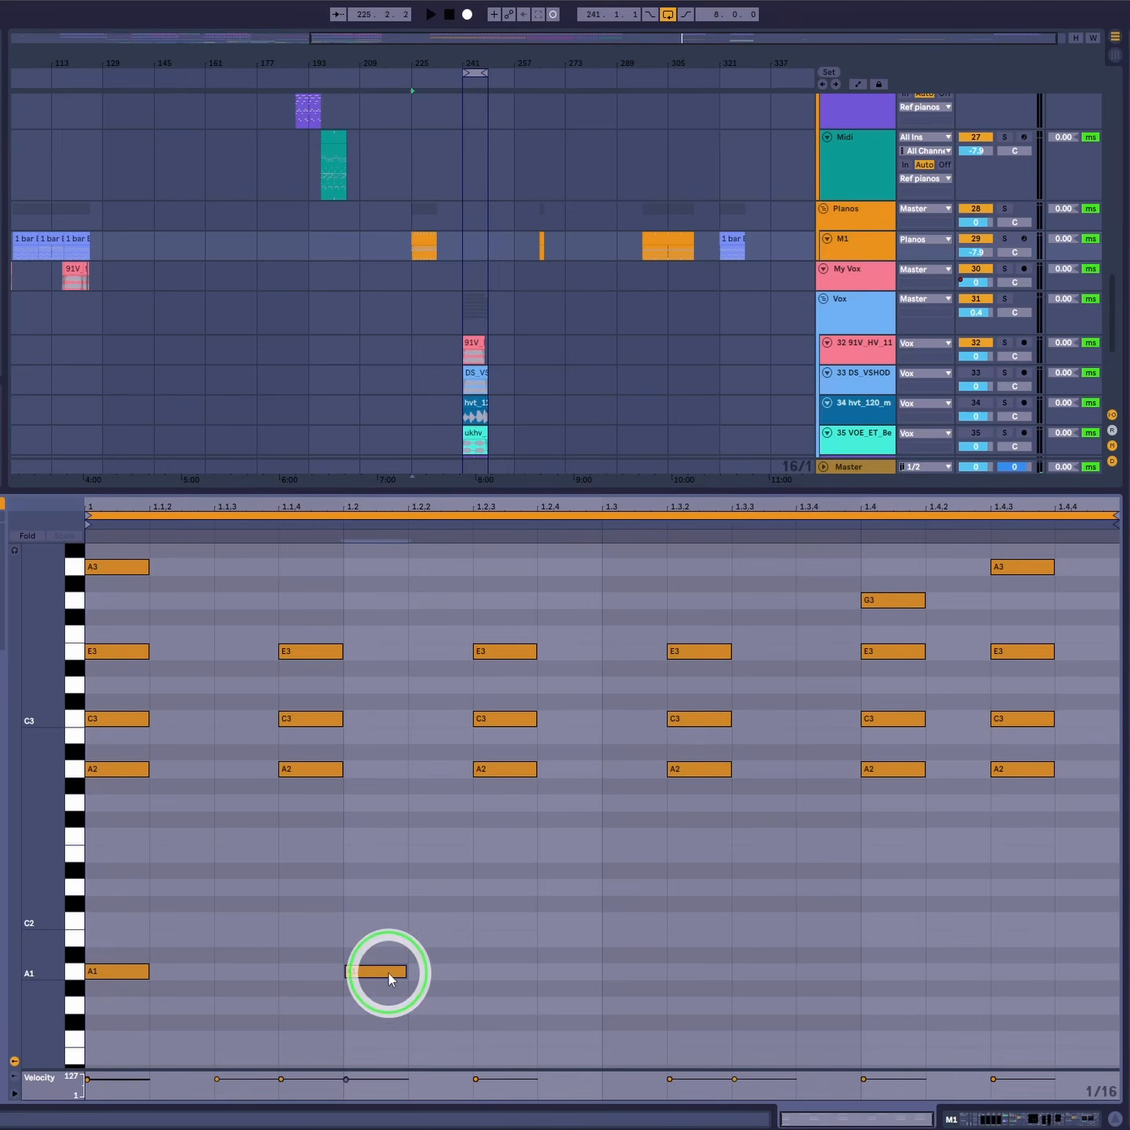
double_click(663, 974)
double_click(909, 971)
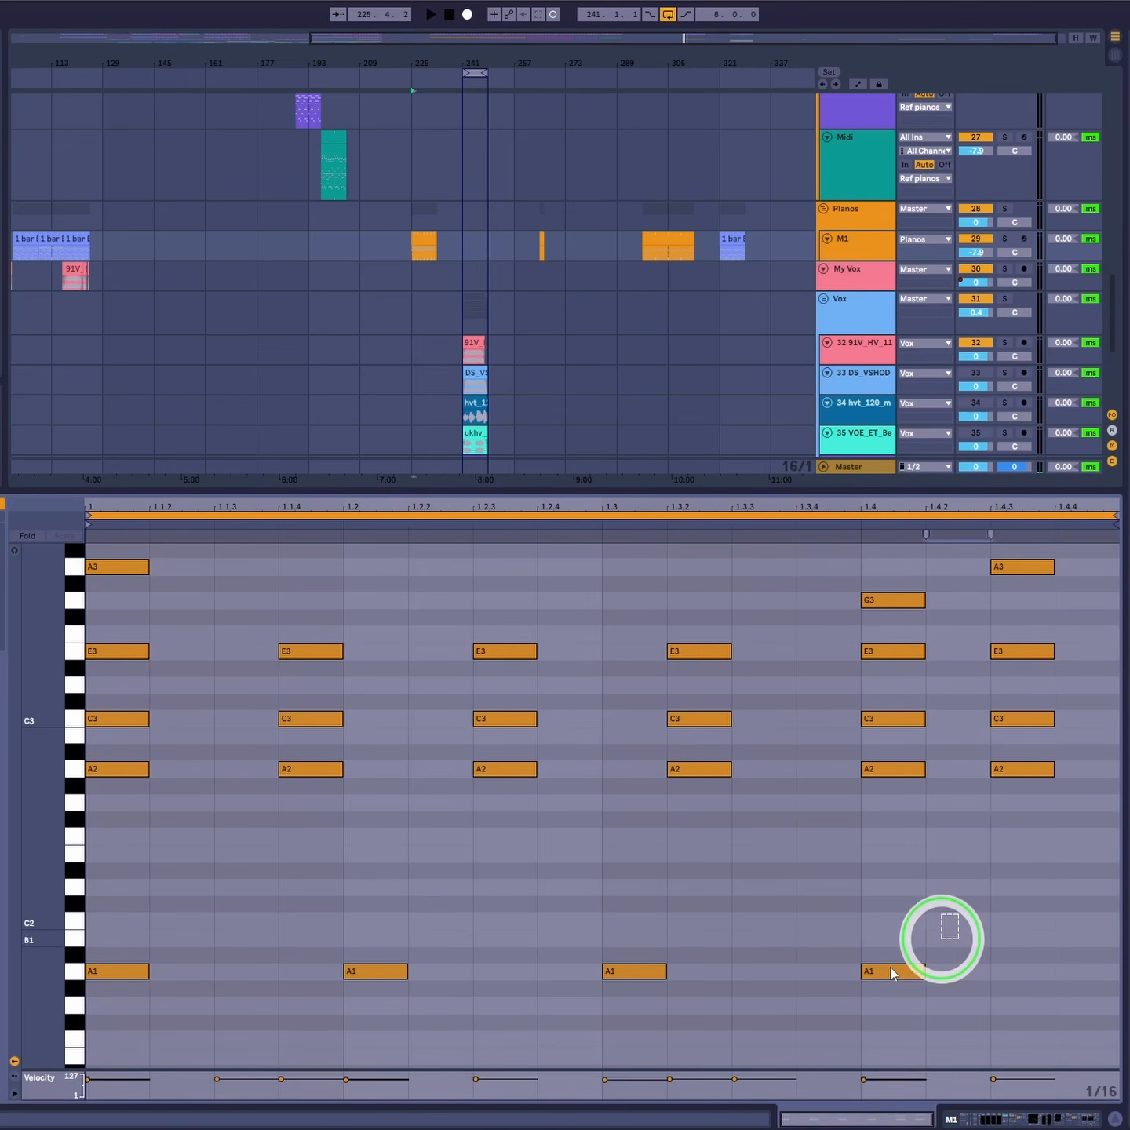
double_click(399, 939)
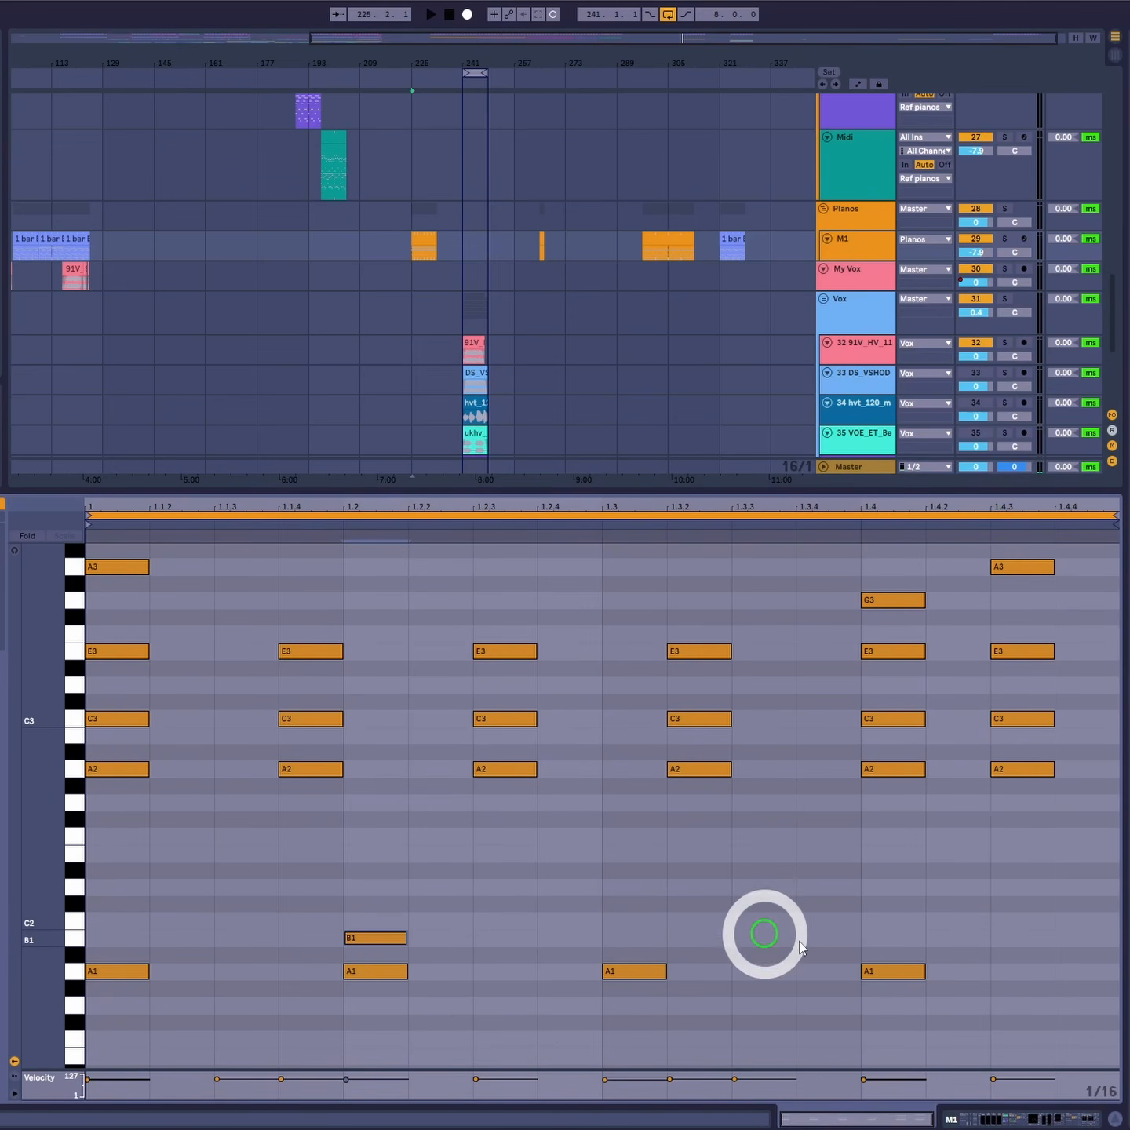
double_click(1012, 923)
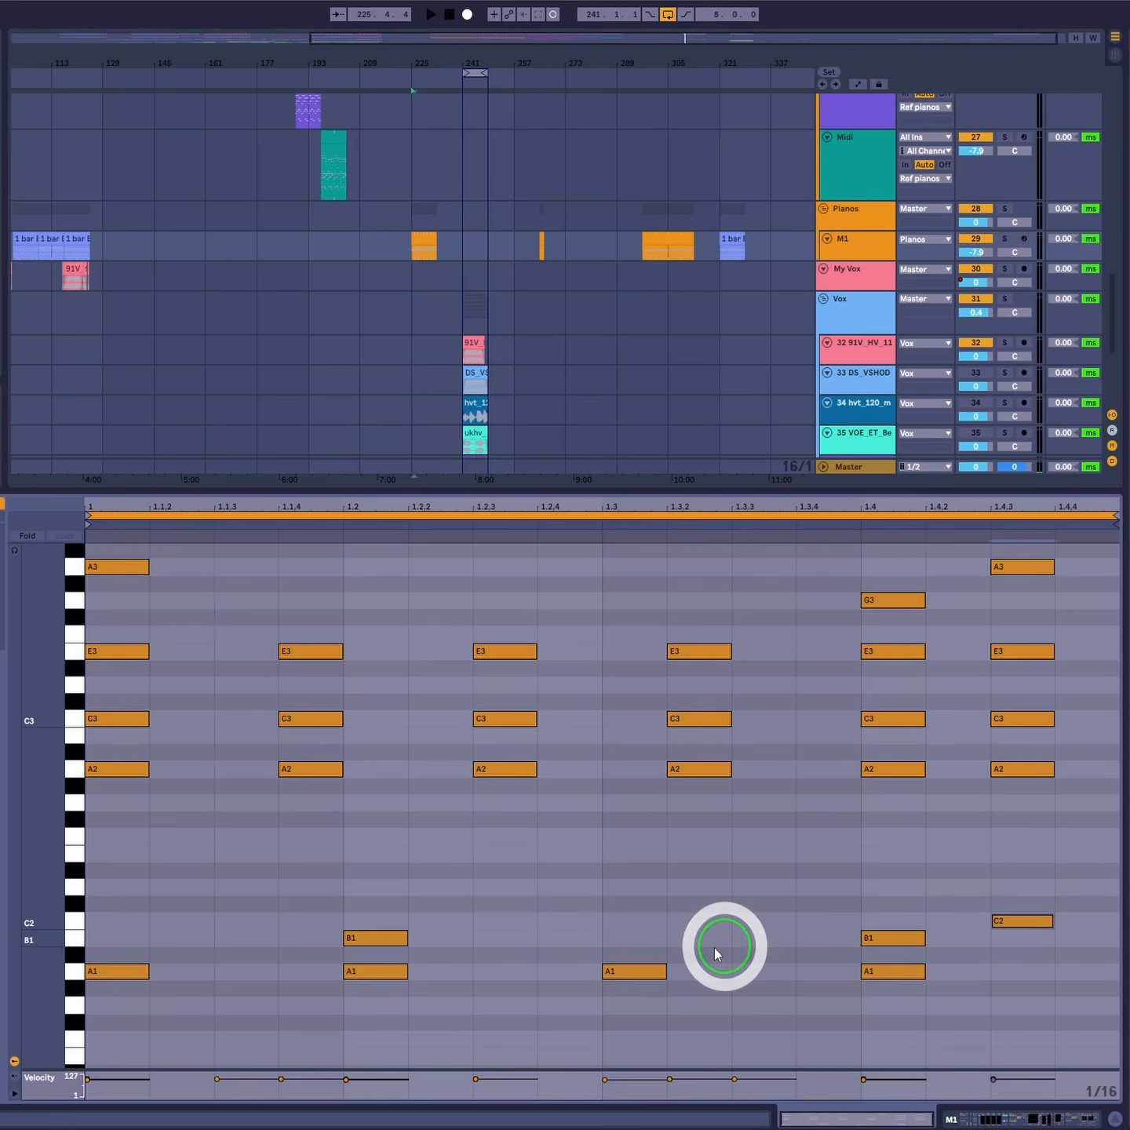
double_click(766, 927)
double_click(515, 928)
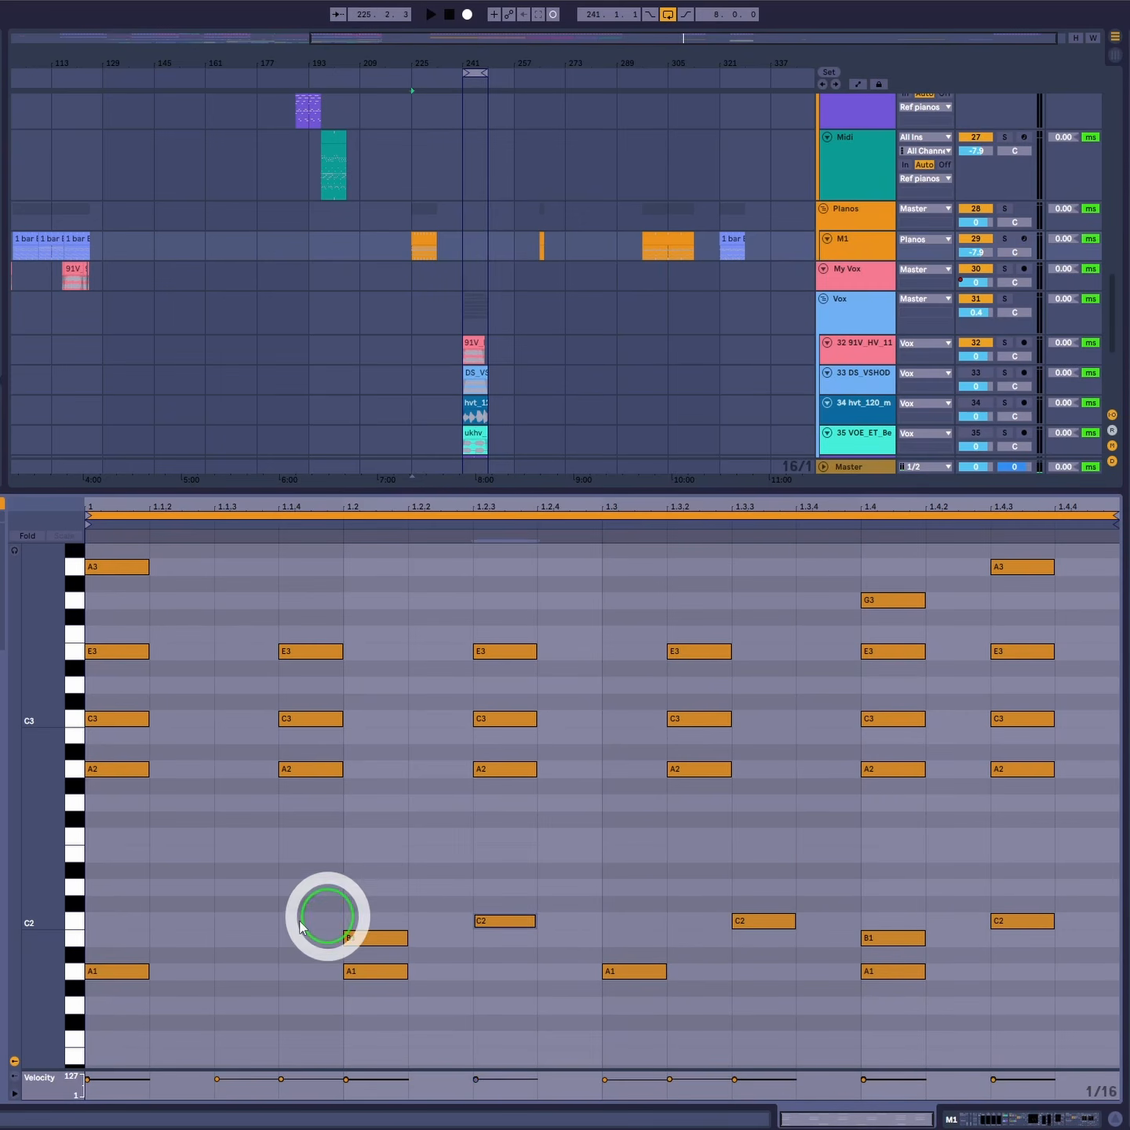
double_click(248, 922)
left_click(1094, 921)
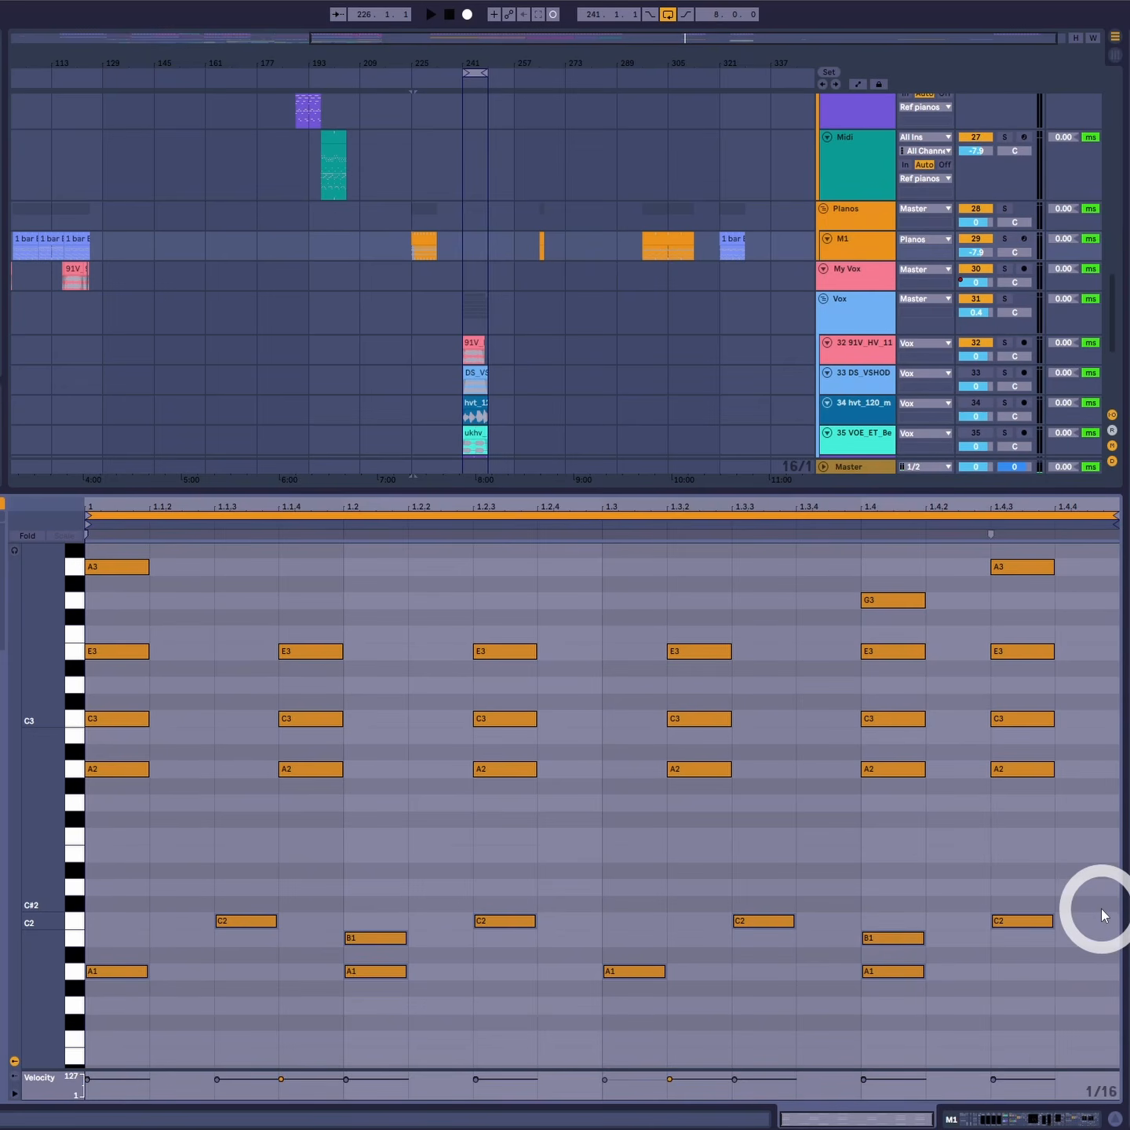
- Select the new bass notes below the chords and mute them
left_click_drag(1102, 907, 0, 1027)
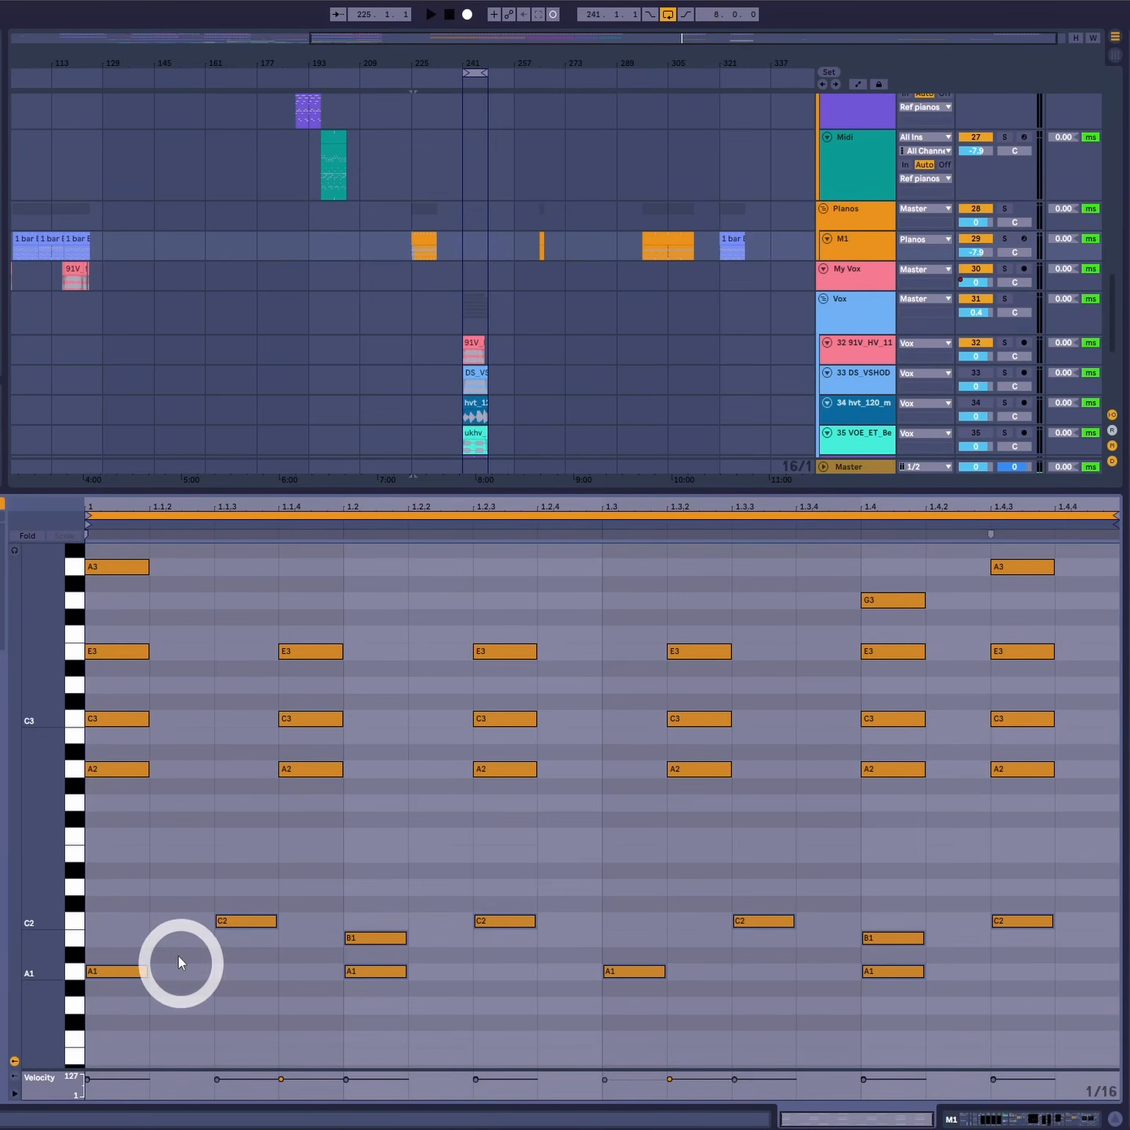
left_click_drag(128, 907, 959, 1033)
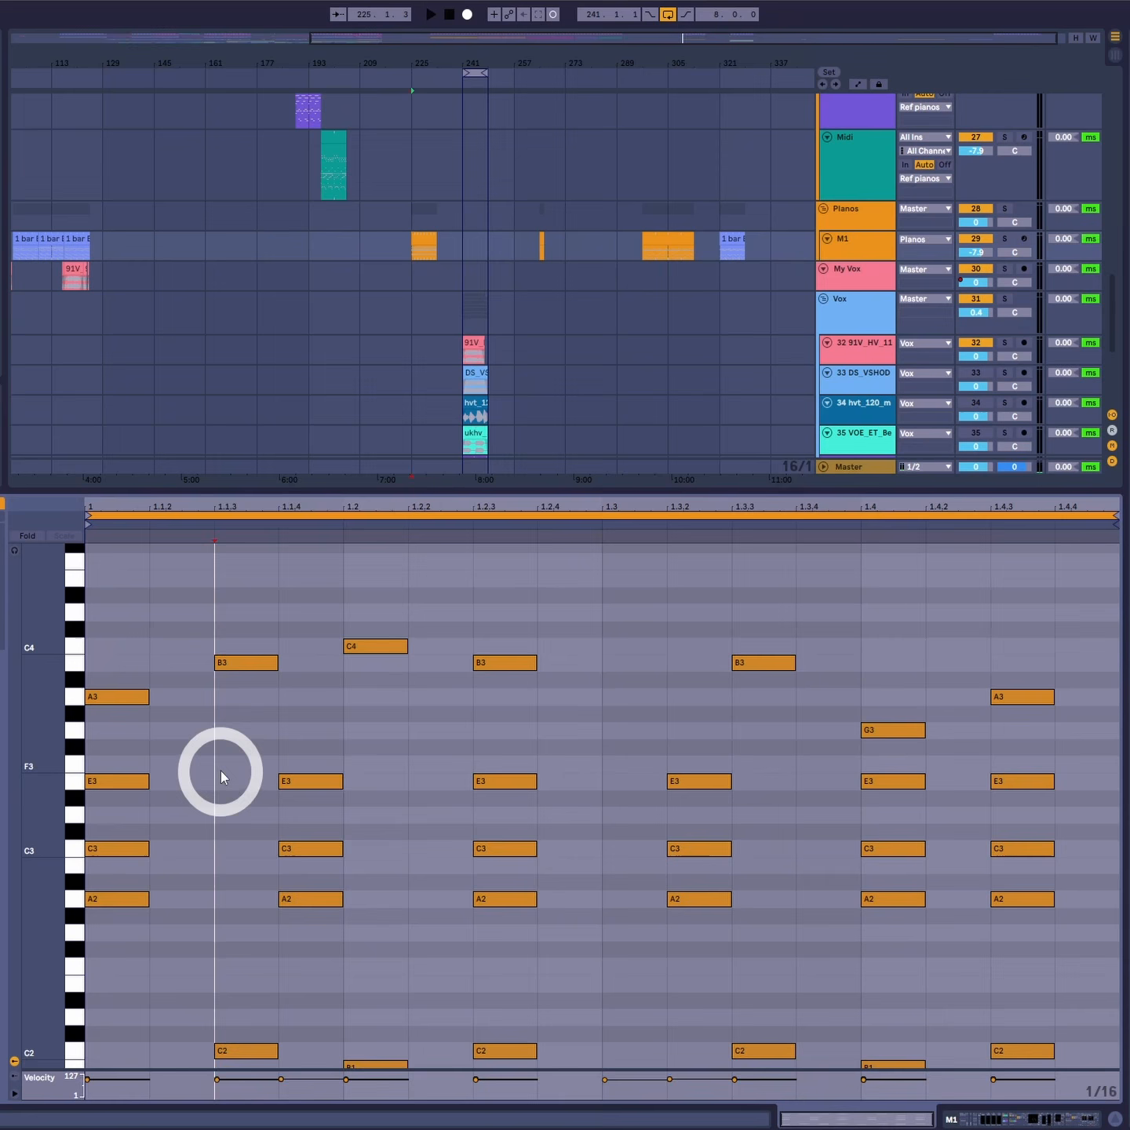
left_click_drag(230, 754, 372, 933)
left_click_drag(491, 751, 581, 917)
left_click_drag(696, 767, 760, 917)
scroll(1107, 851, "down", 2)
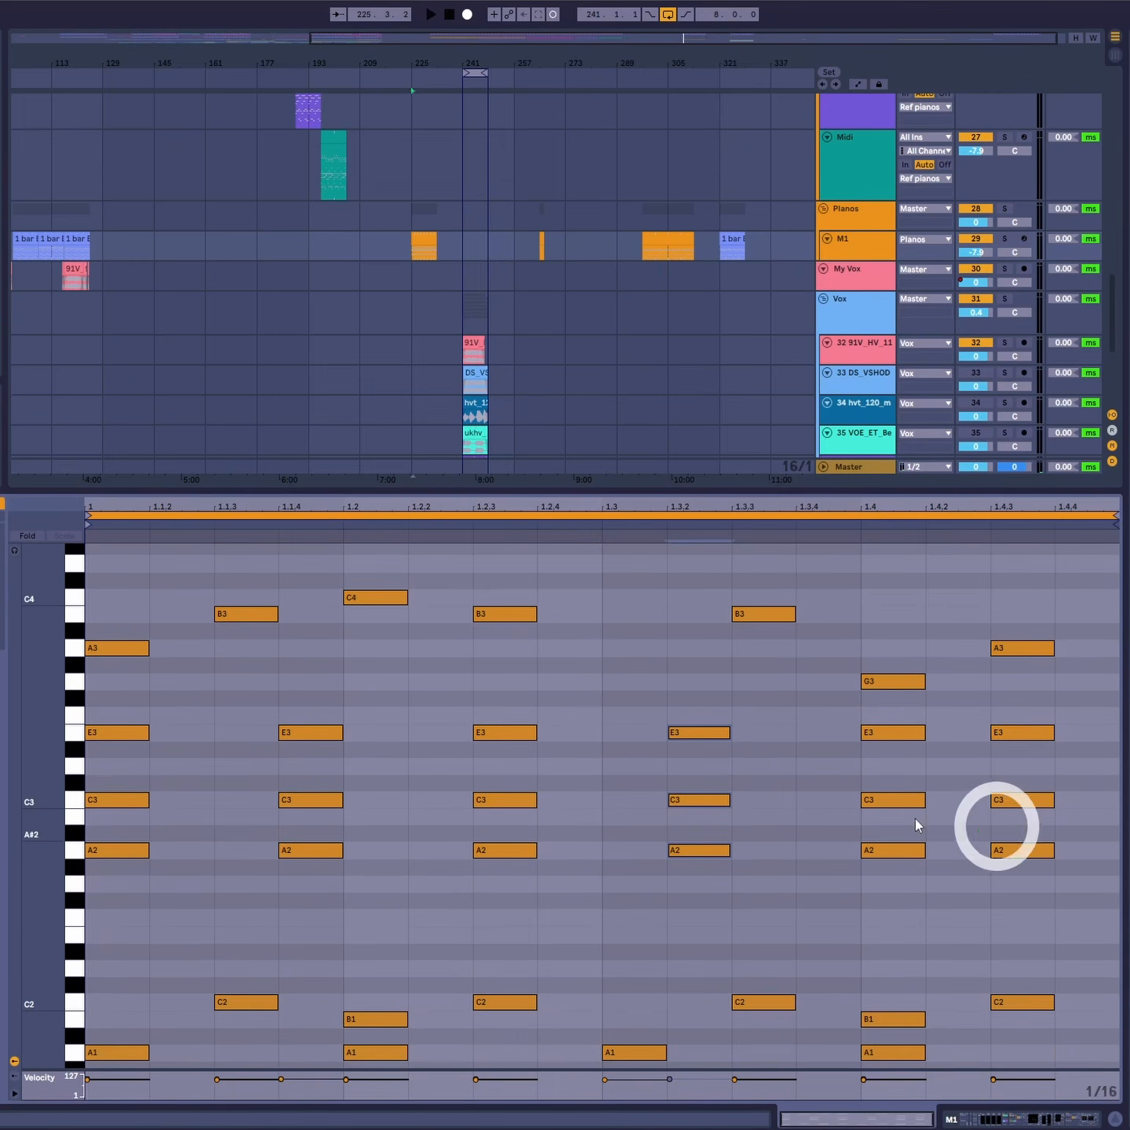
scroll(550, 989, "up", 5)
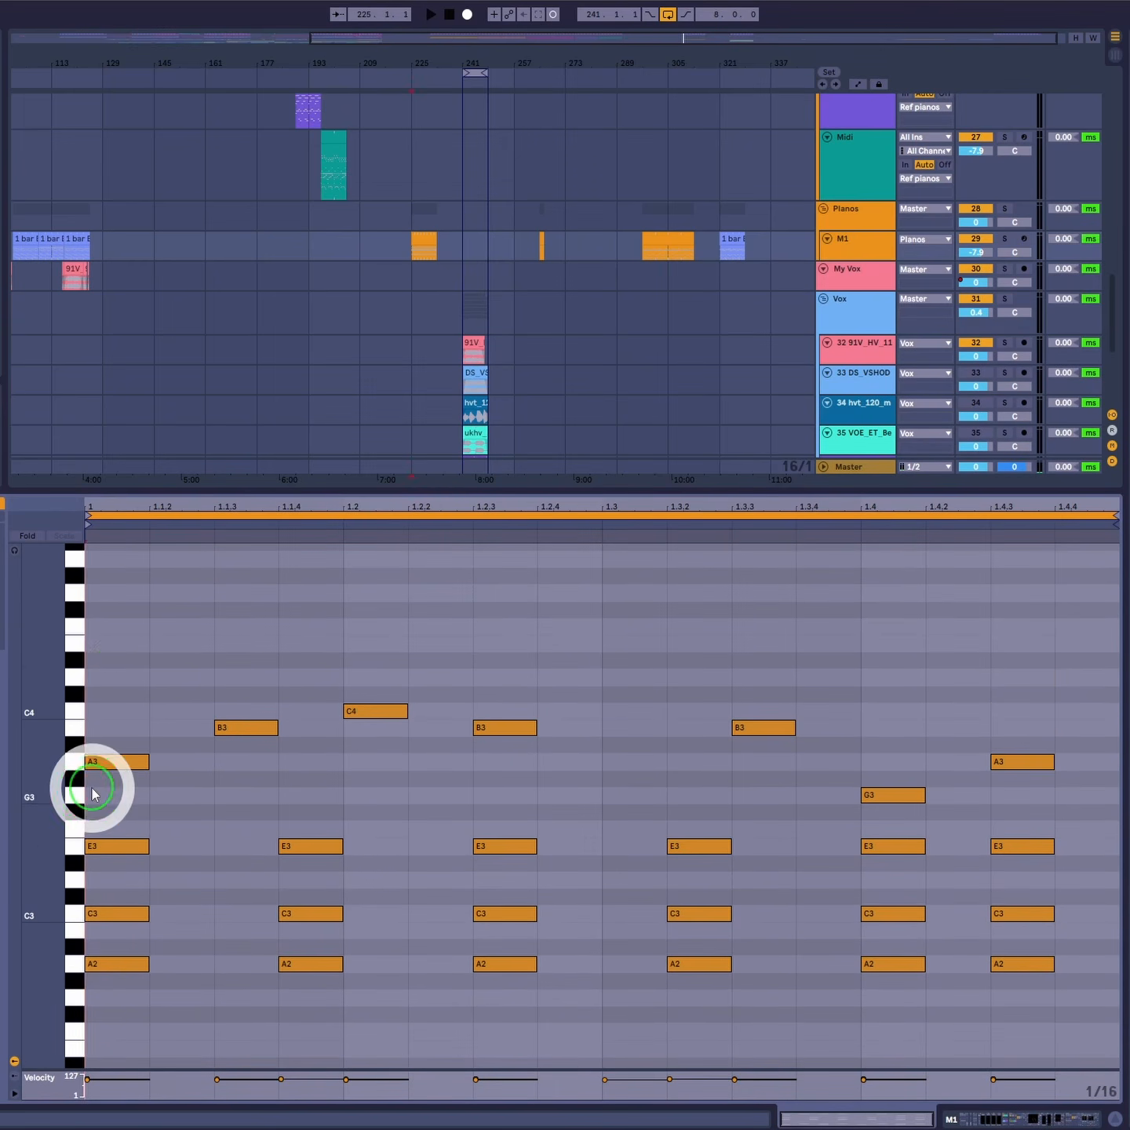
mouse_move(121, 661)
left_mouse_down()
mouse_move(981, 764)
mouse_move(964, 768)
left_mouse_up()
scroll(864, 788, "down", 10)
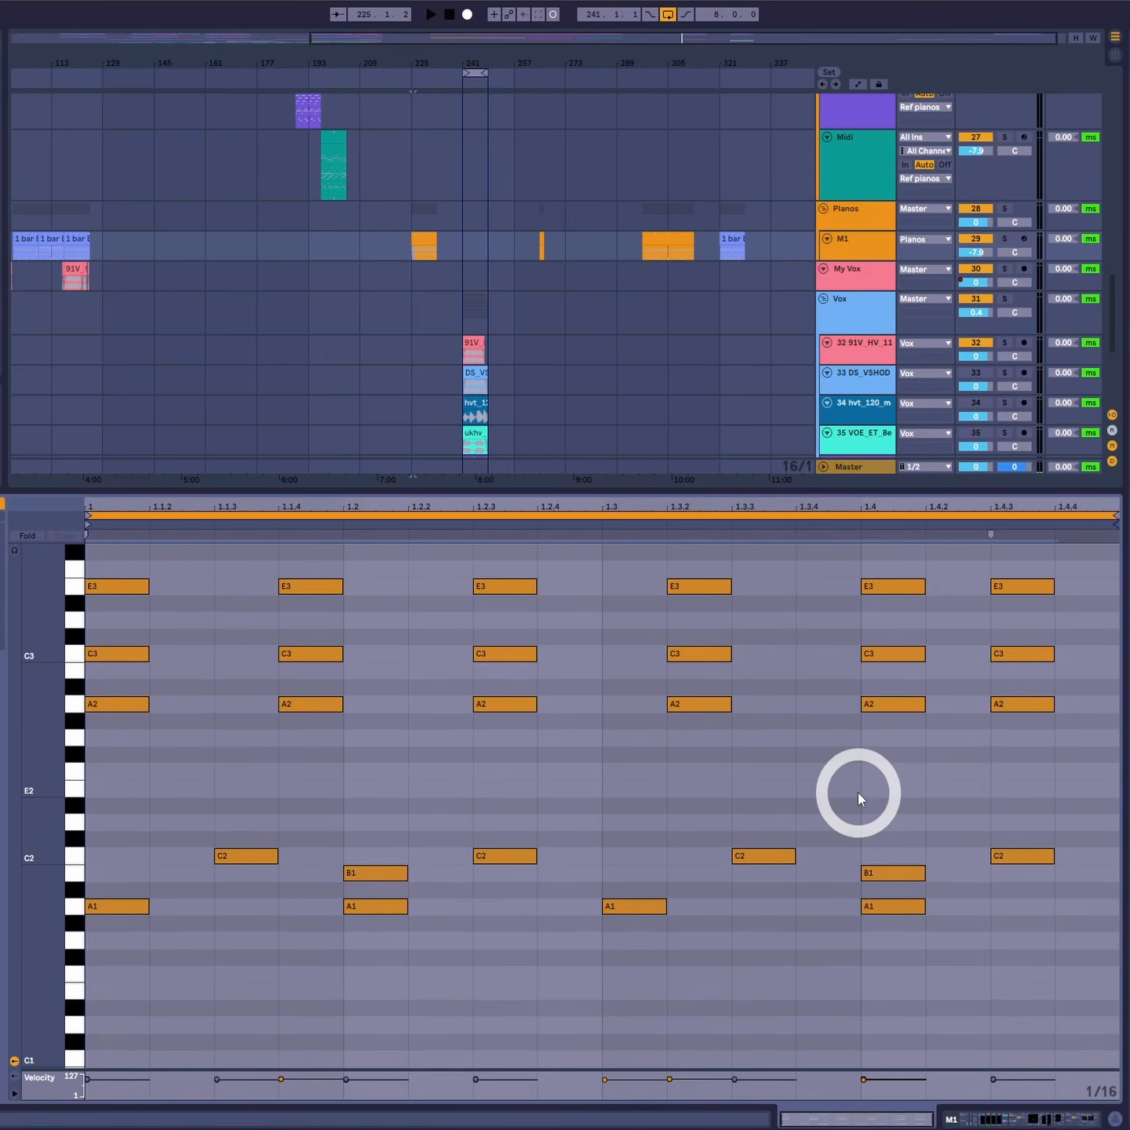
scroll(549, 876, "up", 1)
scroll(364, 899, "up", 5)
scroll(365, 899, "up", 1)
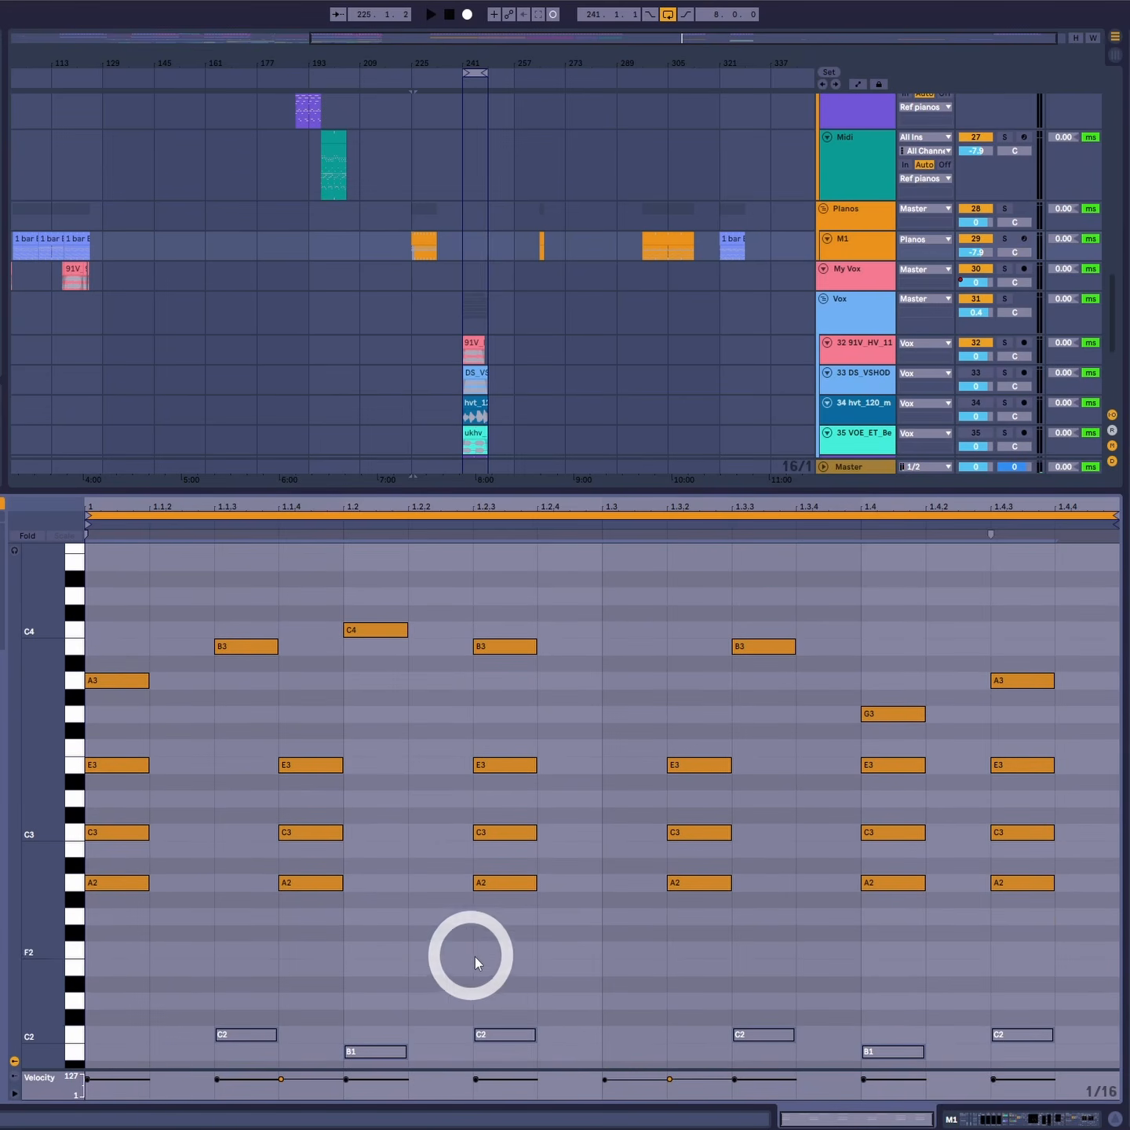
- Move the E3–C3–A2 chords so they start at 1, 1.1.3, 1.2.2, 1.3, 1.3.4 and 1.4.3
key("space")
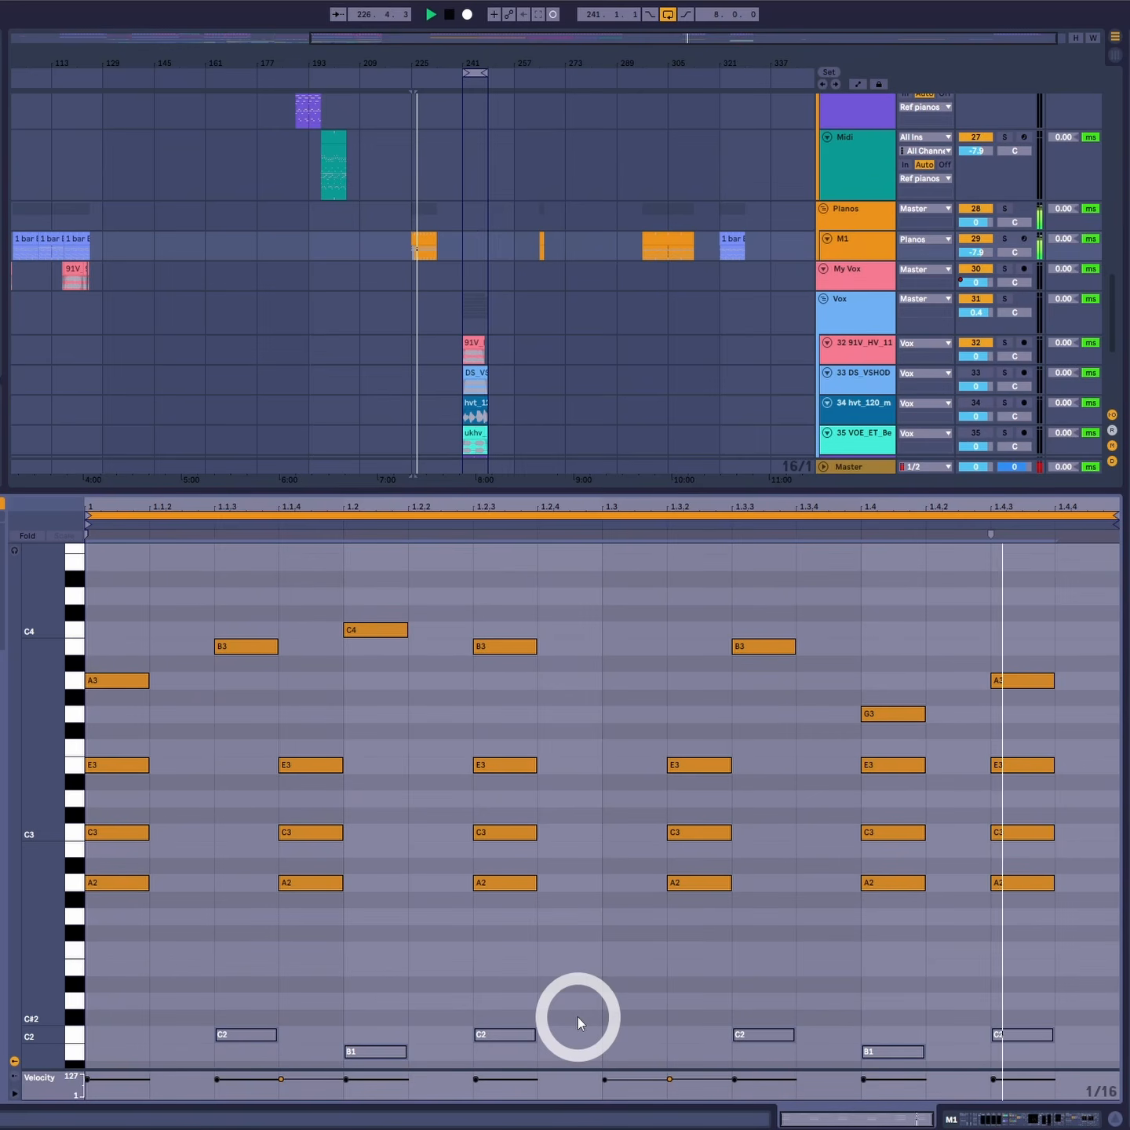
key("space")
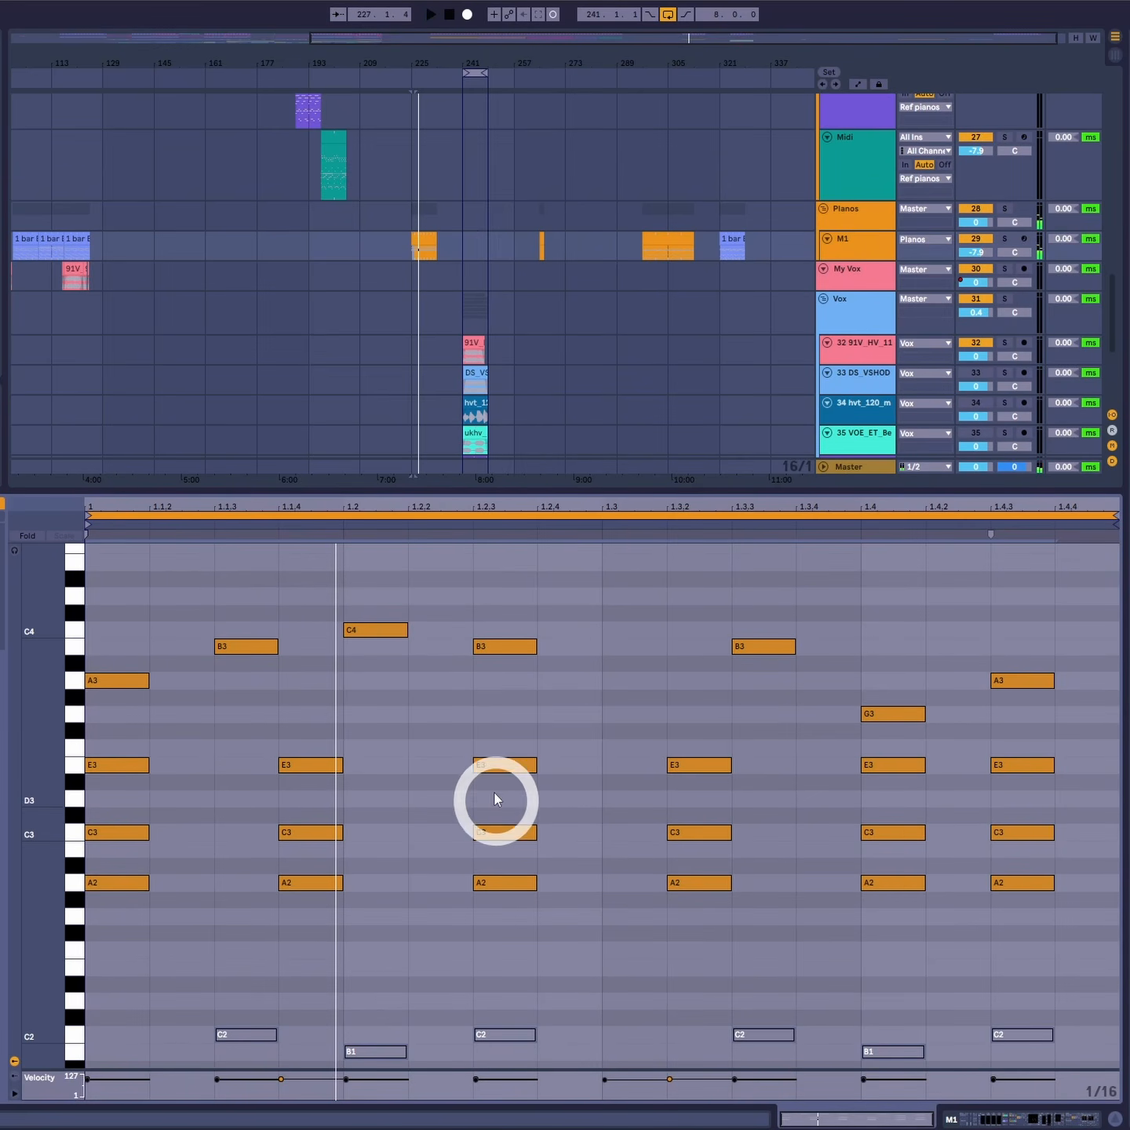
left_click(334, 793)
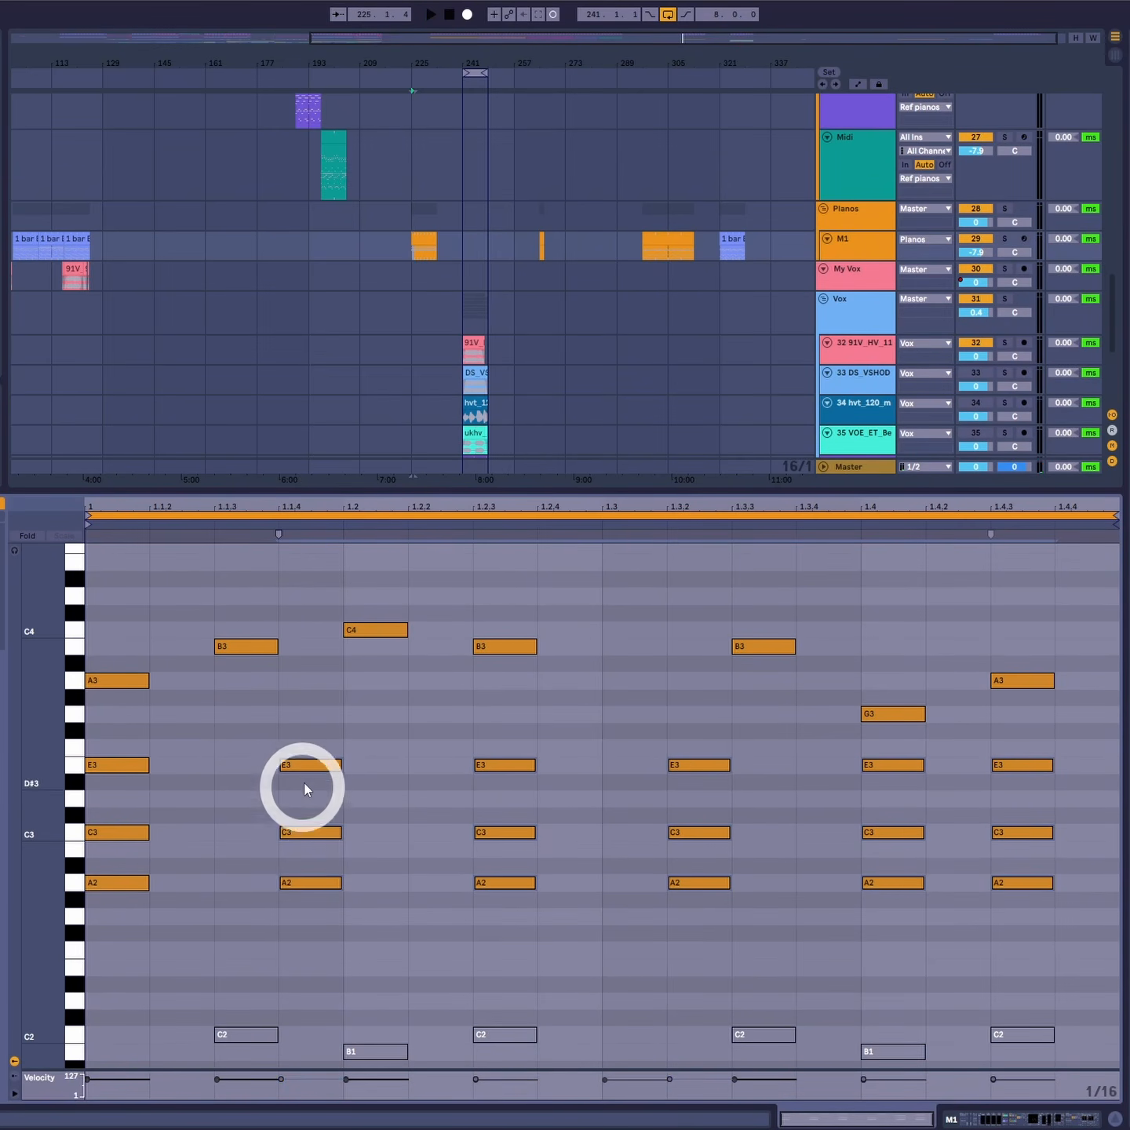
left_click_drag(315, 766, 247, 774)
left_click_drag(117, 618, 328, 931)
left_click_drag(380, 713, 553, 964)
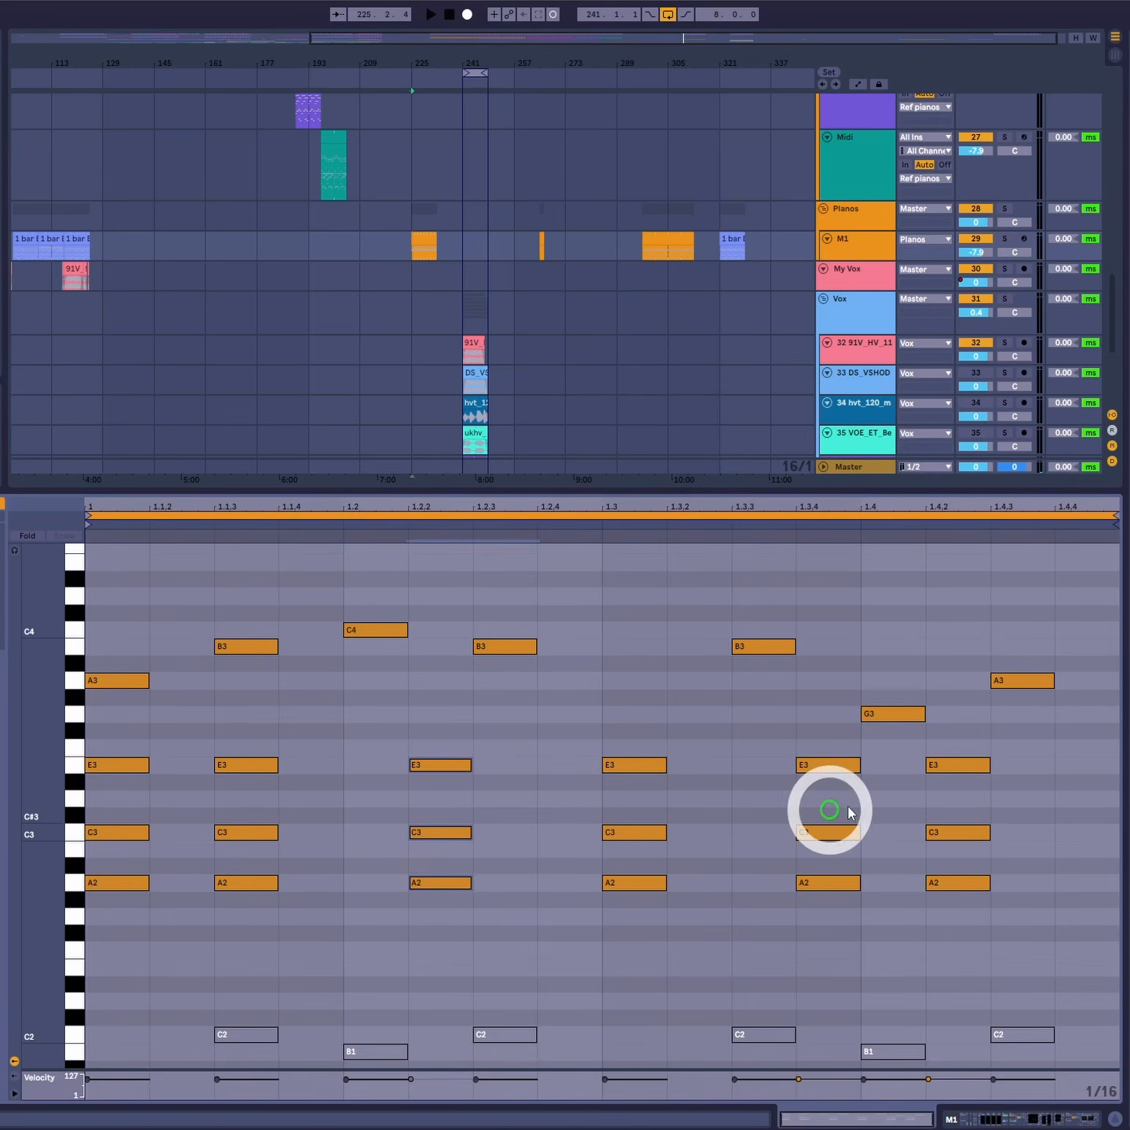
left_click_drag(929, 750, 1023, 883)
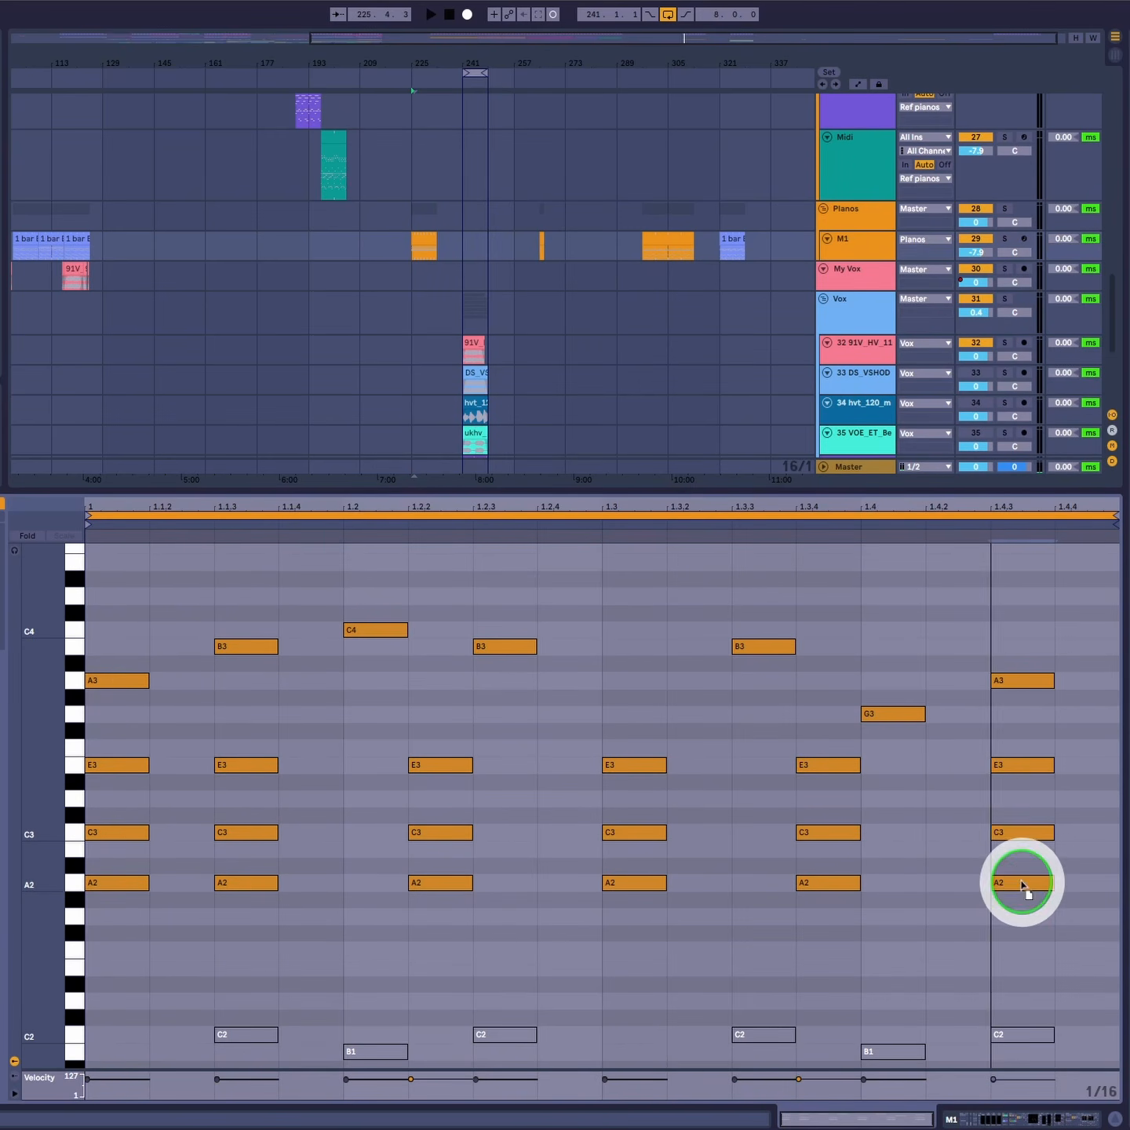
- Play the clip and select groups of the top-voice notes to review the rhythm
key("space")
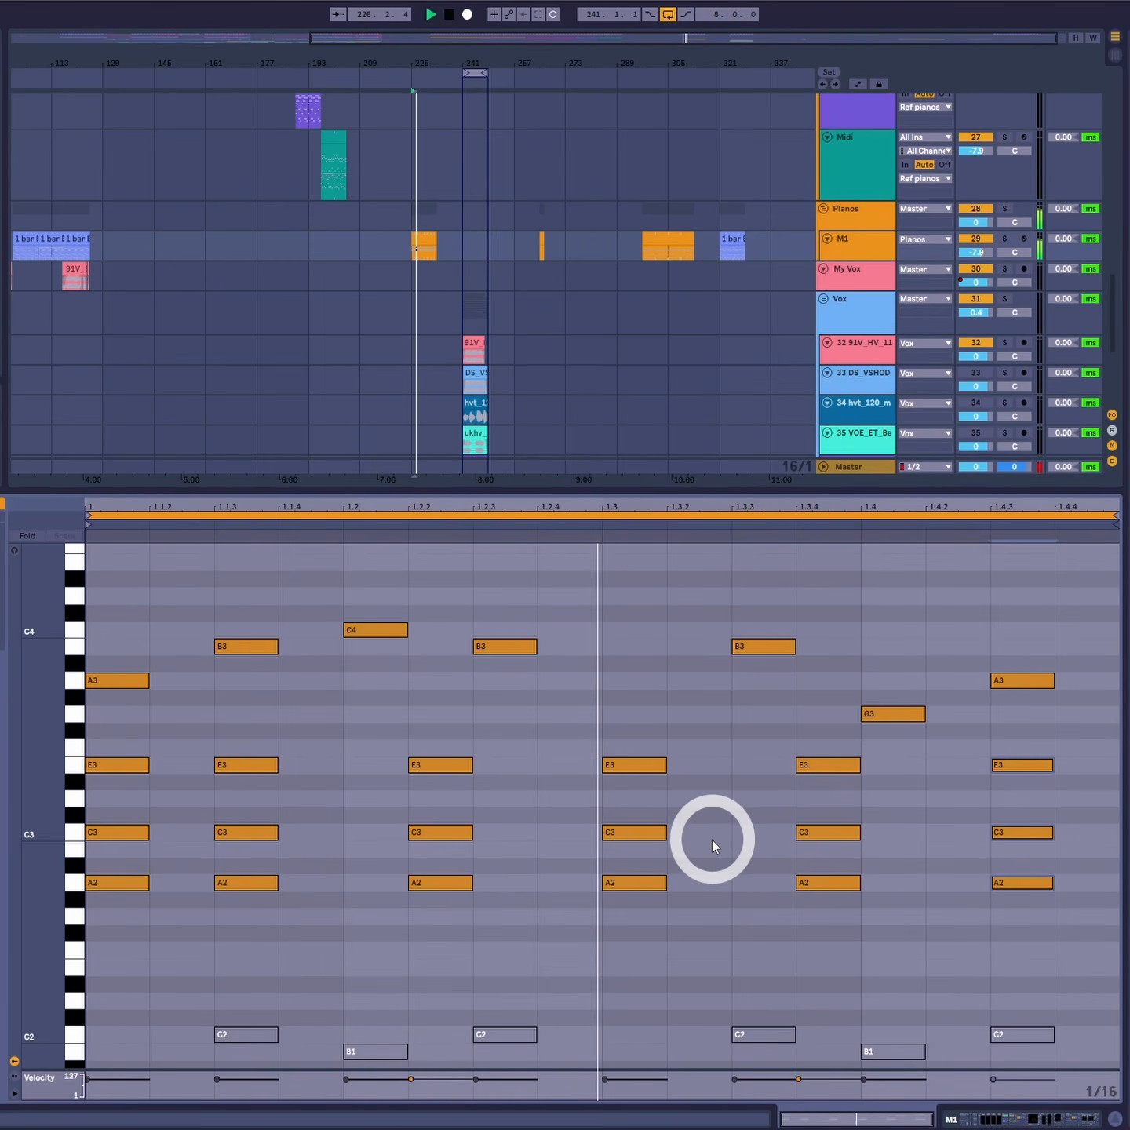
key("space")
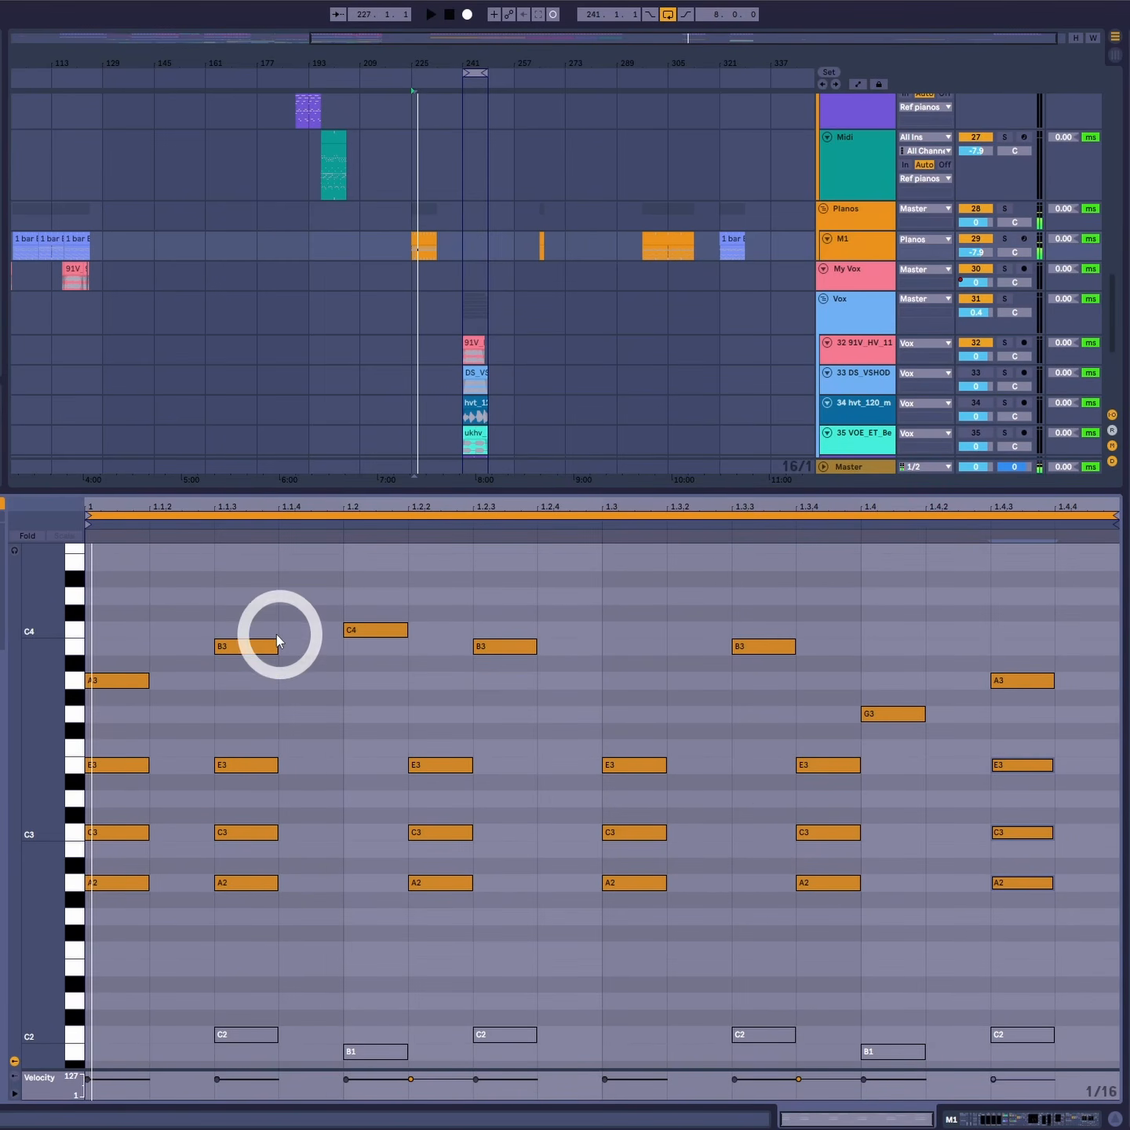
left_click_drag(529, 601, 557, 710)
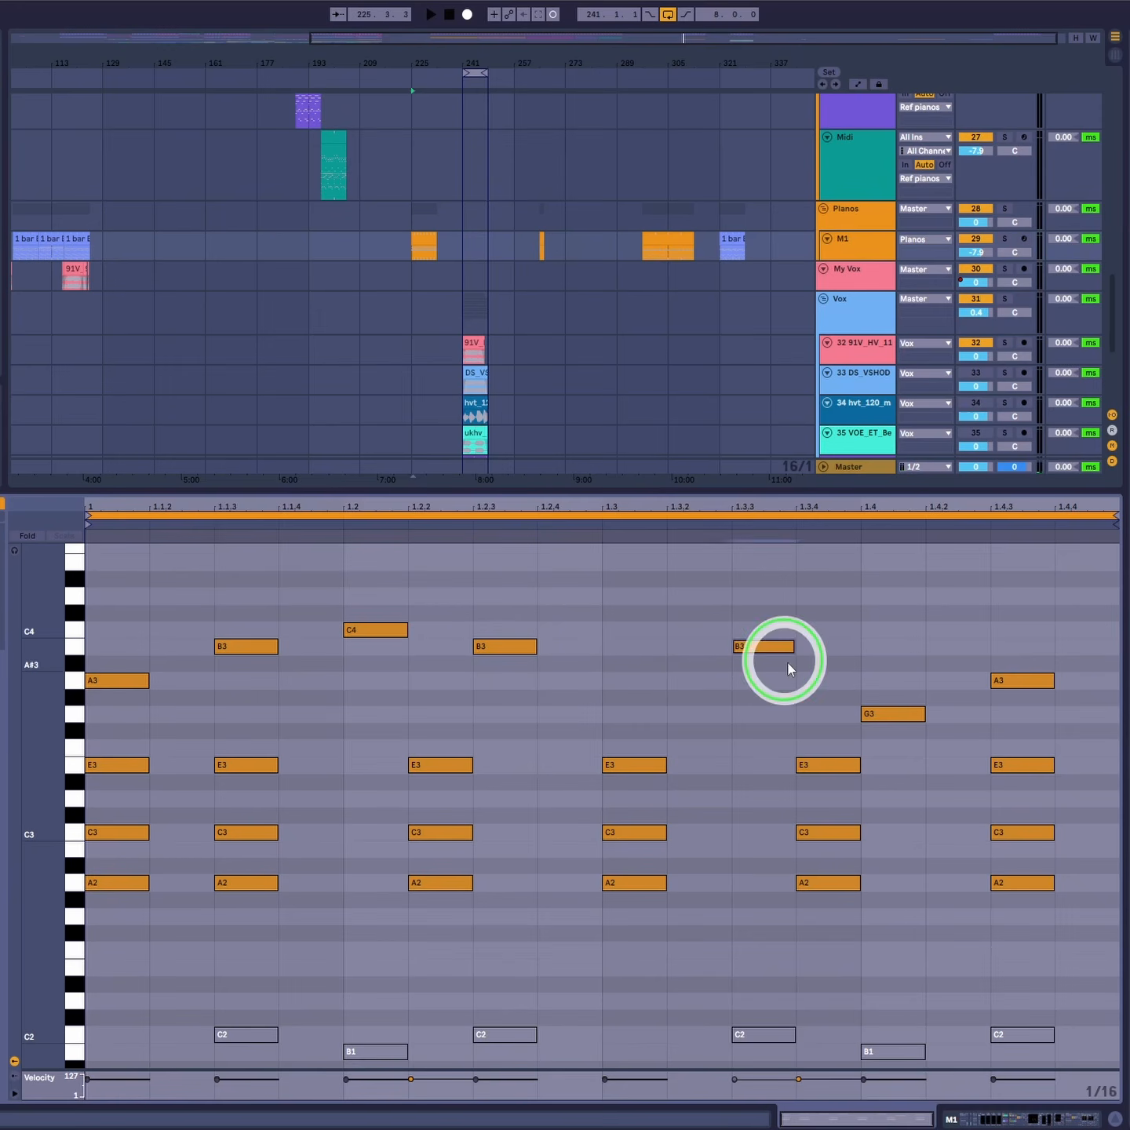
left_click_drag(788, 663, 929, 802)
left_click(1054, 617)
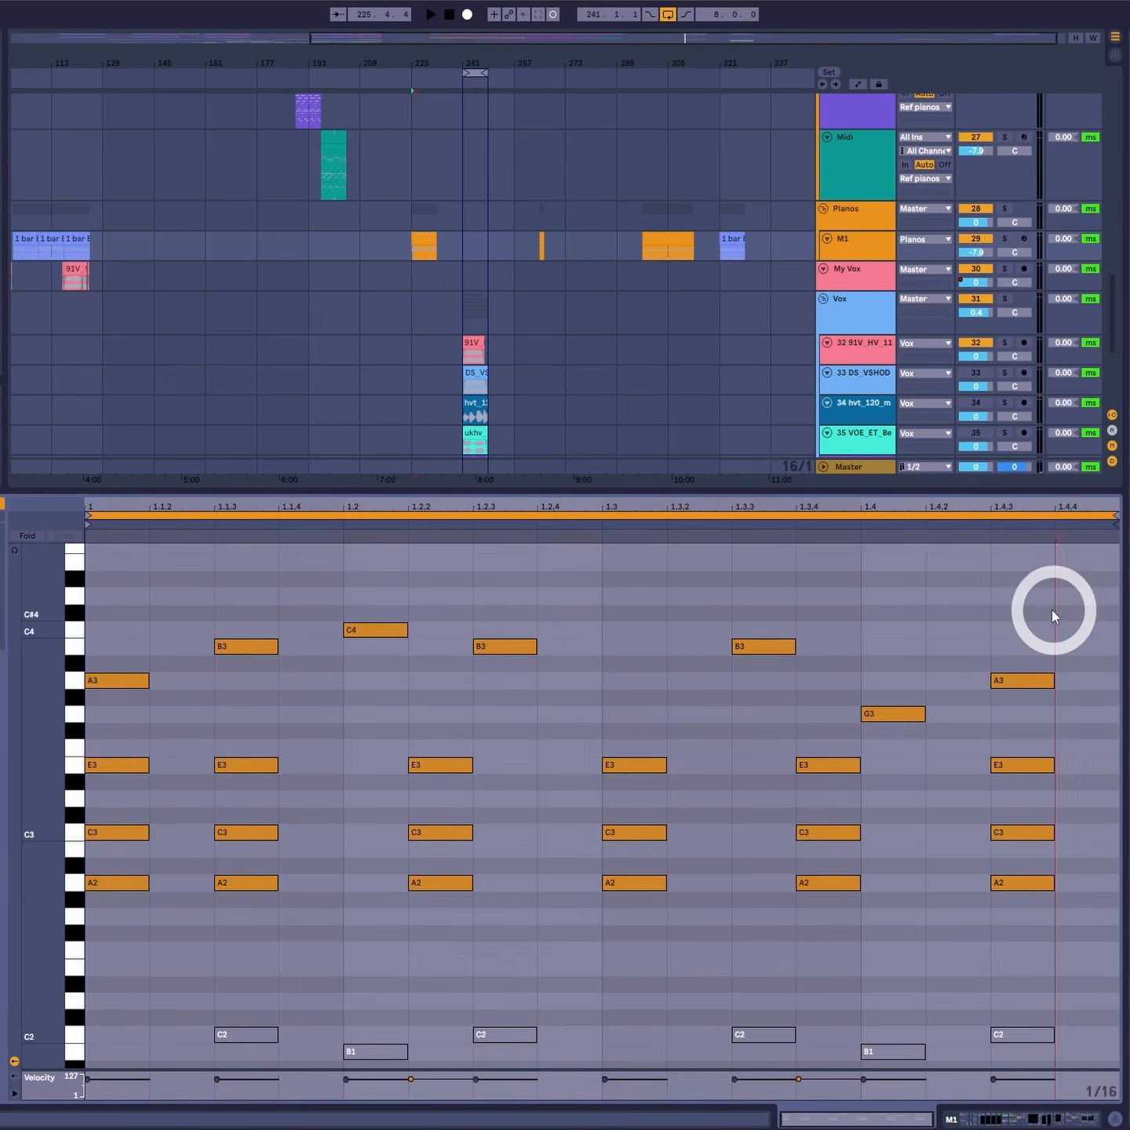
- Rearrange the top-voice notes so C4 starts at 1.2.2, B3 at 1.2.4, A3 at 1.3.3 and G3 at 1.3.4
left_click_drag(1055, 617, 89, 726)
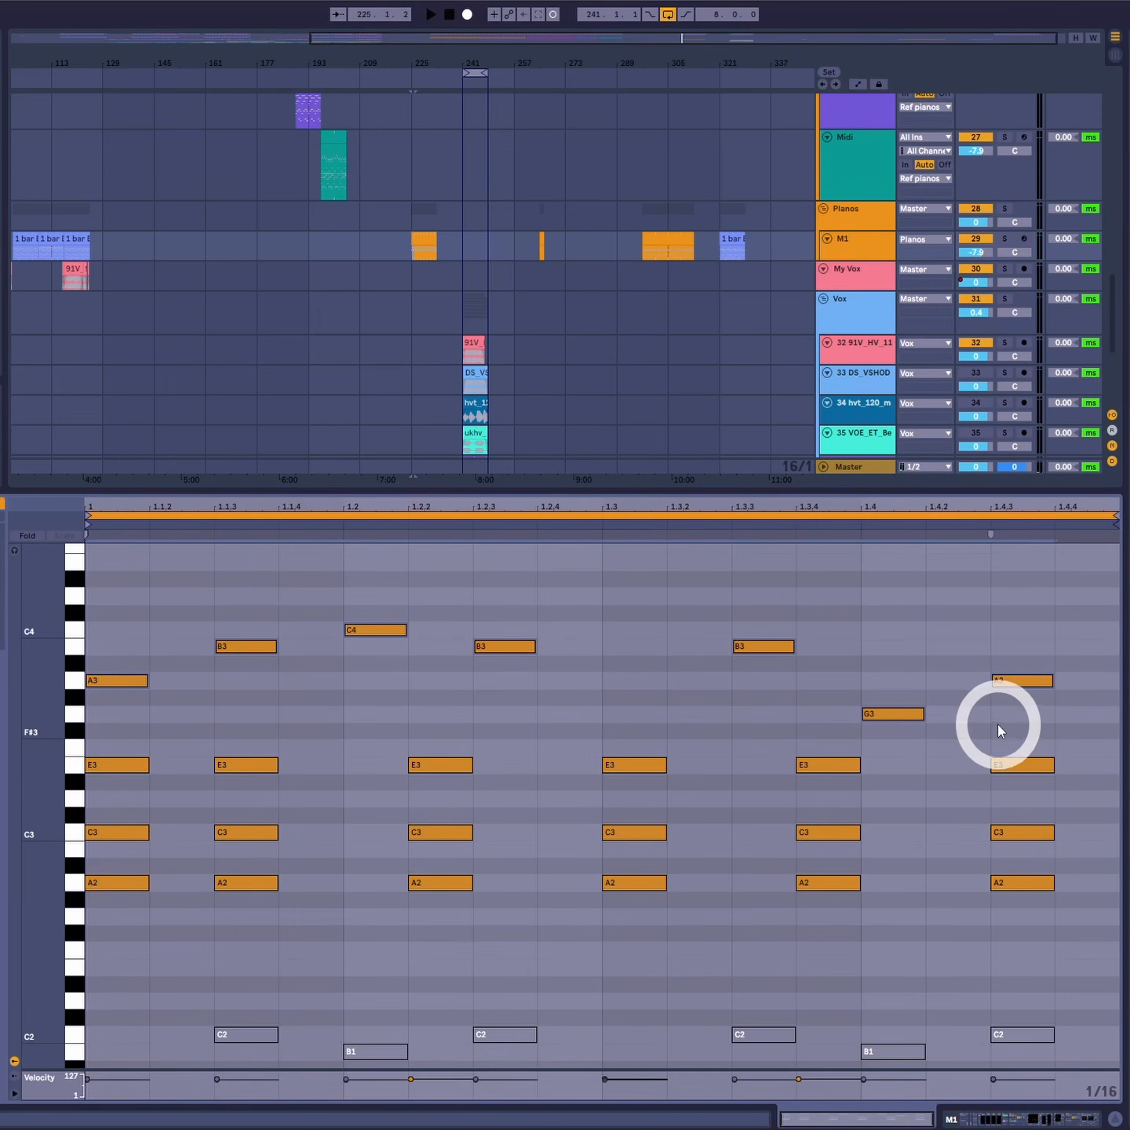
left_click_drag(1070, 752, 88, 938)
left_click(1009, 844)
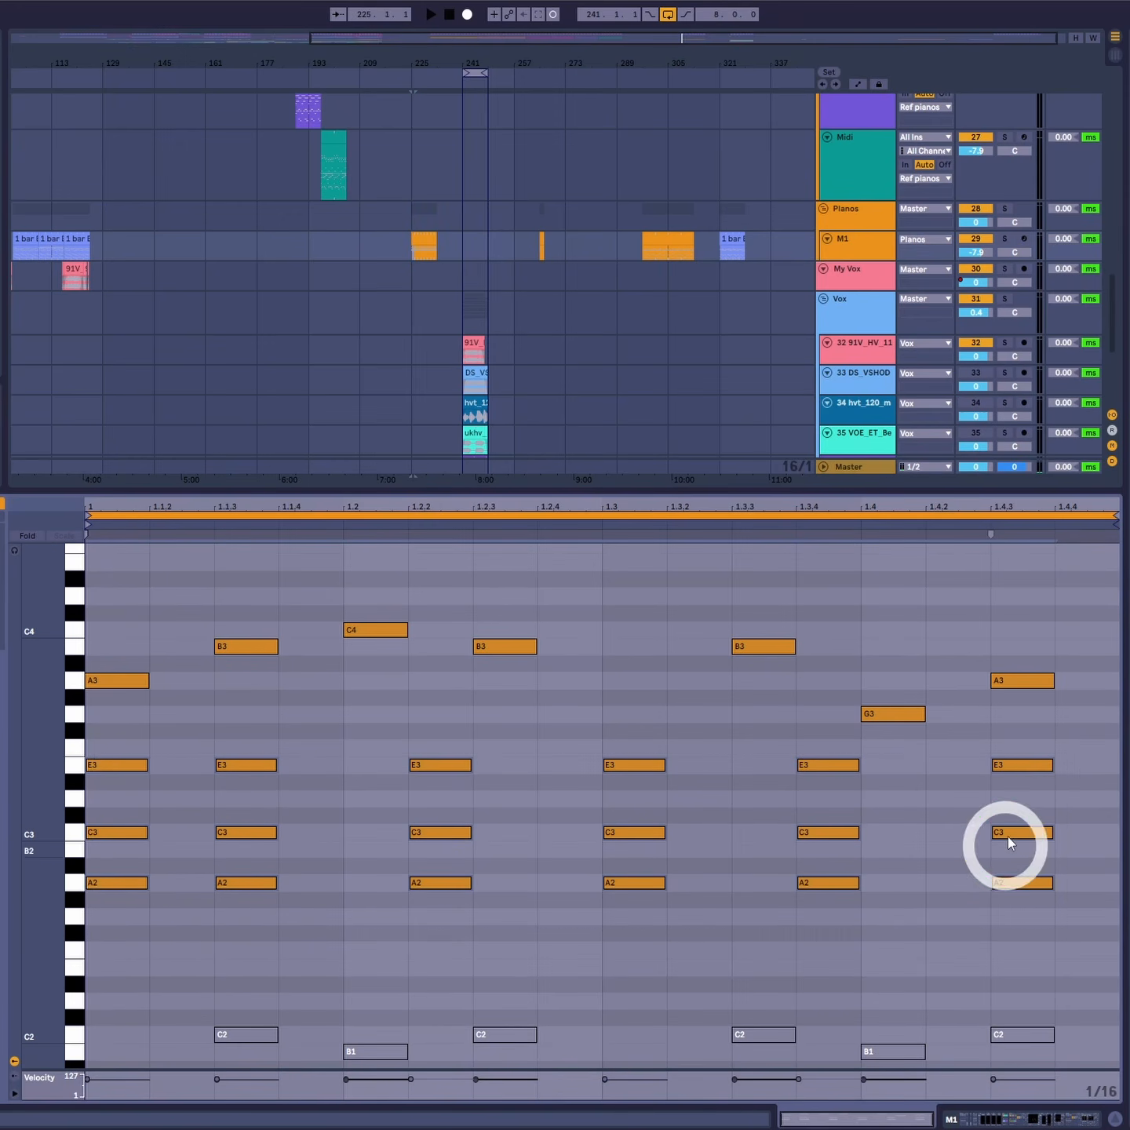
left_click(1076, 755)
left_click_drag(282, 730, 102, 930)
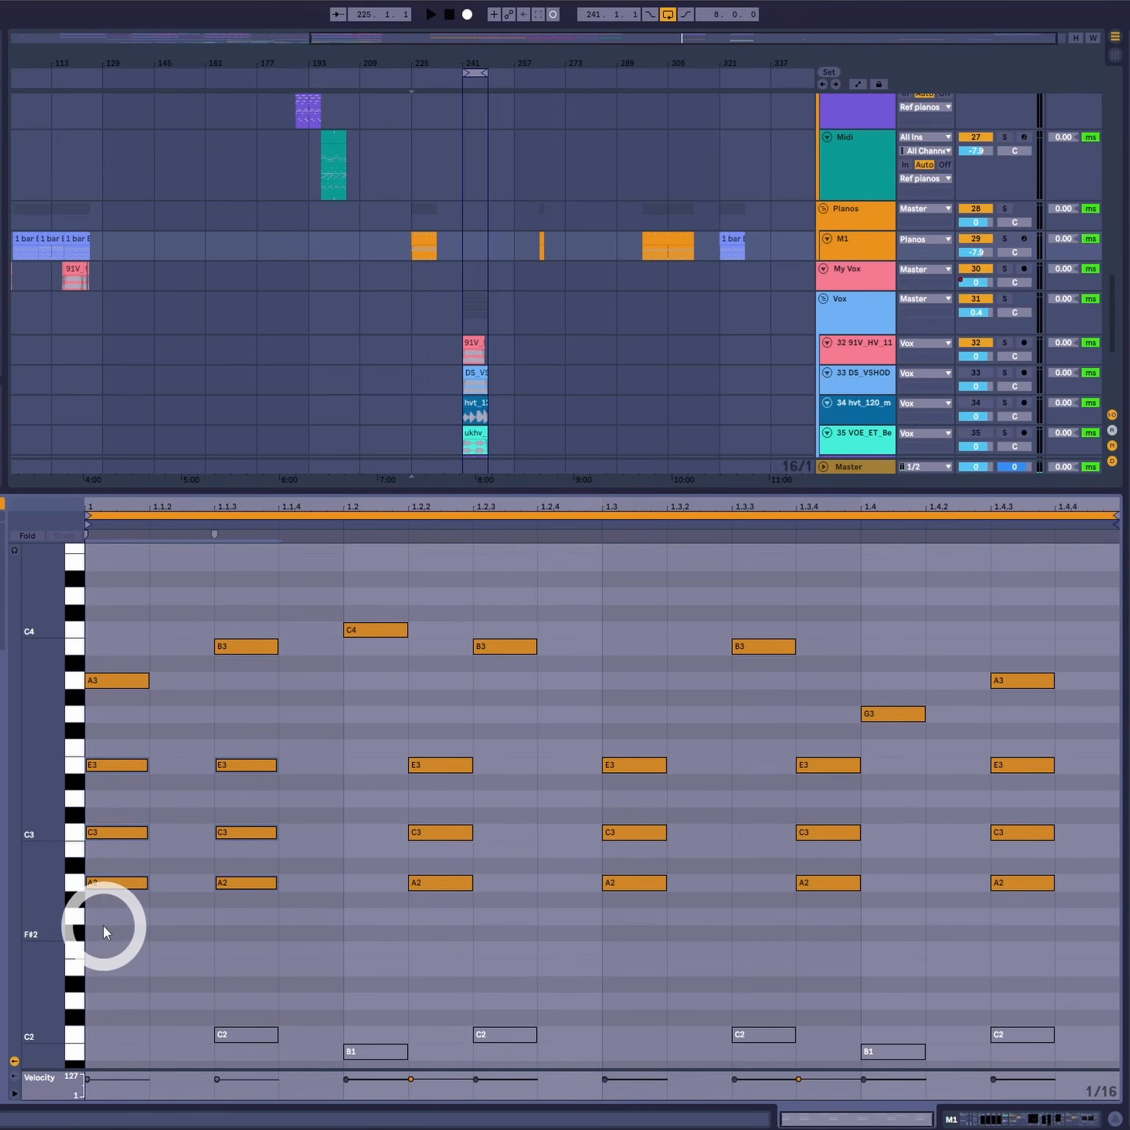
left_click_drag(270, 595, 100, 705)
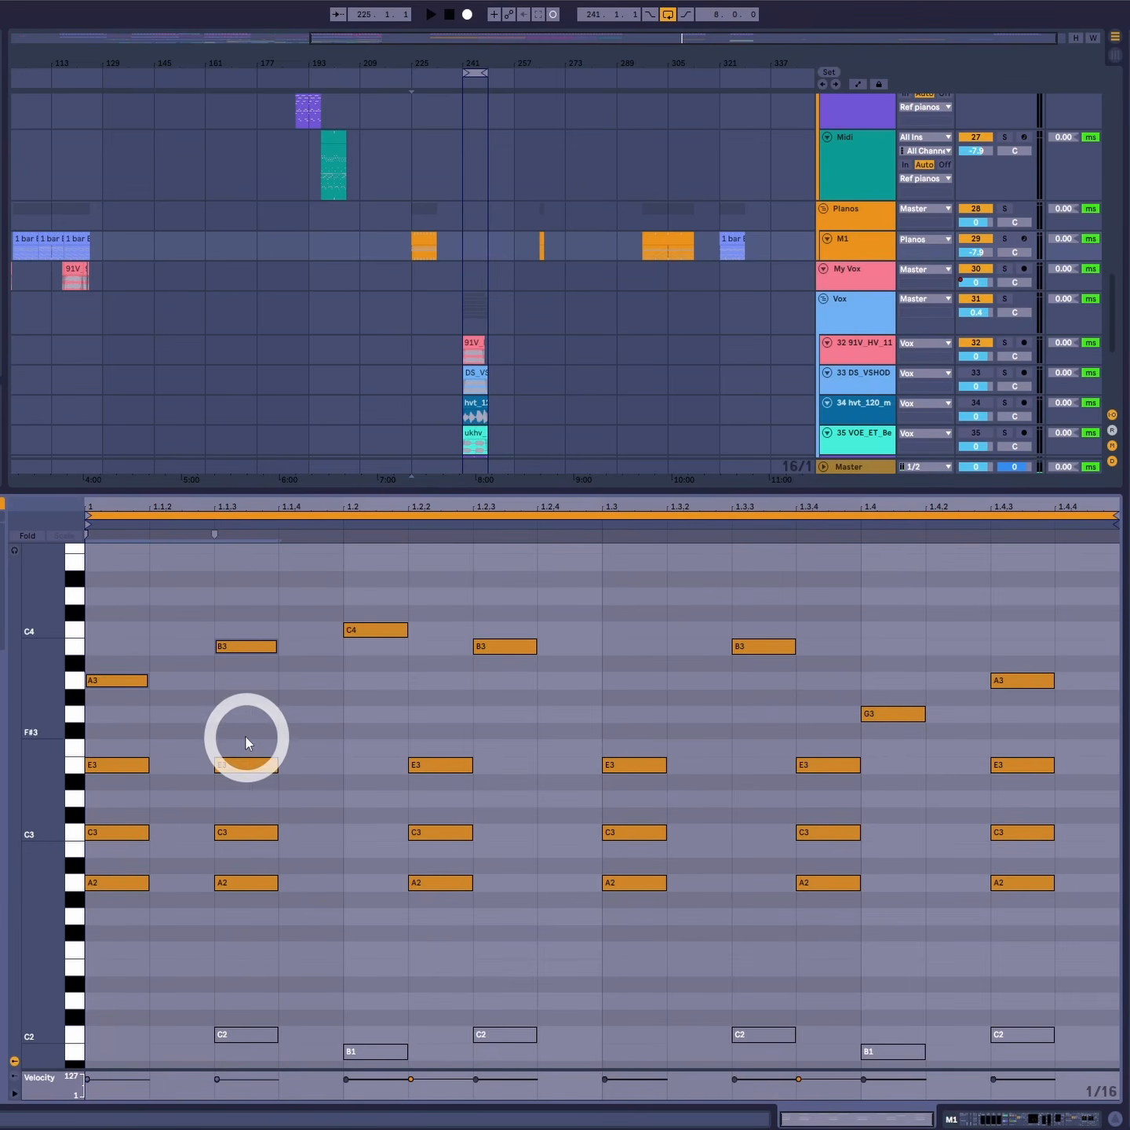
- Mute the E3–C3–A2 chord notes and play the clip to hear the top line alone
left_click_drag(1082, 756, 128, 976)
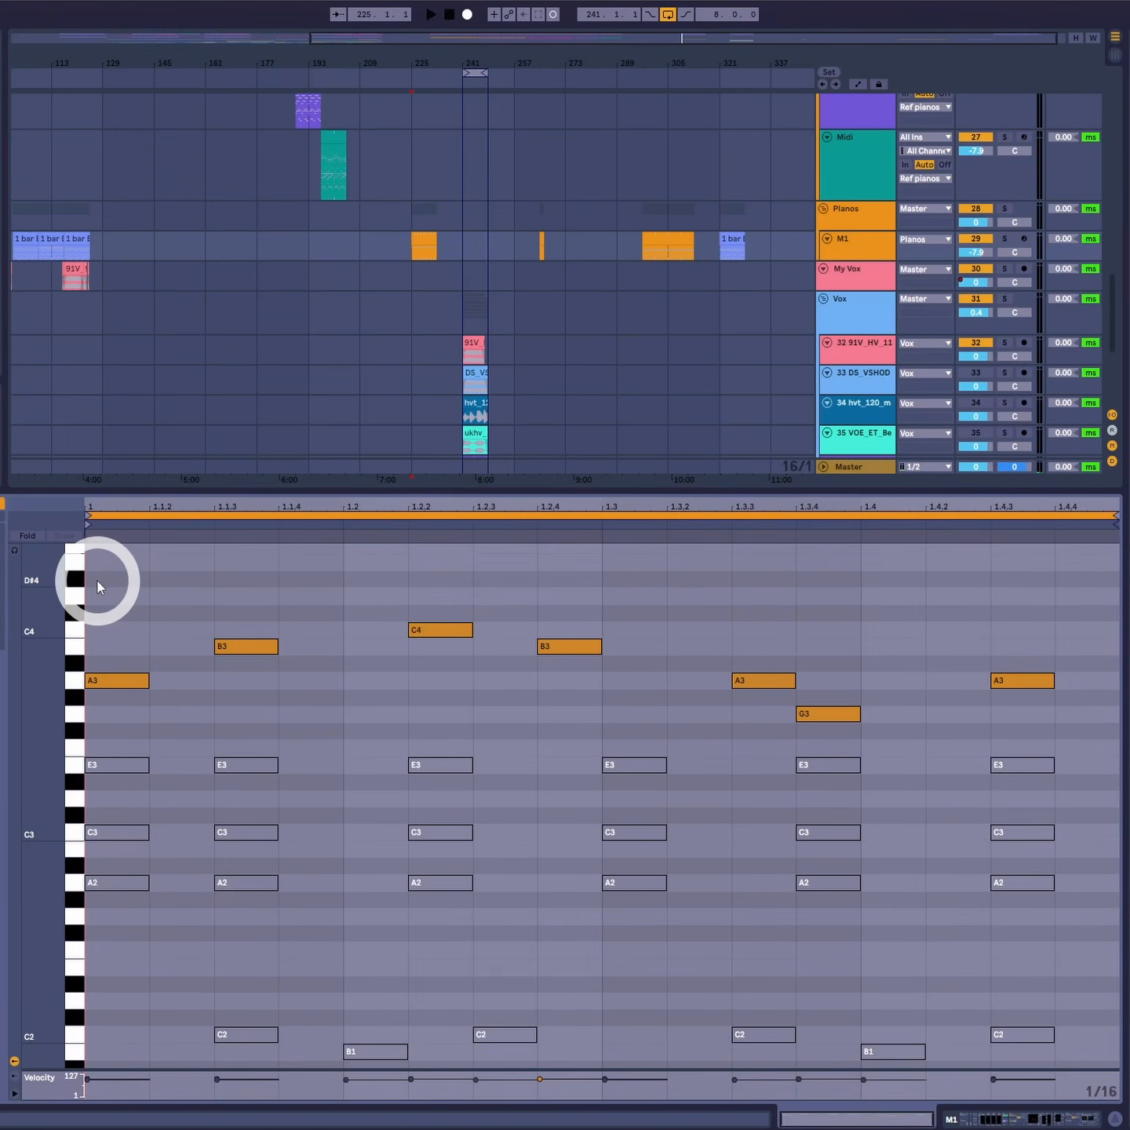
key("space")
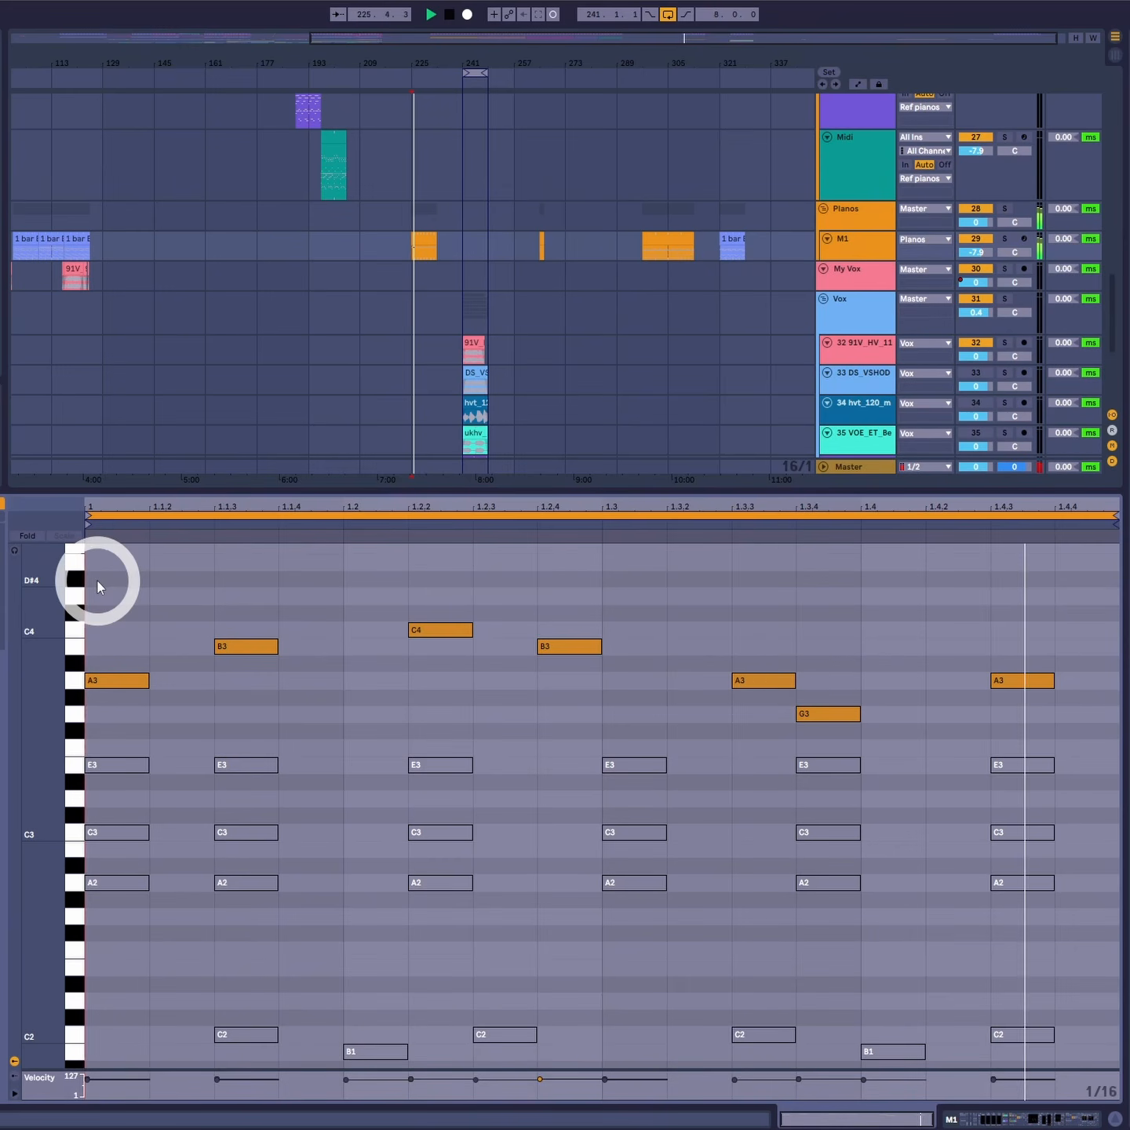
- Move the G3 top note to start at 1.4 and the middle A3 to 1.3.2
left_click(833, 718)
left_click_drag(833, 718, 905, 717)
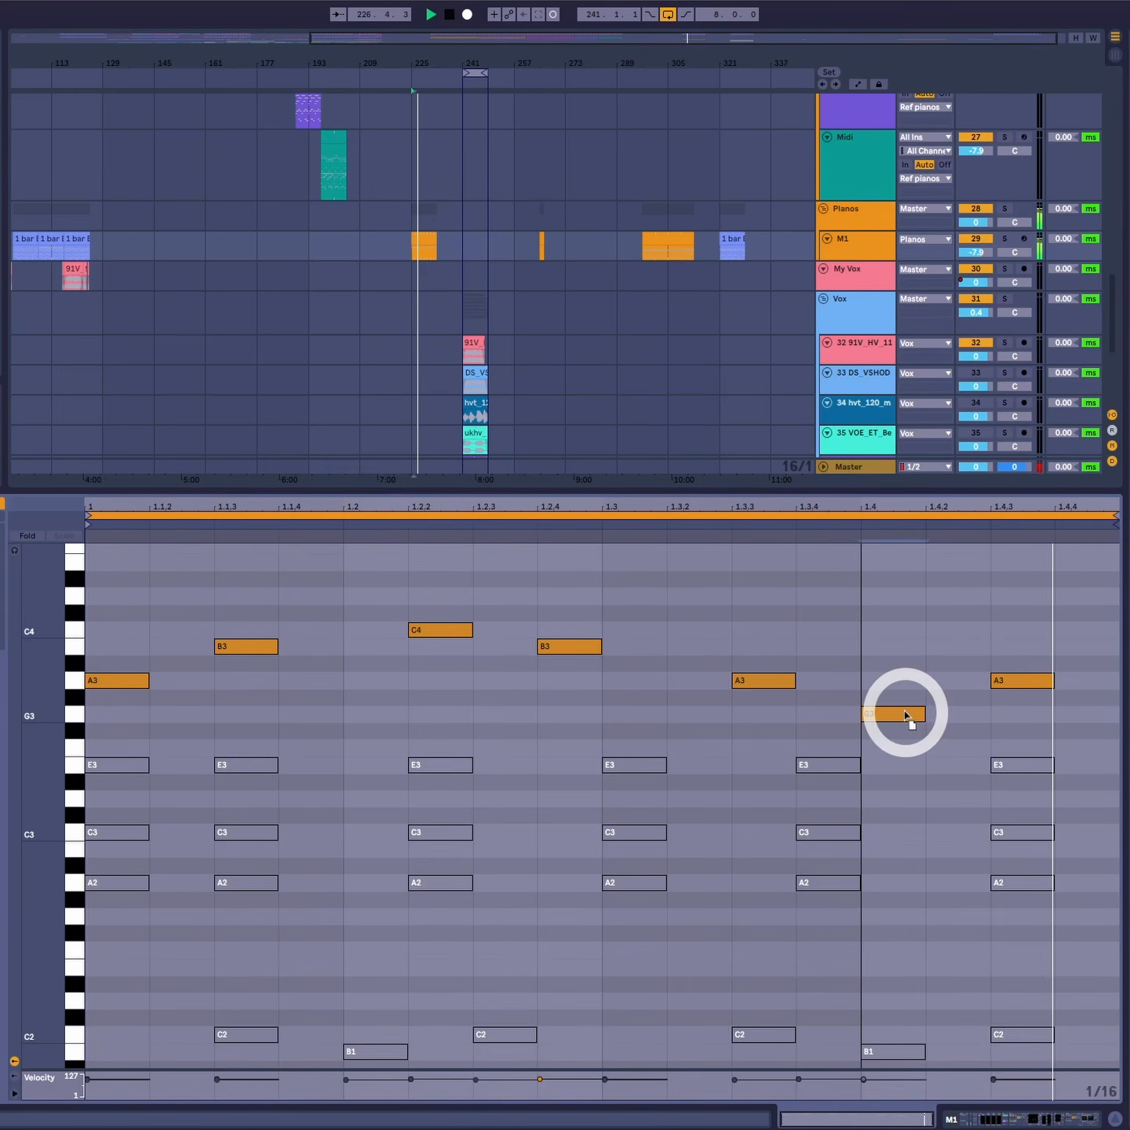
left_click_drag(772, 687, 697, 689)
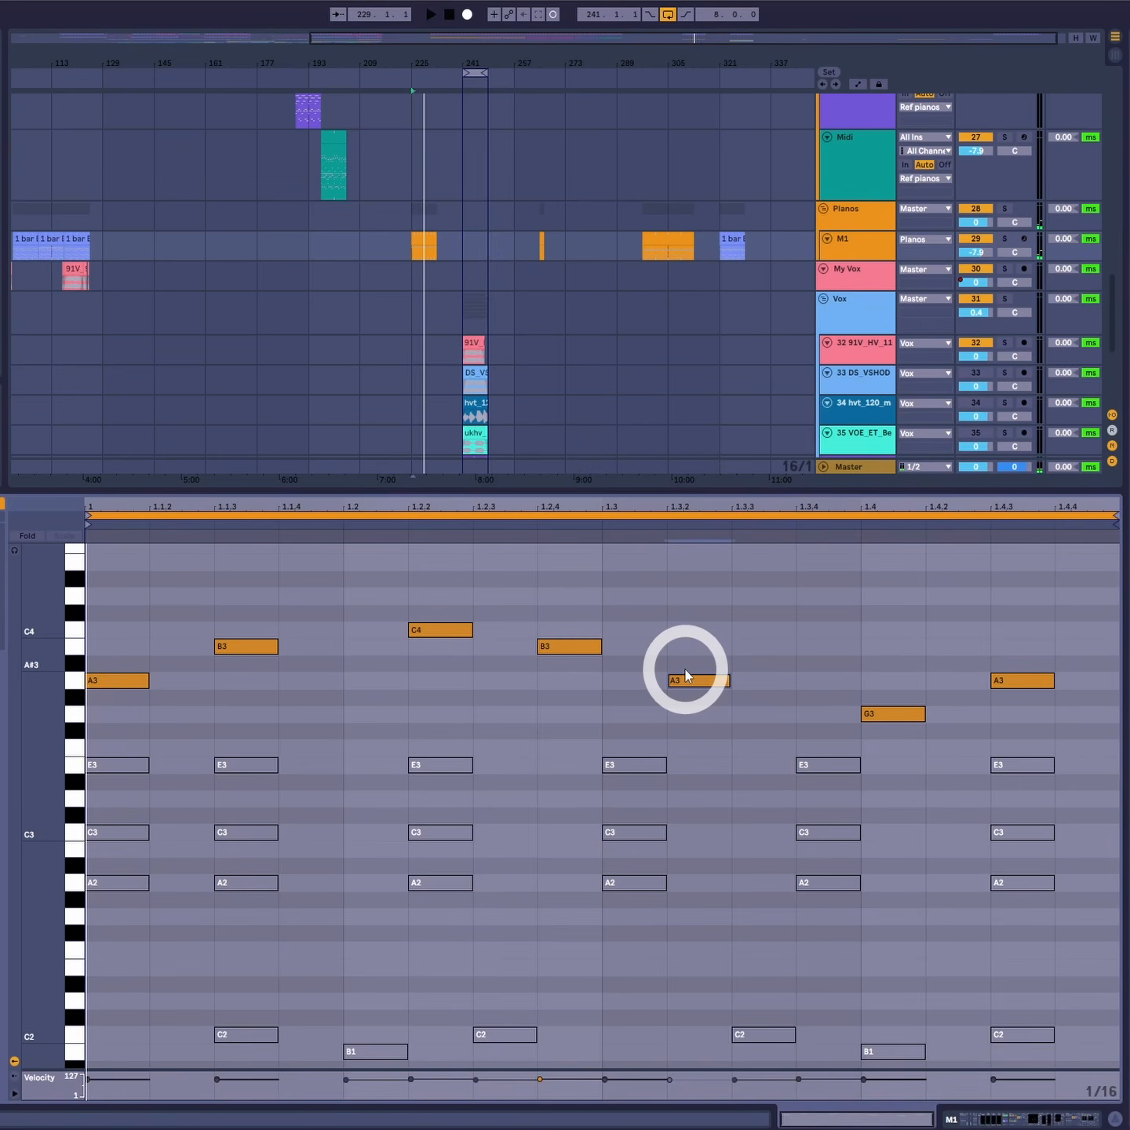
- Bring back the chord notes, move the last E3–C3–A2 chord to start at 1.4.3, and play the clip
scroll(321, 928, "down", 3)
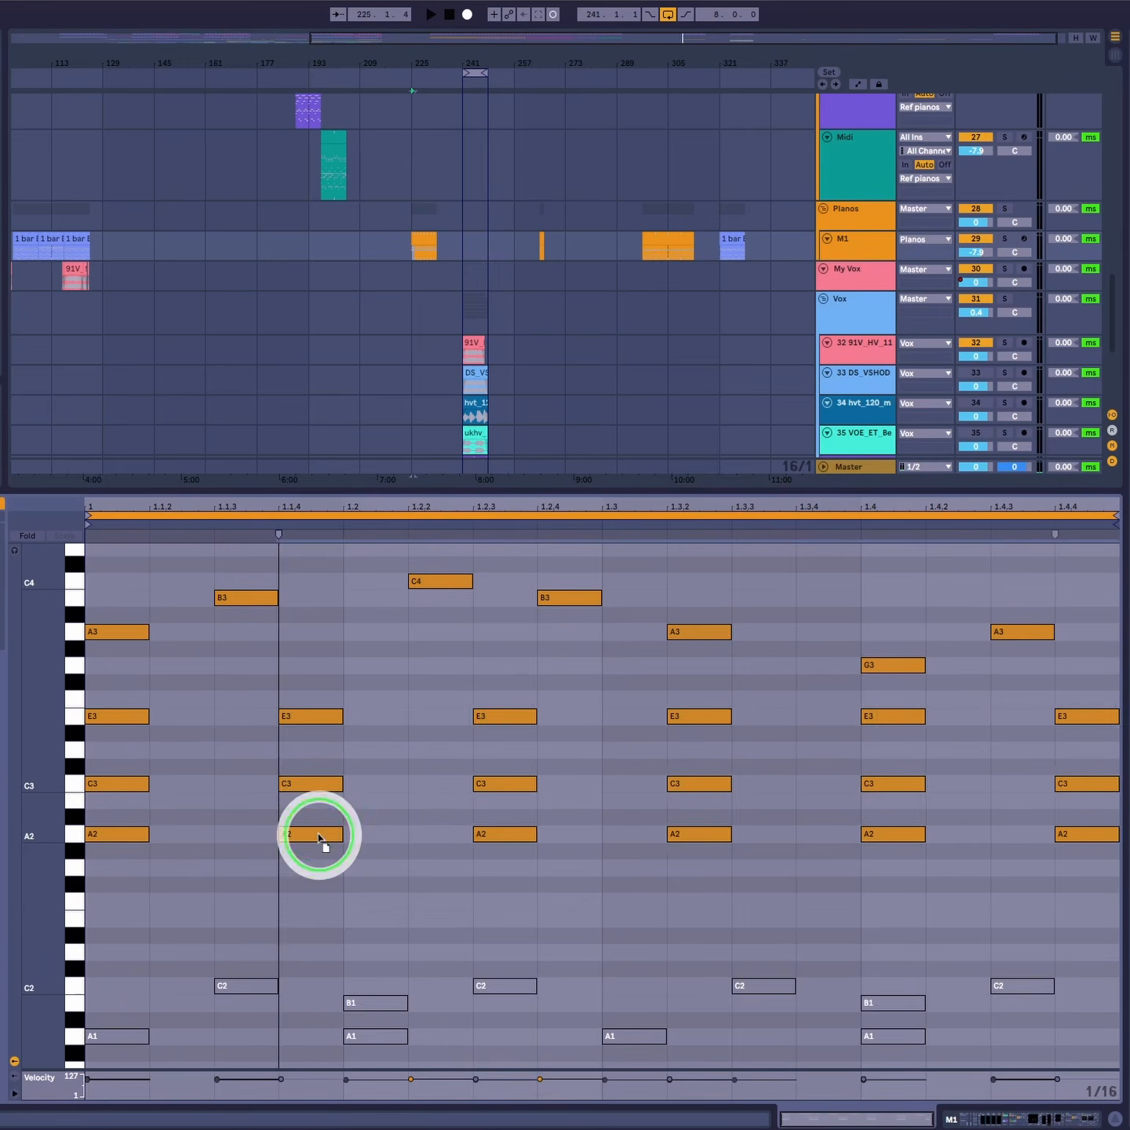
left_click(462, 871)
left_click(794, 830)
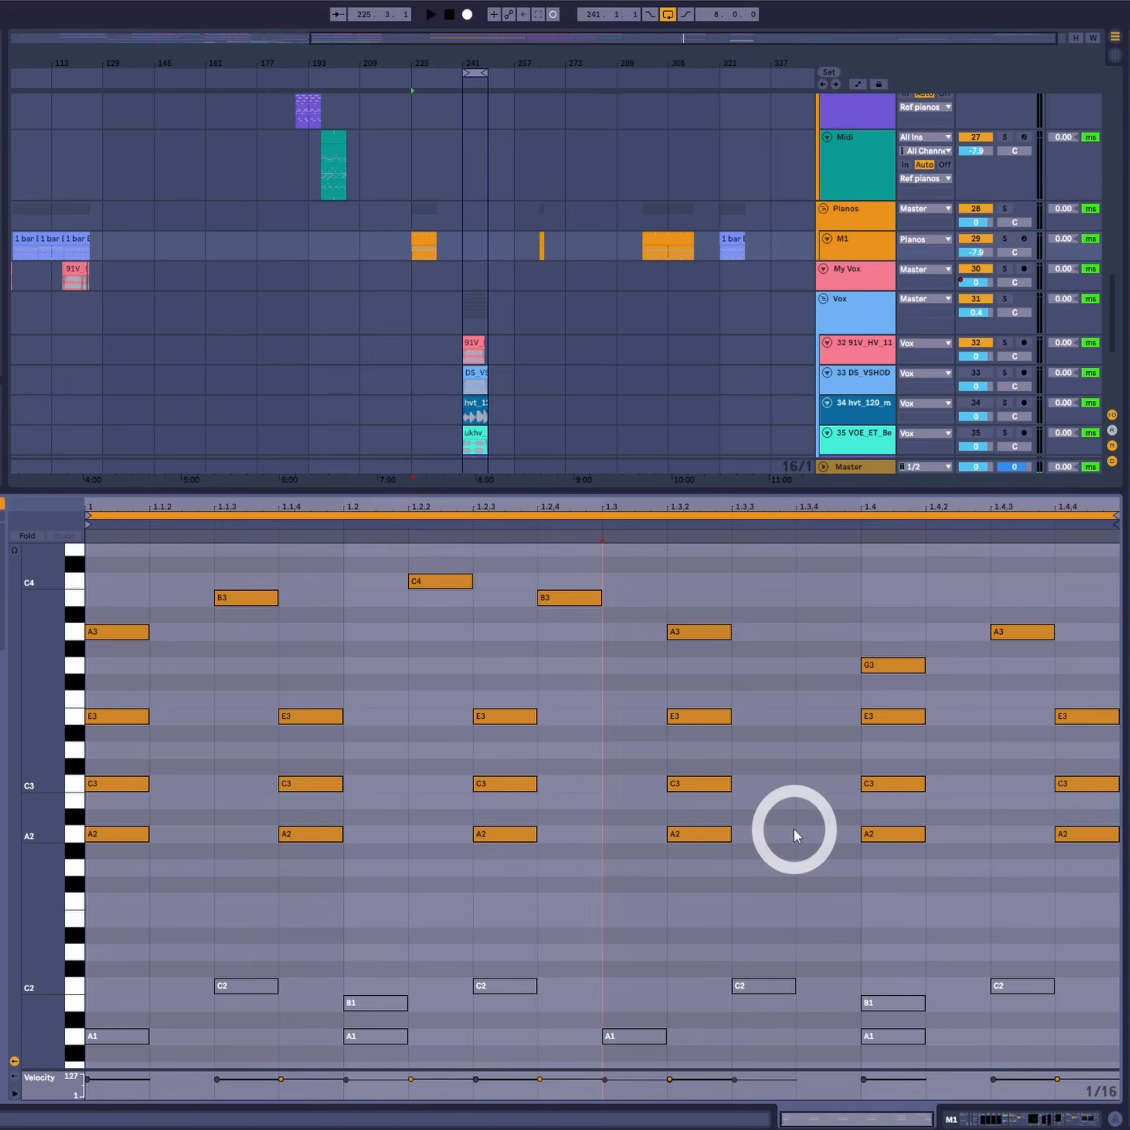
left_click_drag(1064, 711, 1013, 835)
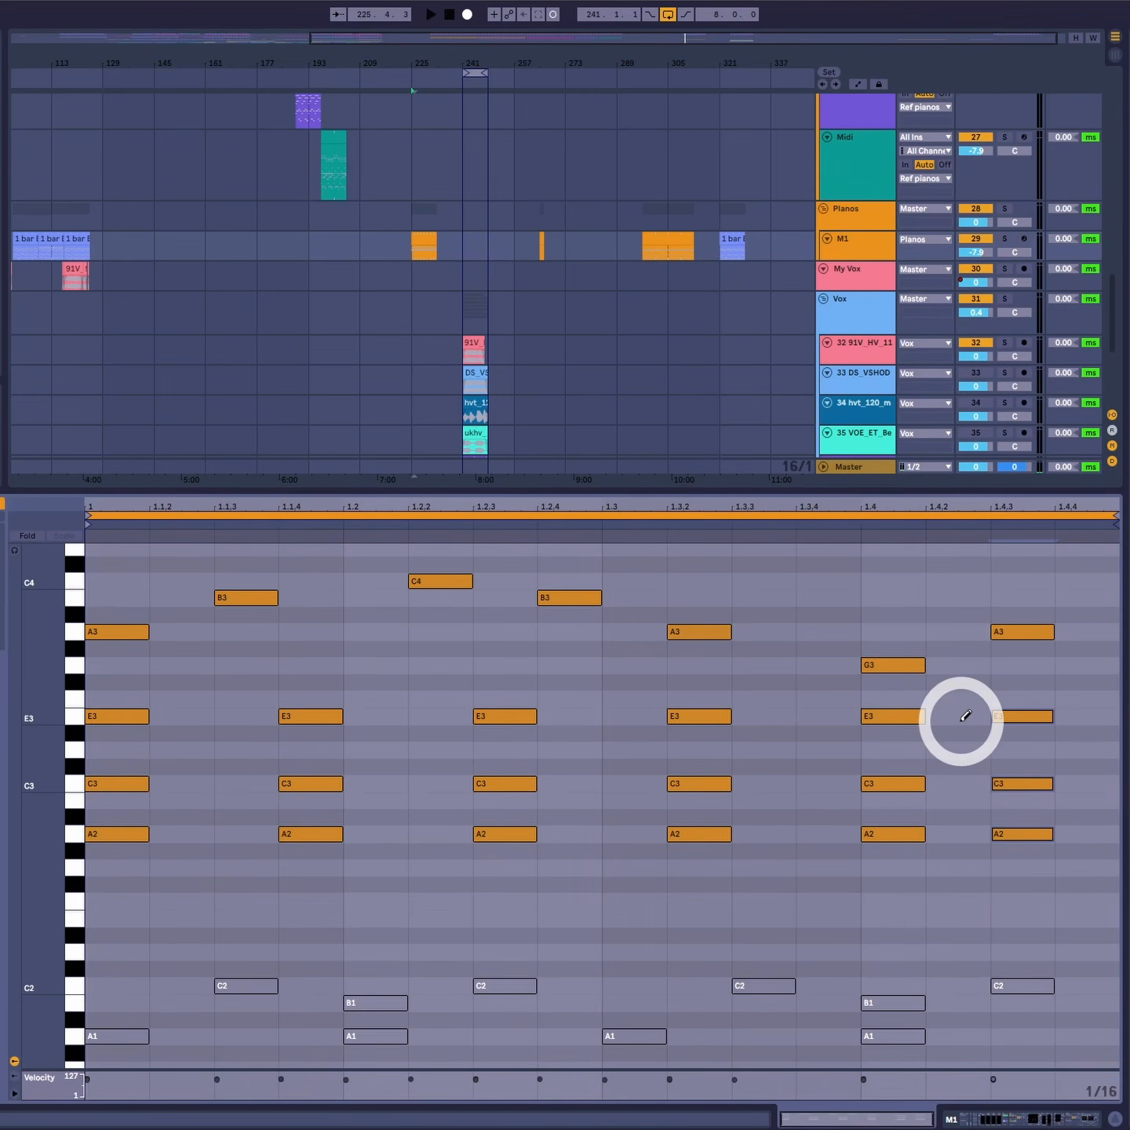
key("space")
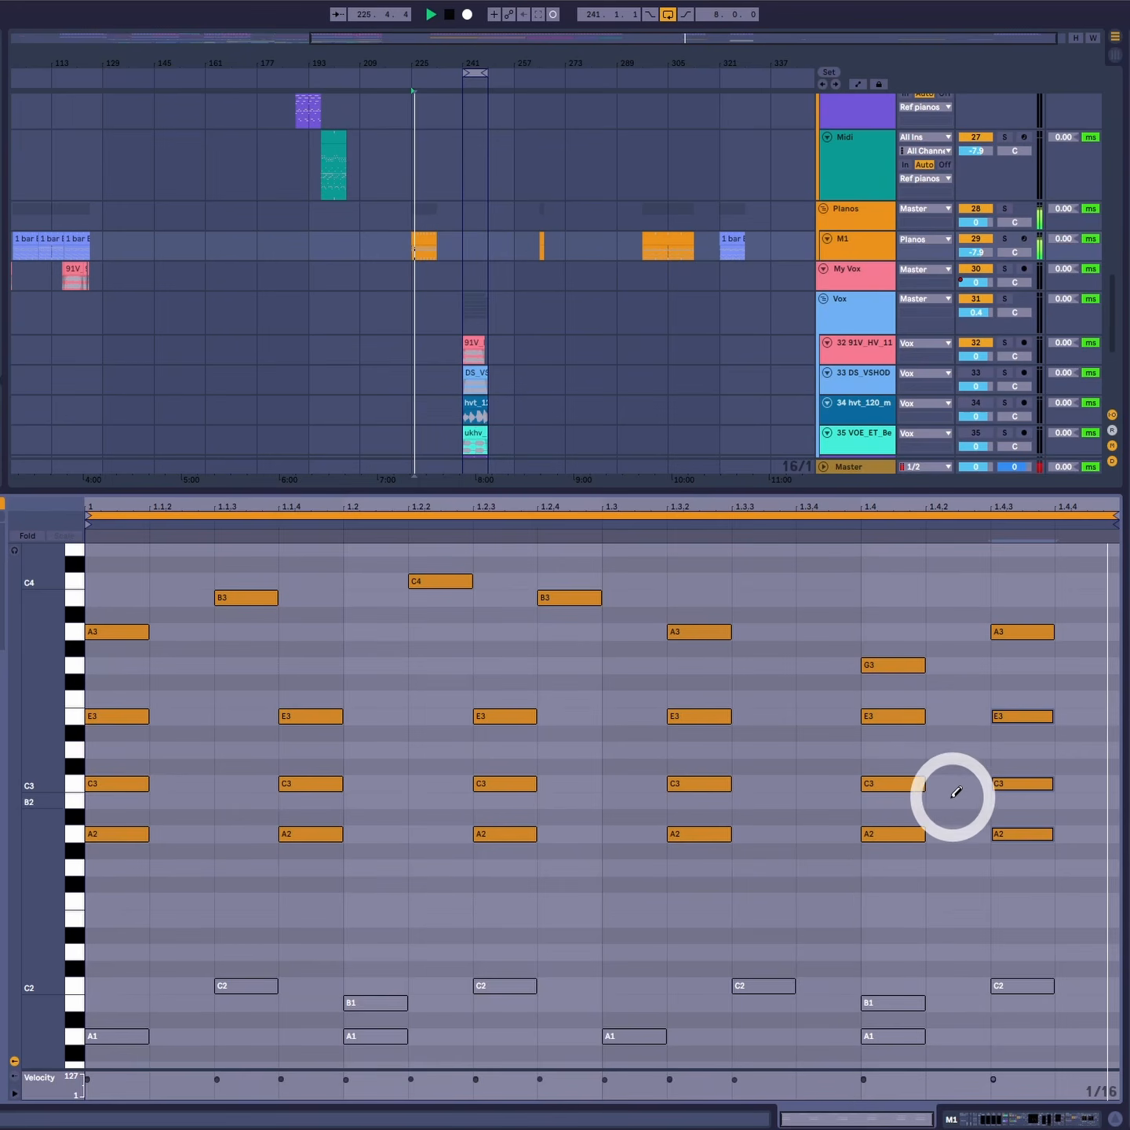
key("space")
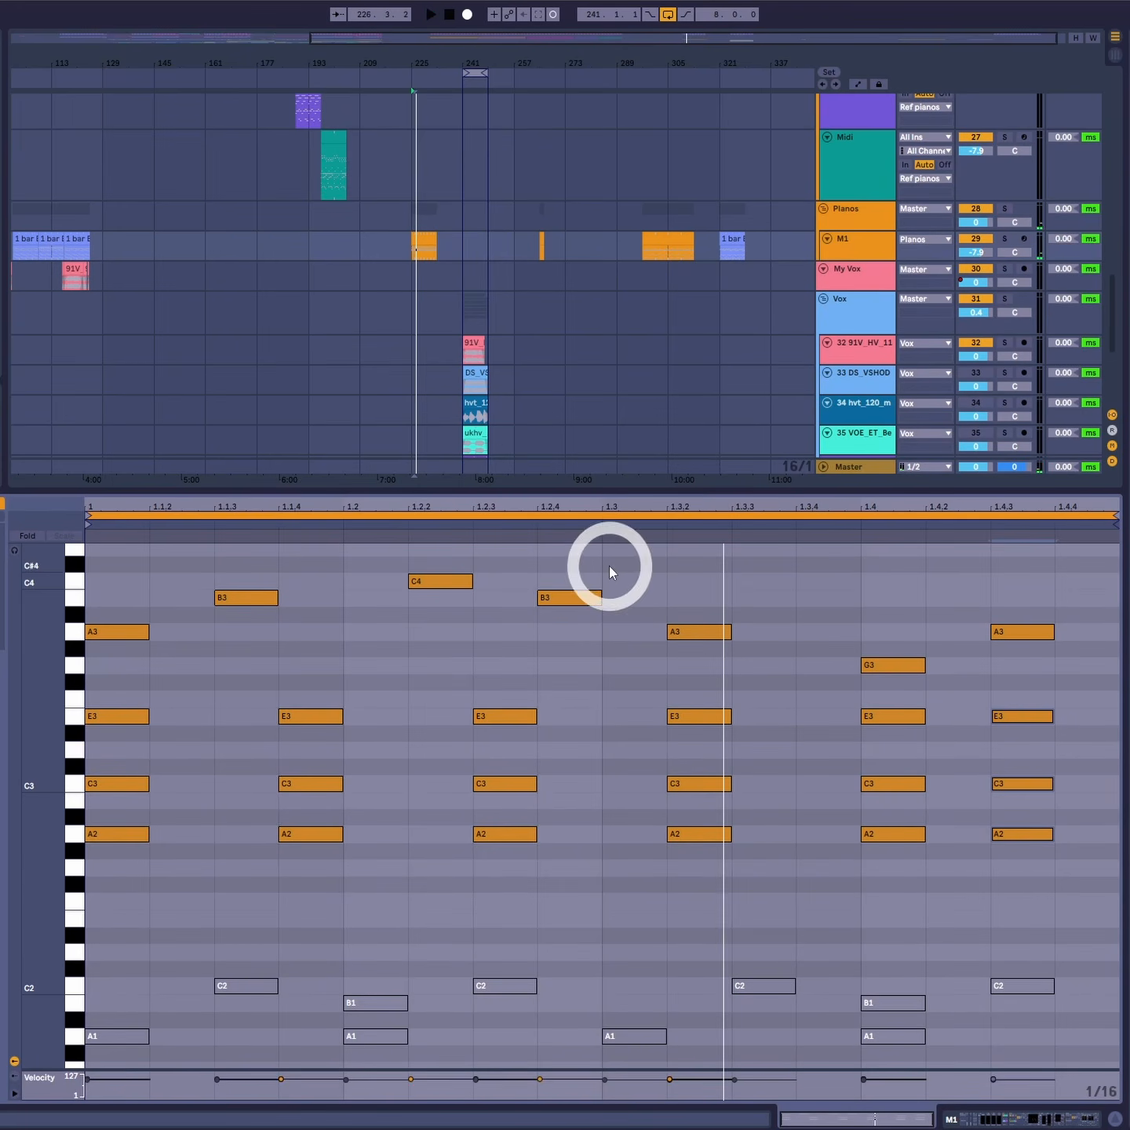
- Reposition the E3–C3–A2 chords to start at 1, 1.1.3, 1.2.2, 1.3, 1.3.4 and 1.4.2
left_click_drag(610, 573, 104, 914)
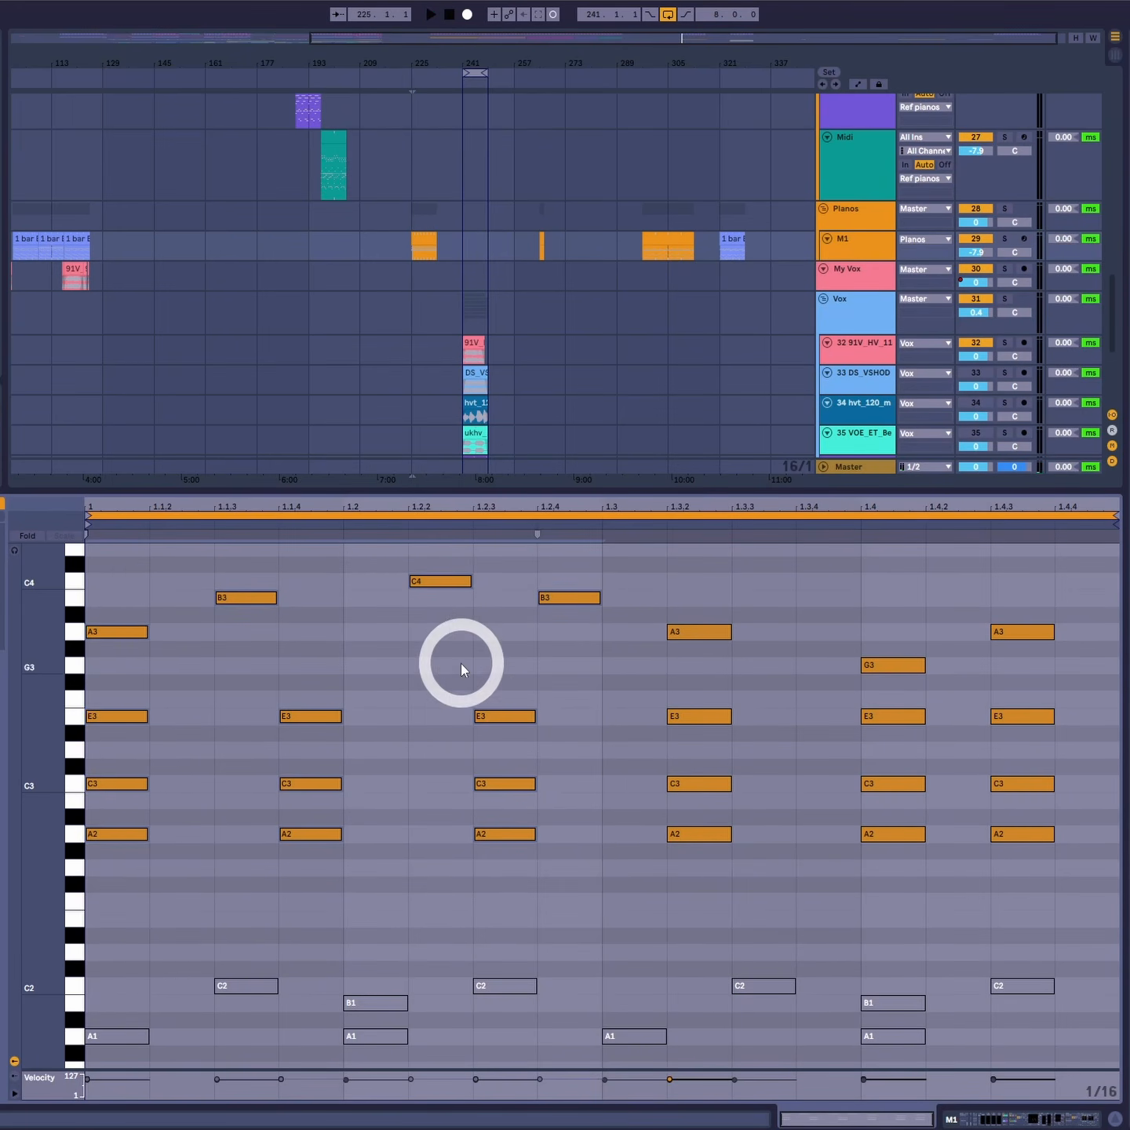
left_click(229, 678)
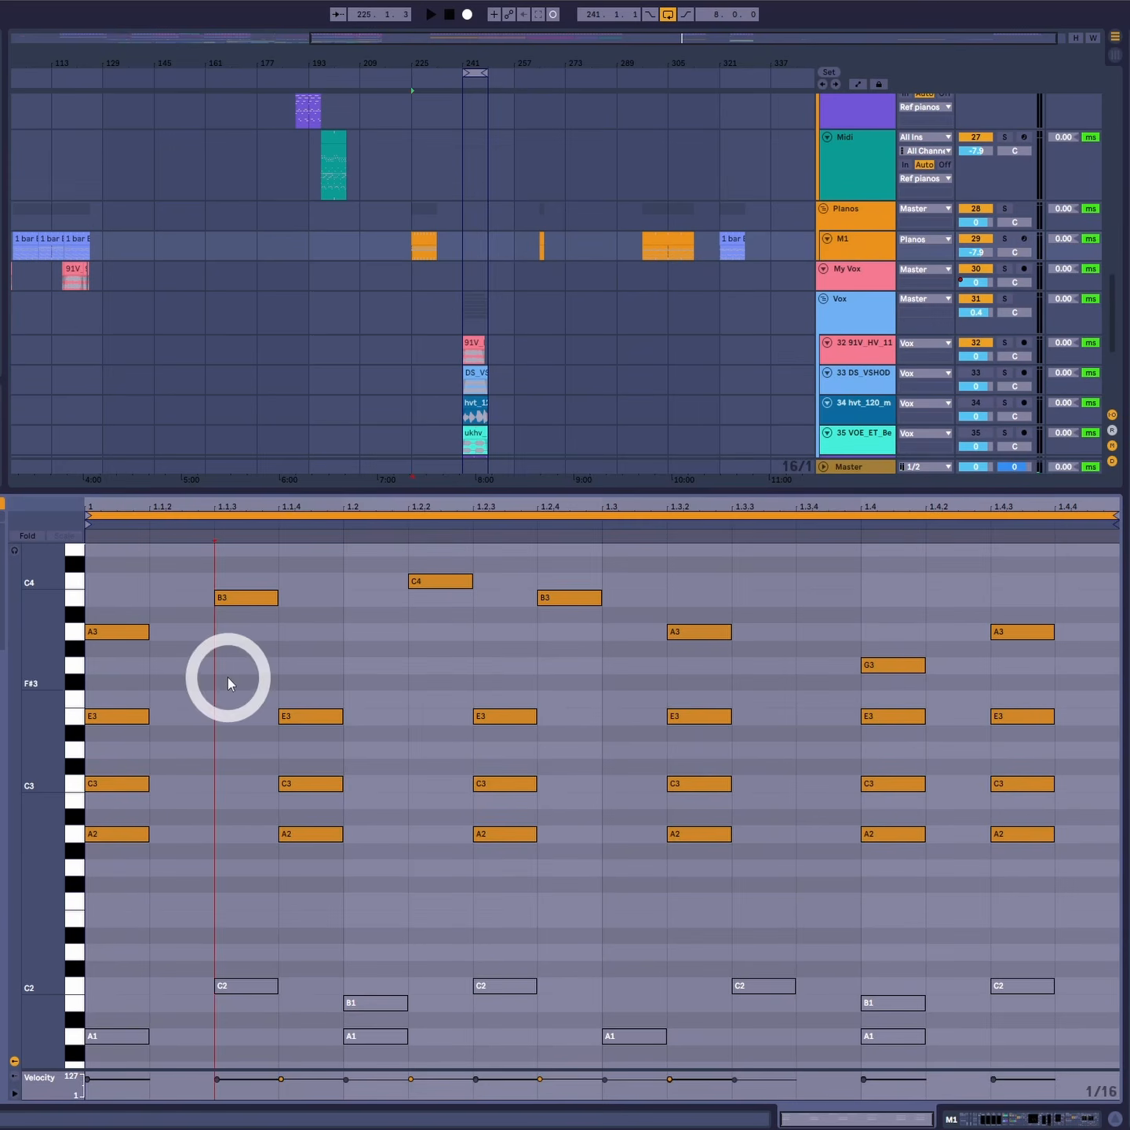
left_click_drag(228, 678, 1070, 877)
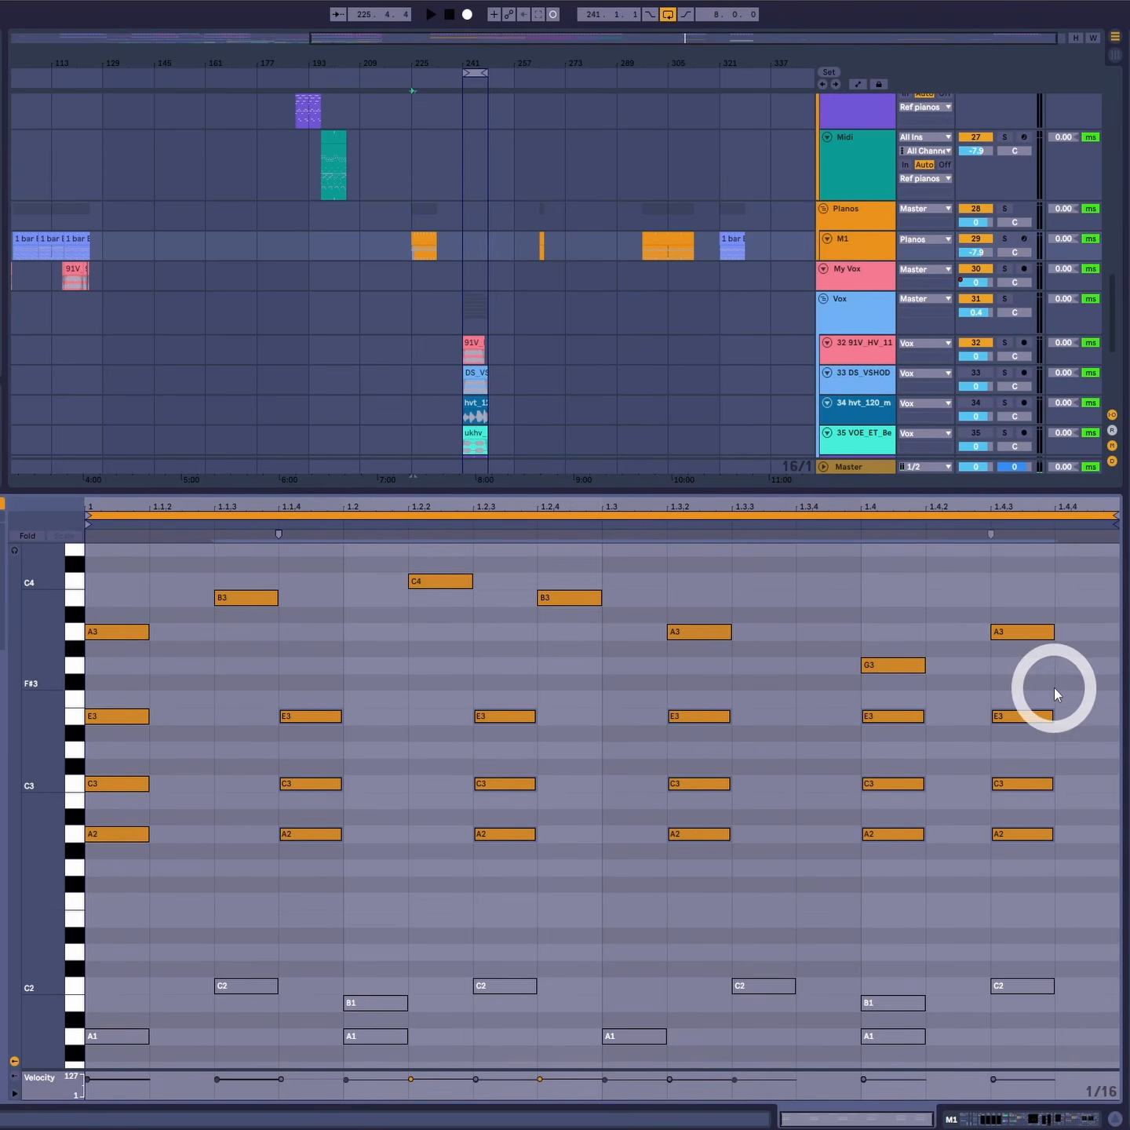
left_click_drag(1068, 692, 75, 934)
left_click_drag(123, 572, 314, 924)
left_click_drag(330, 848, 271, 845)
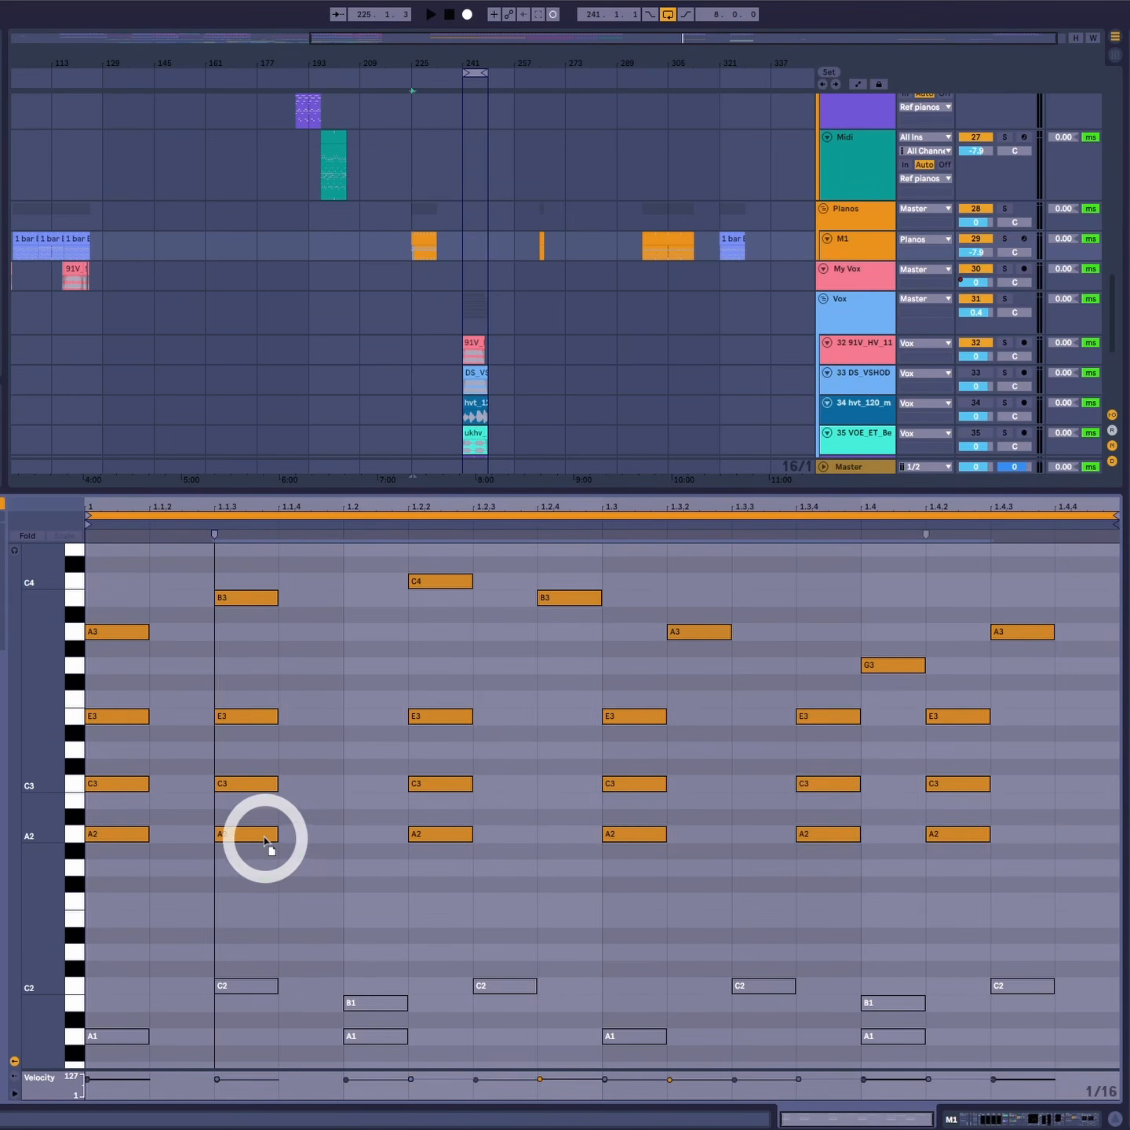
- Rearrange the later chords to start at 1.2.4, 1.3.2, 1.4 and 1.4.3, and play the clip
left_click_drag(566, 702, 716, 840)
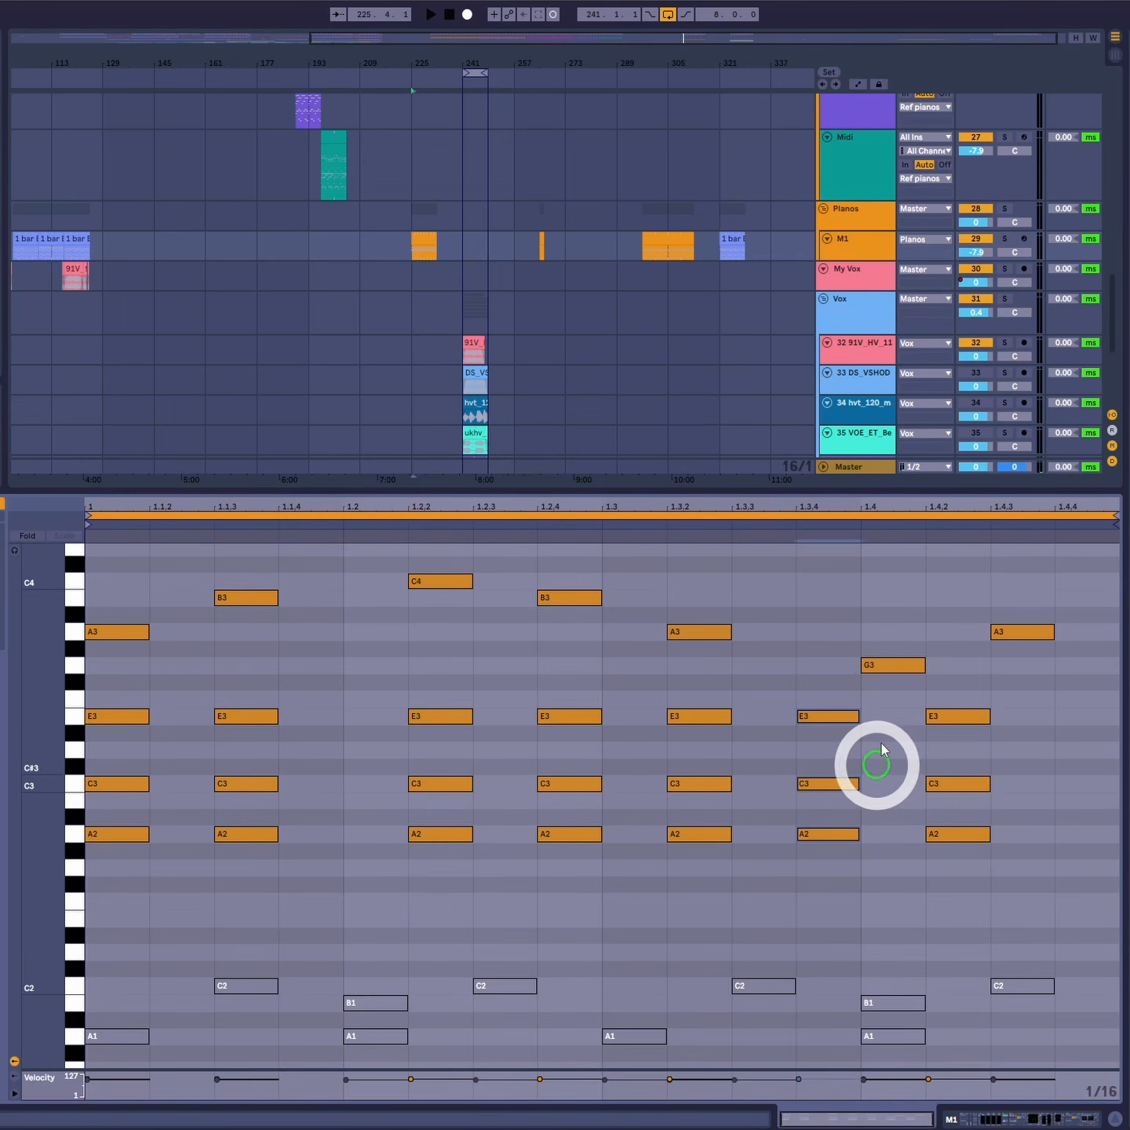
left_click_drag(1035, 684, 900, 834)
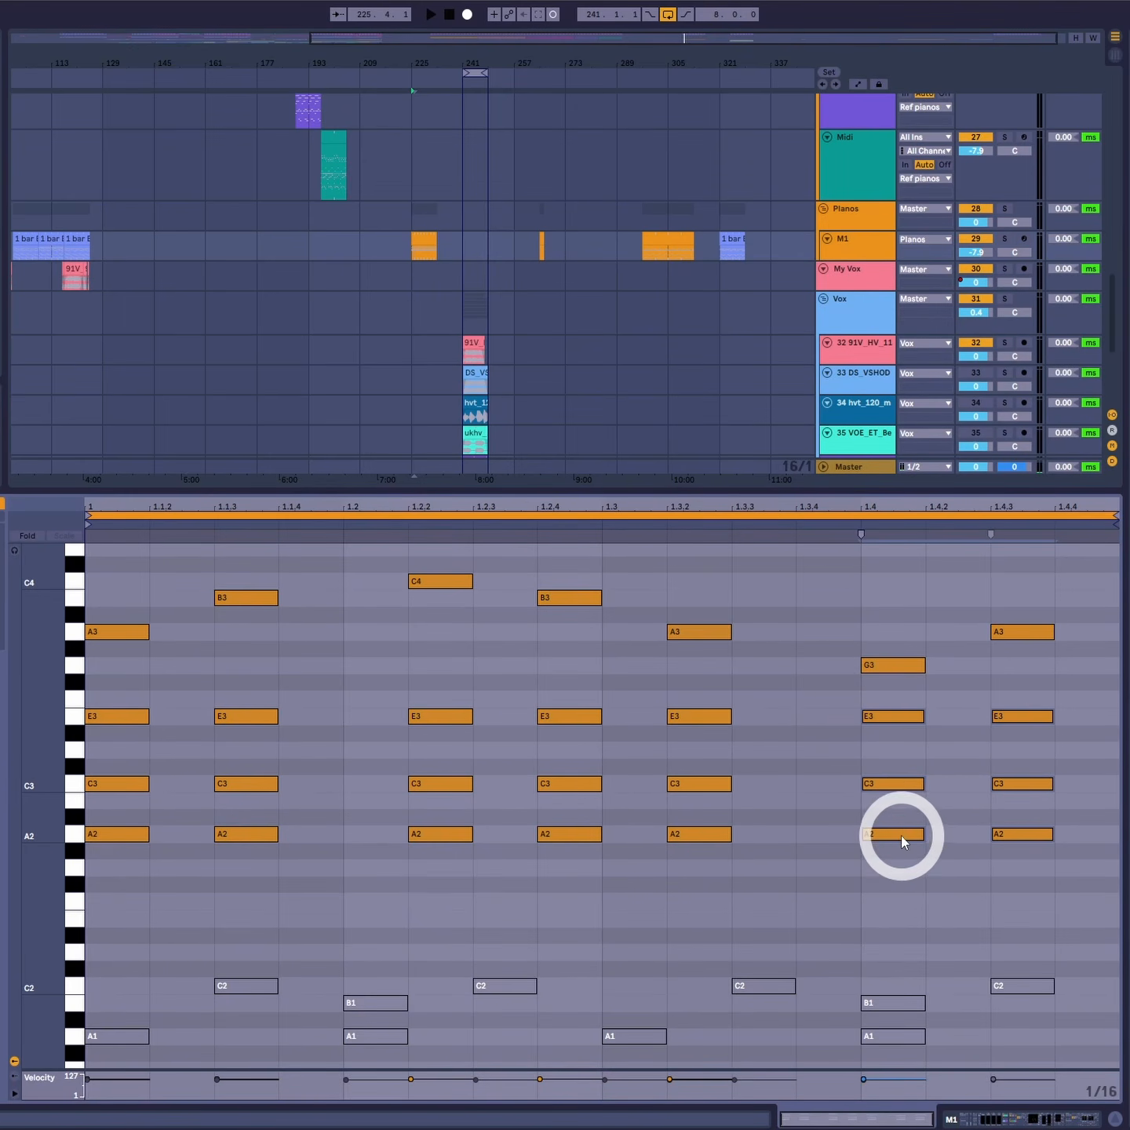
key("space")
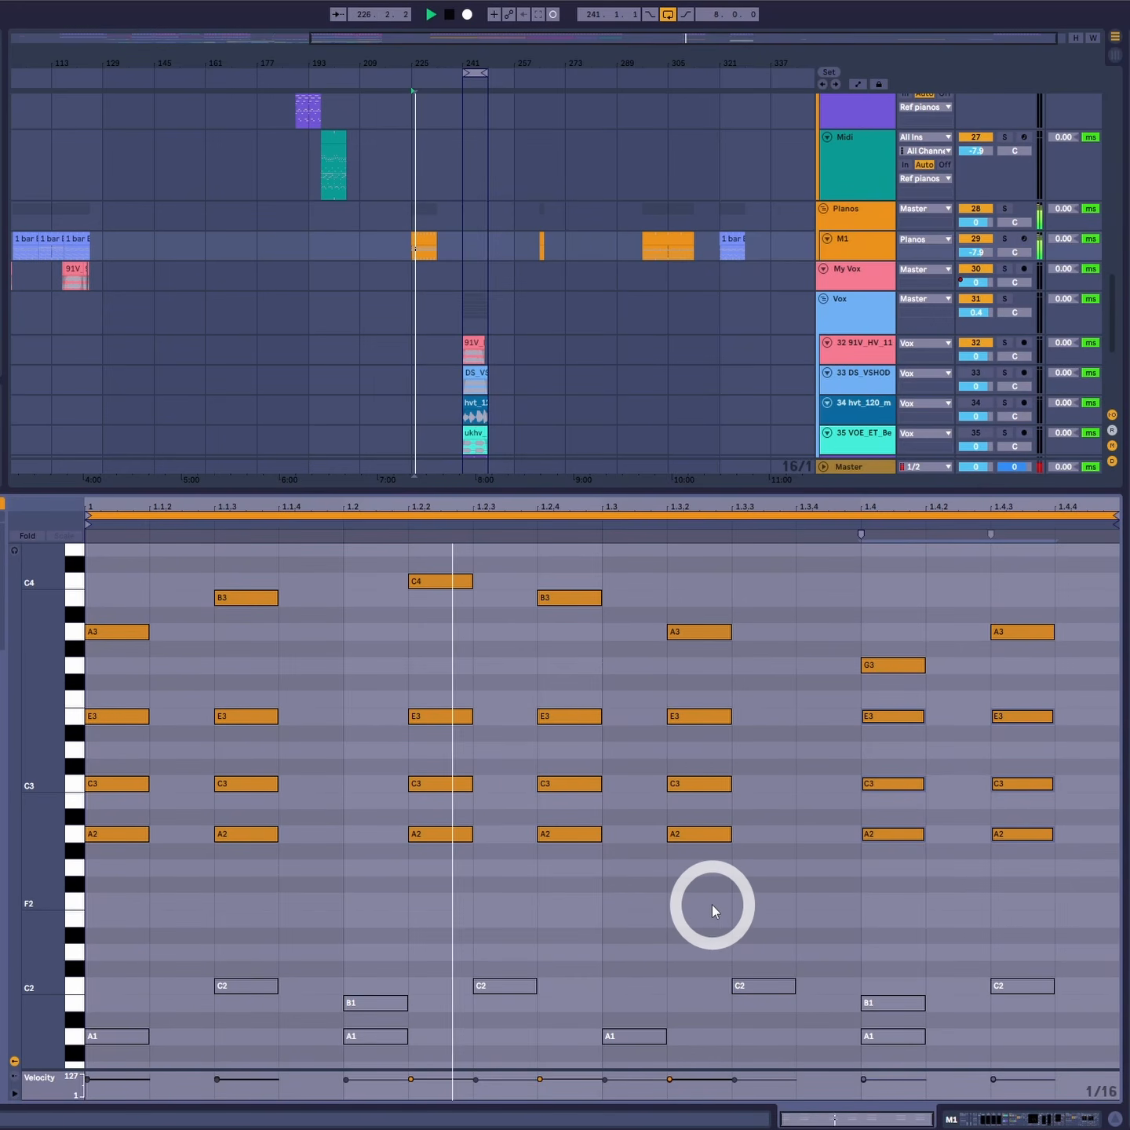
key("space")
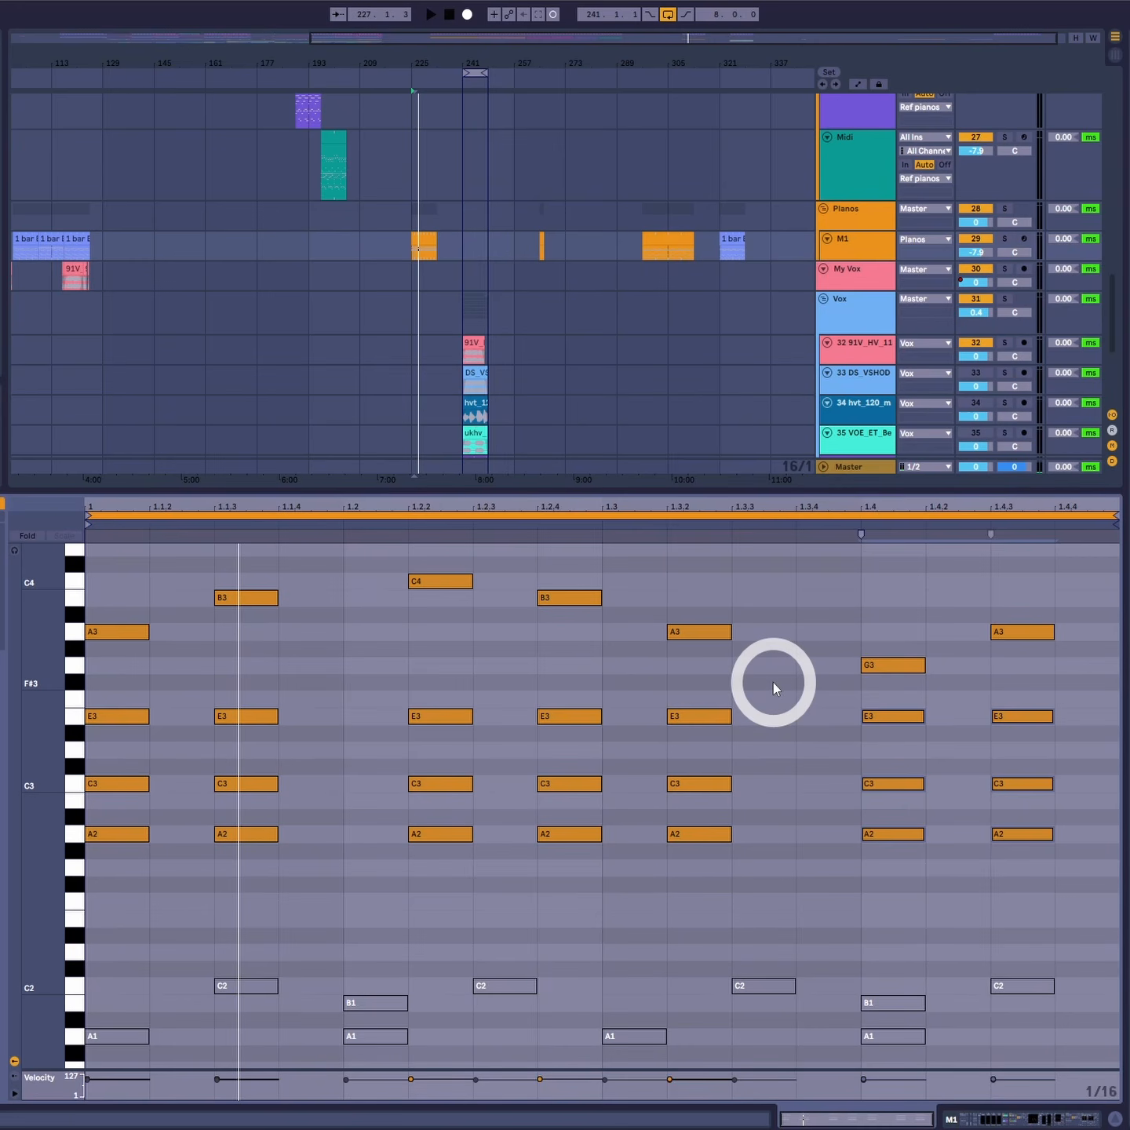
- Move the chord at 1.3.2 to start at 1.3.3 and play the clip
left_click_drag(774, 682, 680, 884)
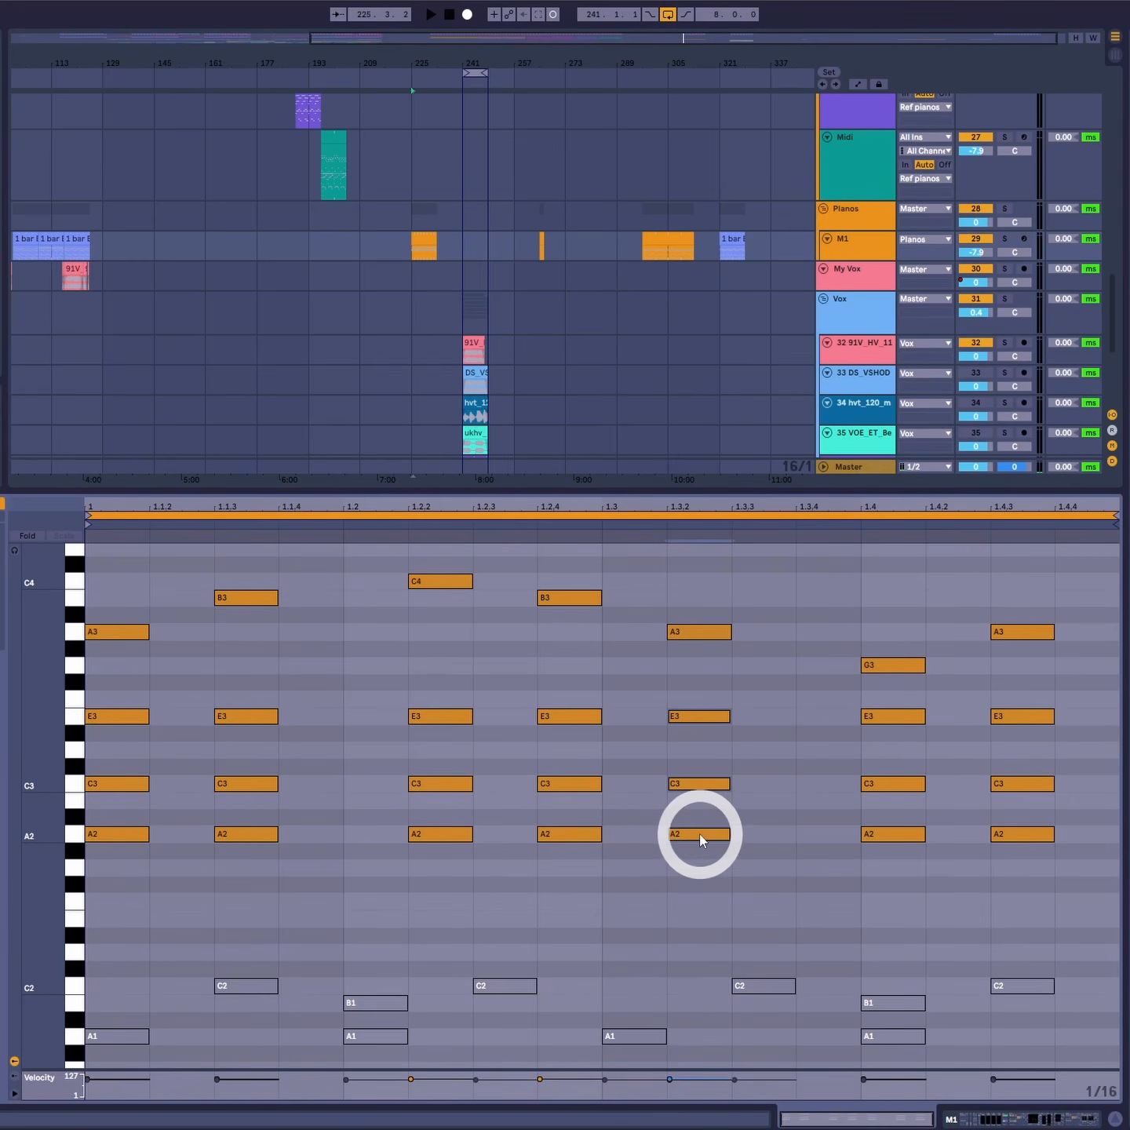
left_click_drag(700, 834, 767, 838)
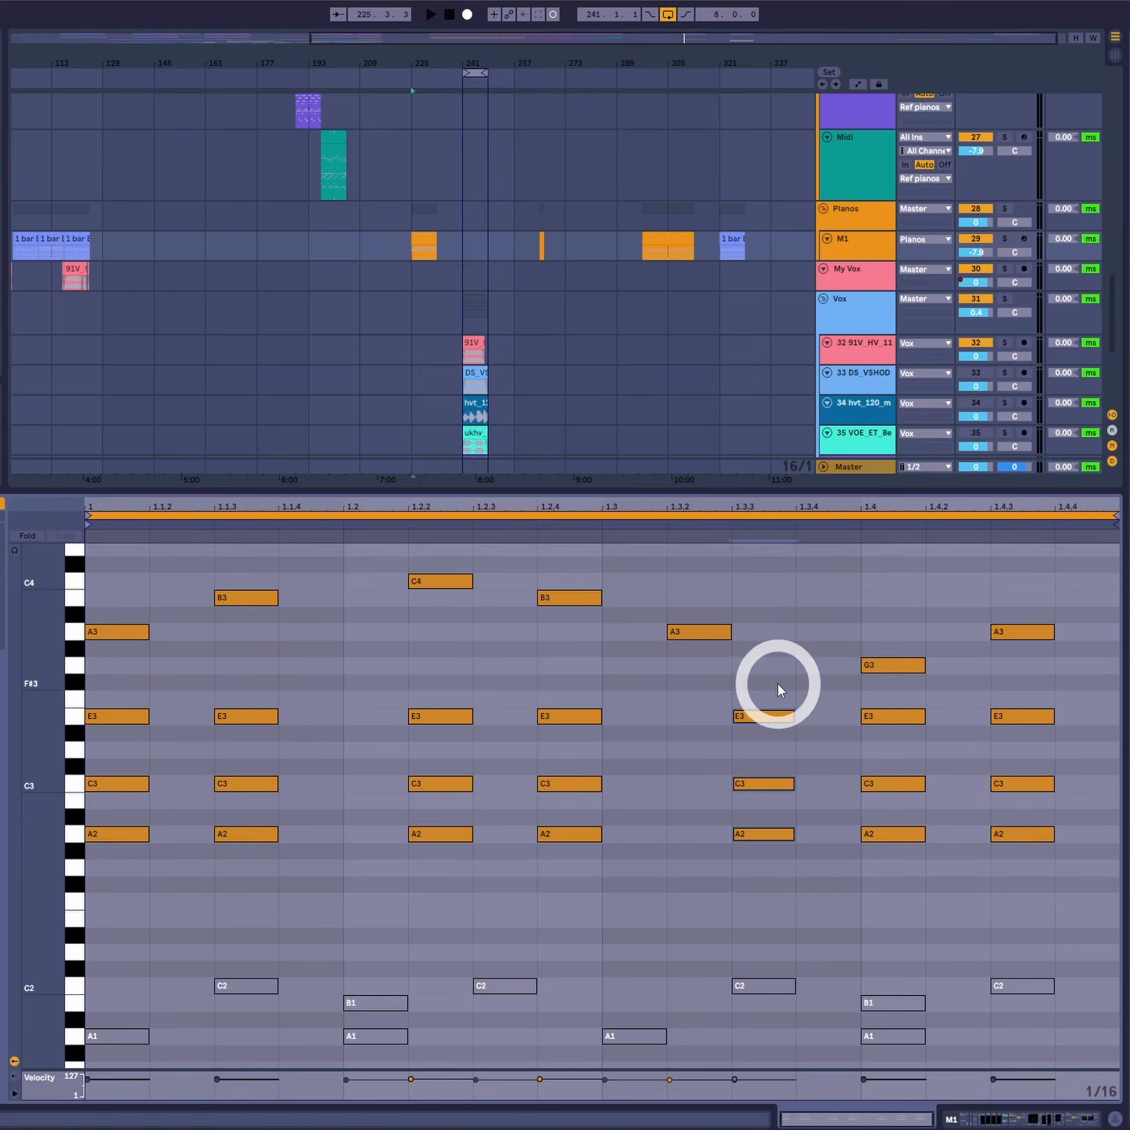
key("space")
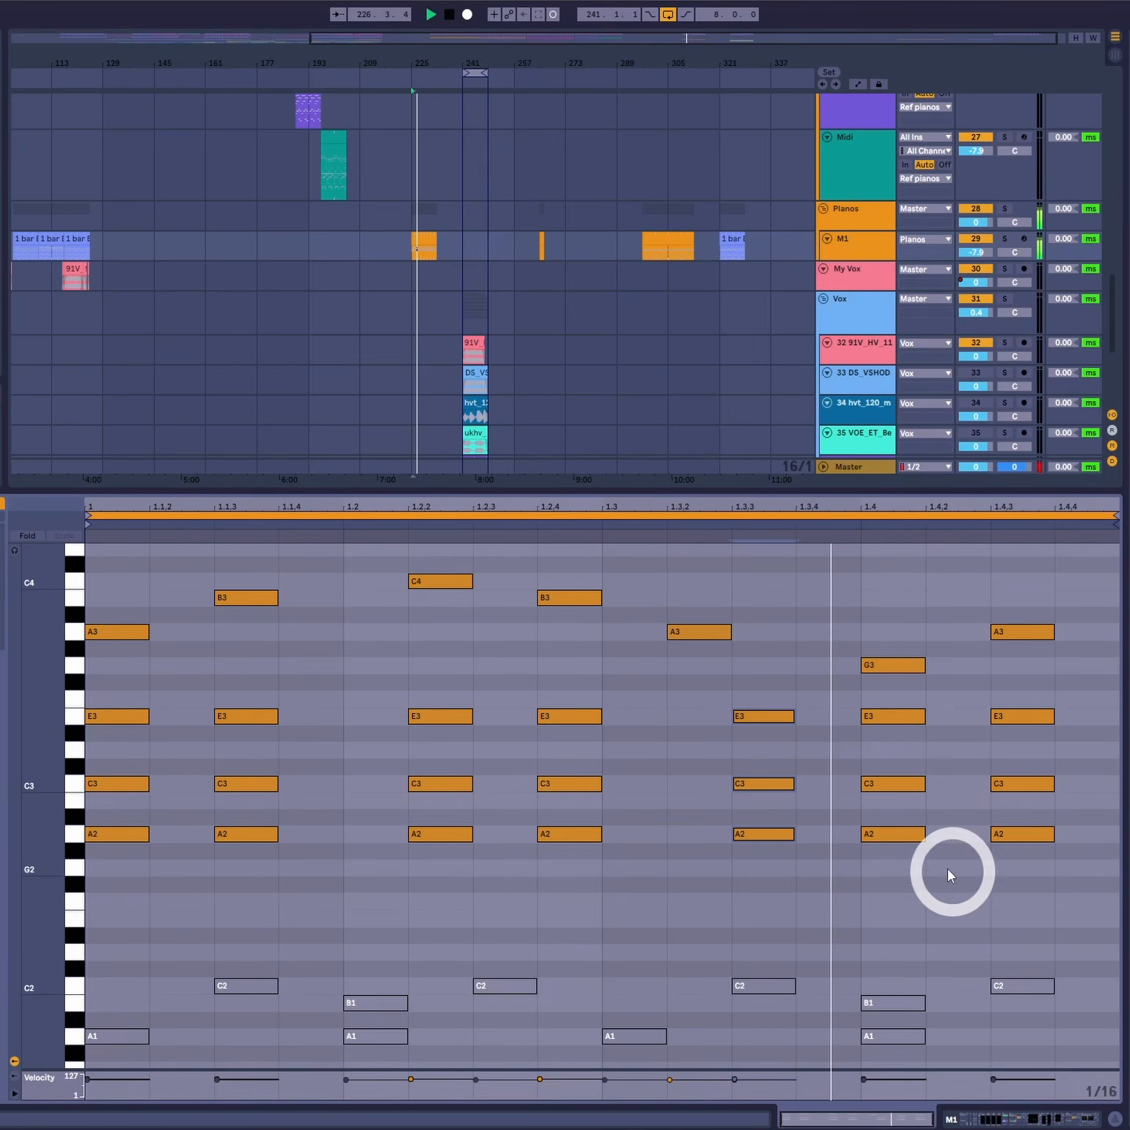
key("space")
- Place the chords at 1.3.2 and 1.3.4 instead, and play the clip to review the rhythm
left_click(788, 721)
left_click_drag(775, 837, 710, 833)
left_click(831, 728)
left_click_drag(863, 810, 819, 836)
key("space")
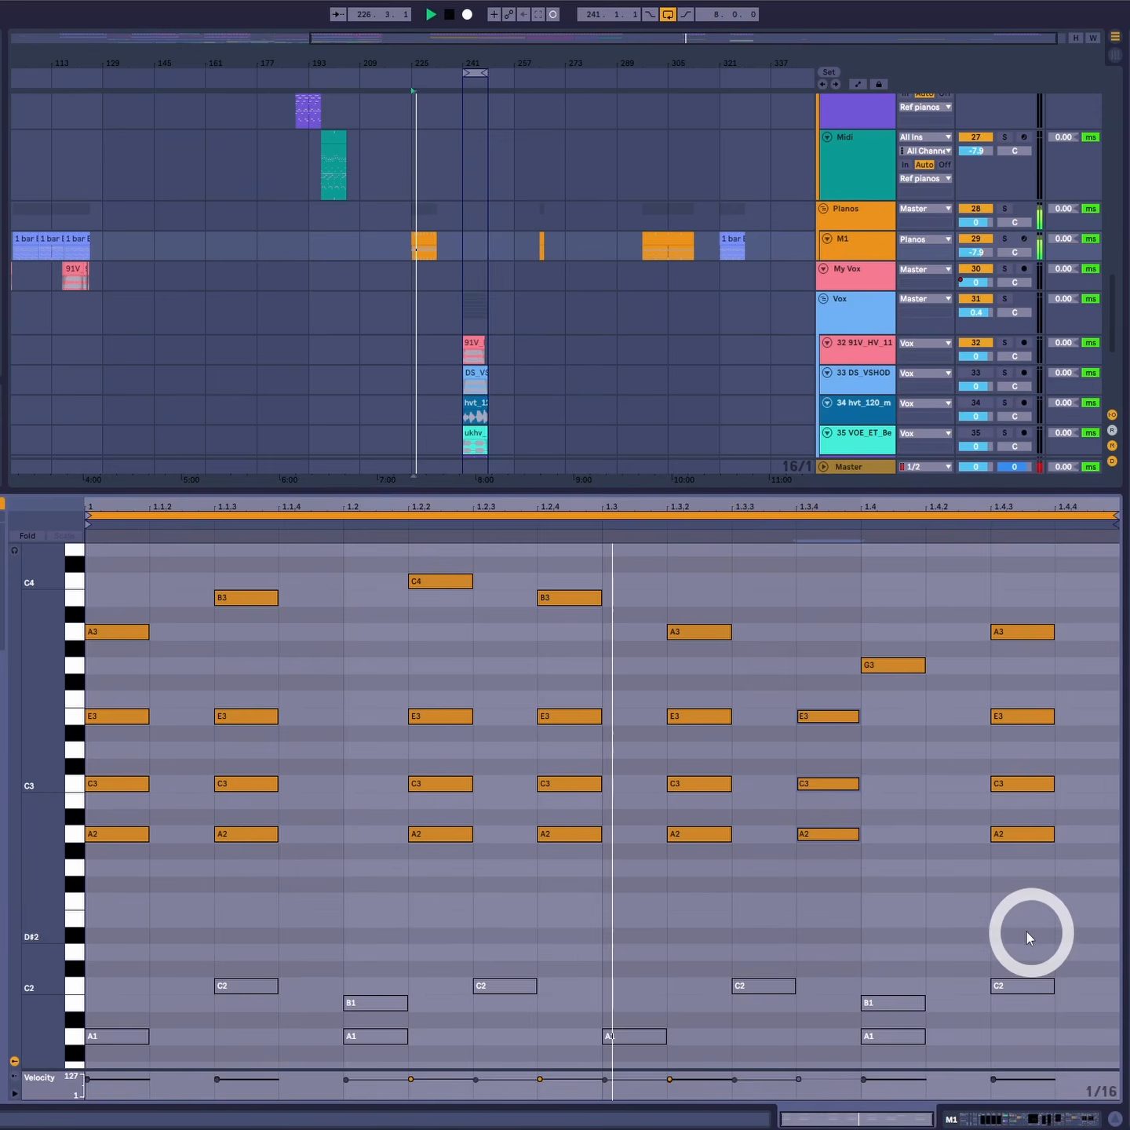
key("space")
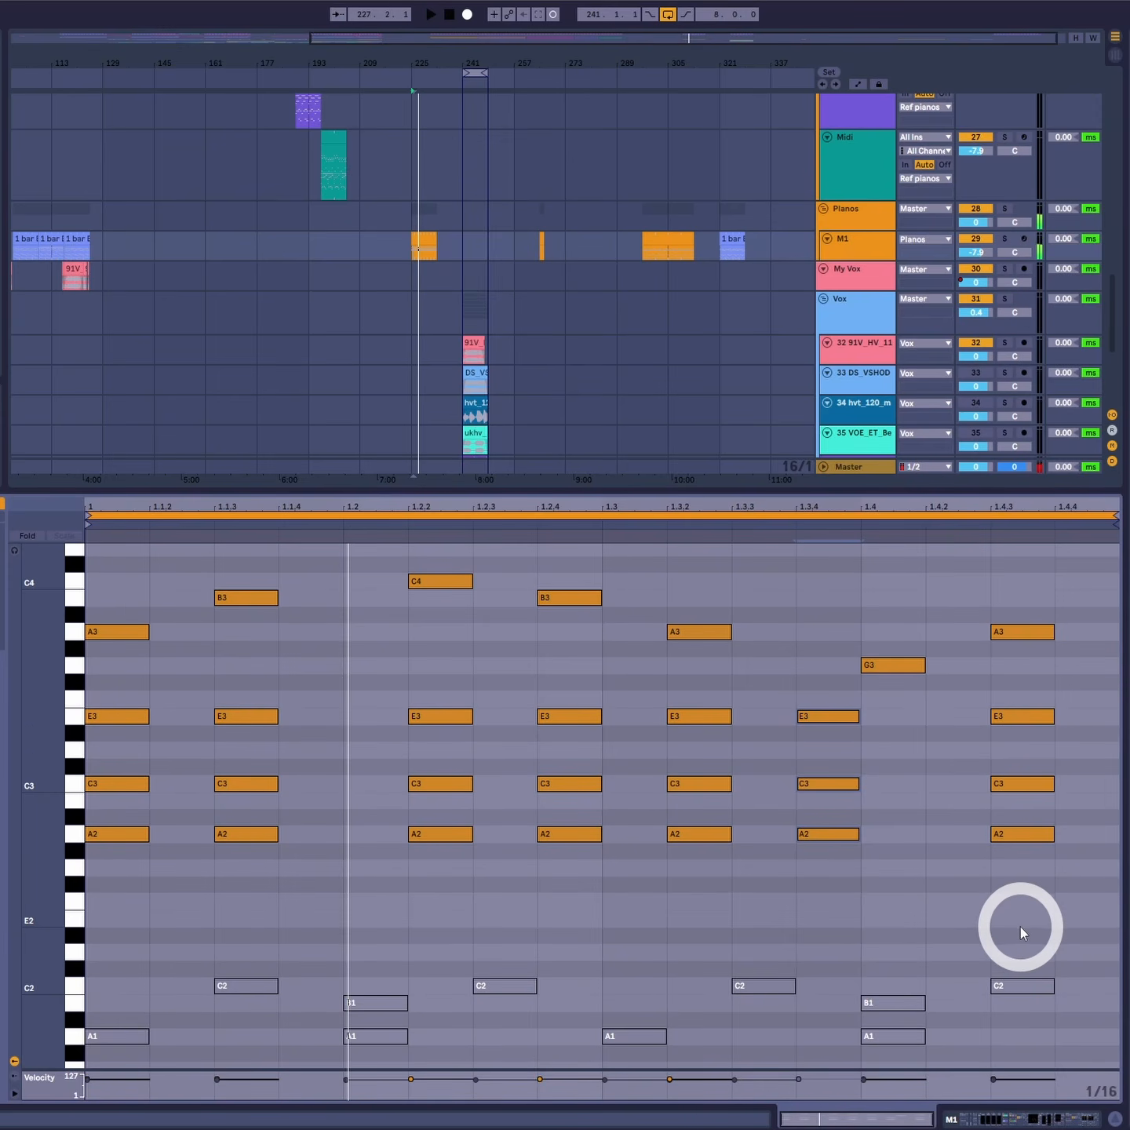